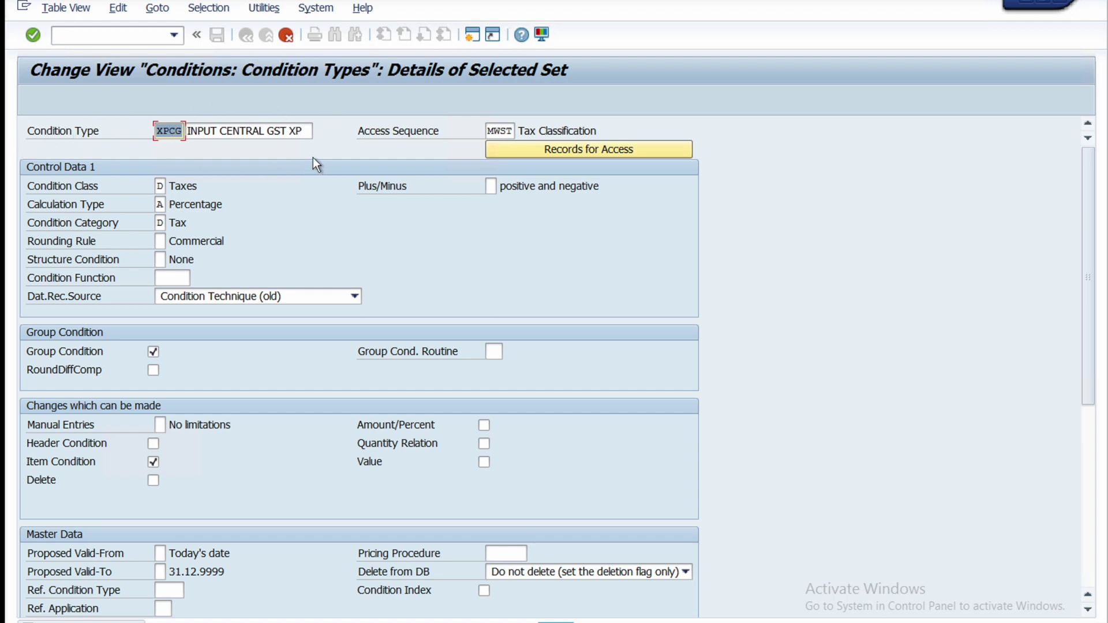
- Paste XPSG from the Excel plan as the new condition type code
mouse_move(254, 603)
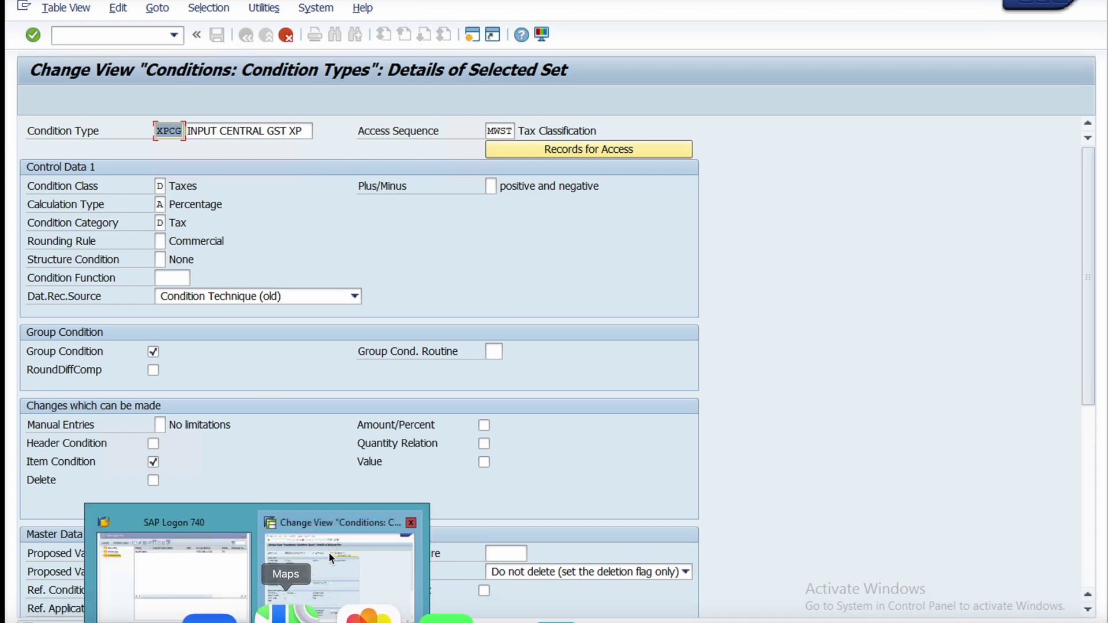
key(alt+Tab)
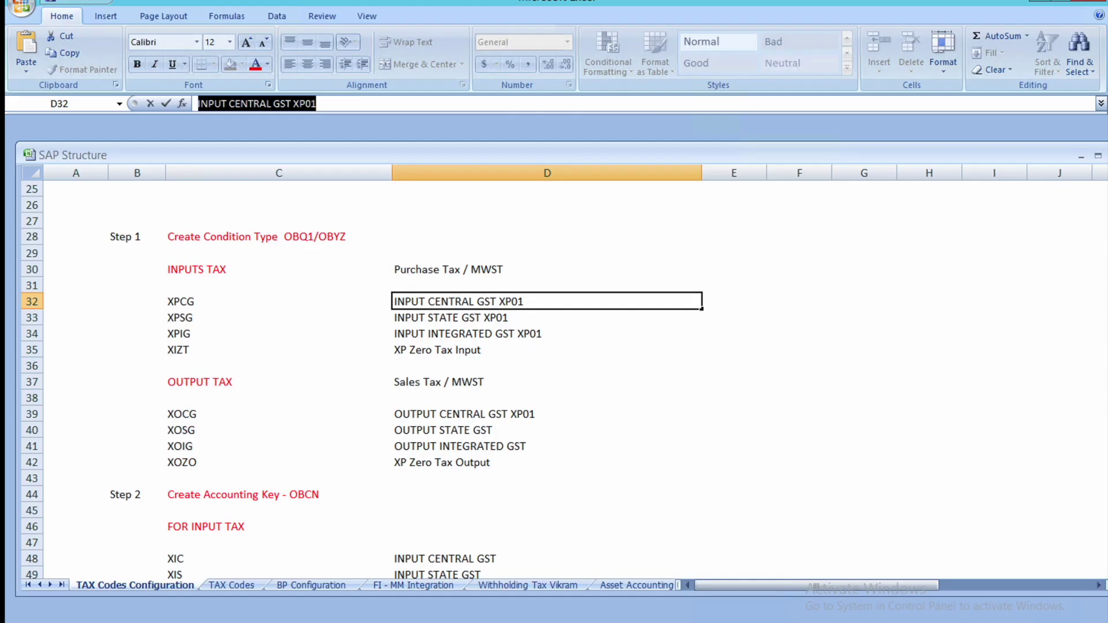
click(195, 302)
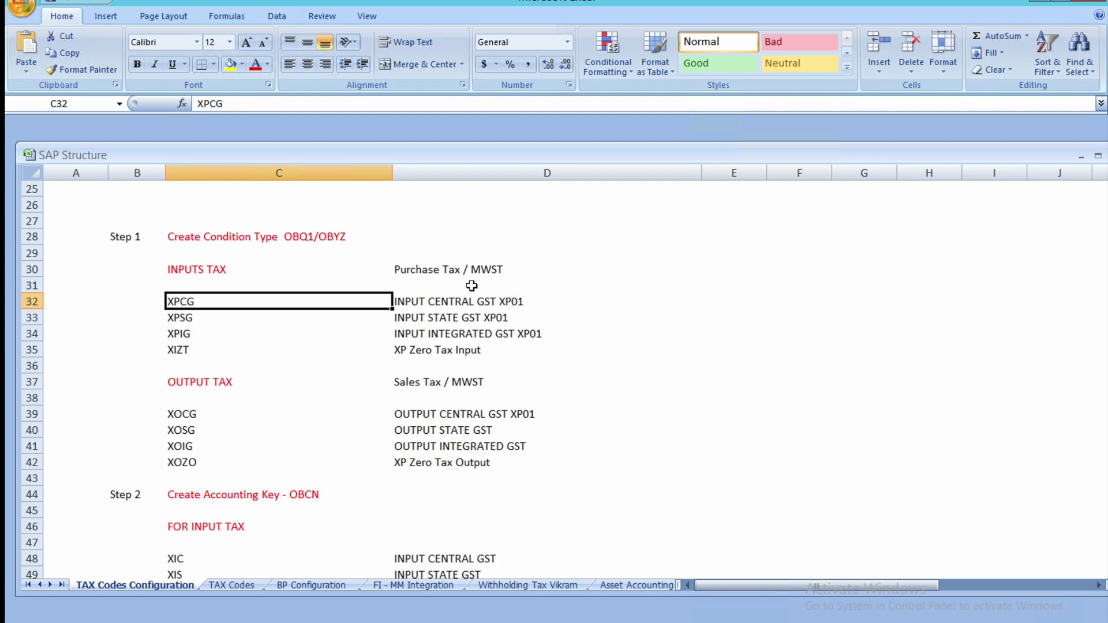
click(184, 319)
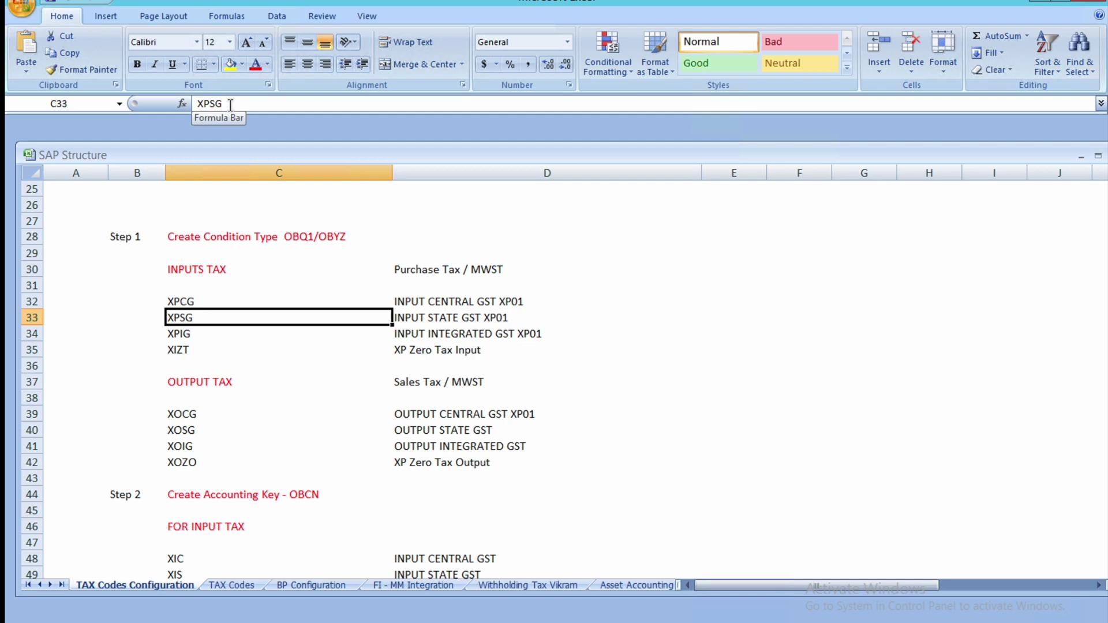
drag(224, 104, 194, 103)
key(ctrl+c)
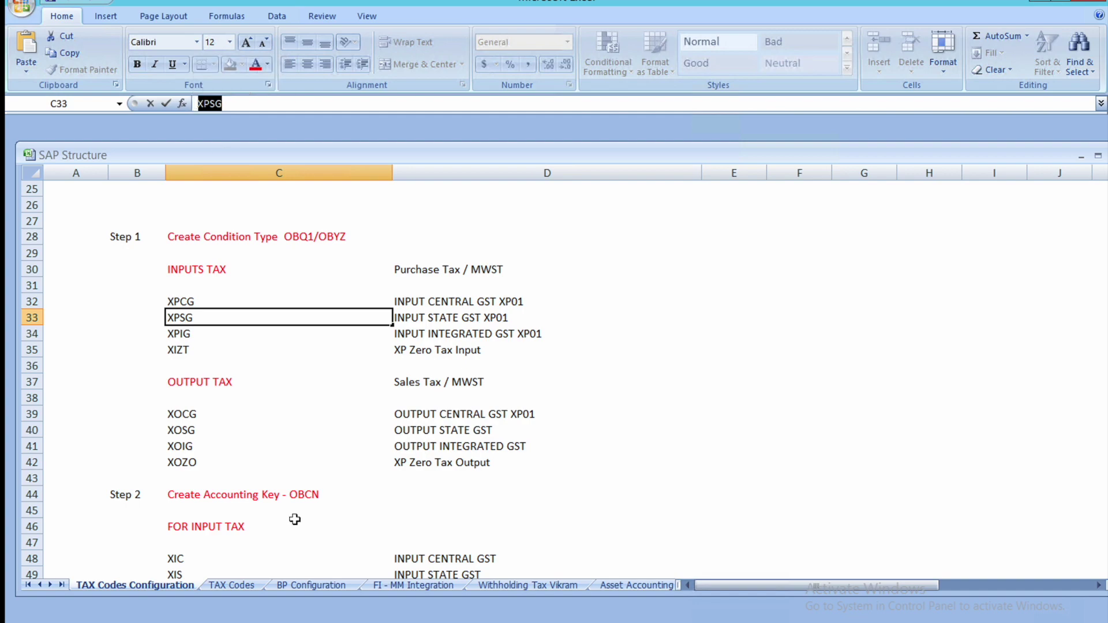
click(256, 622)
click(312, 593)
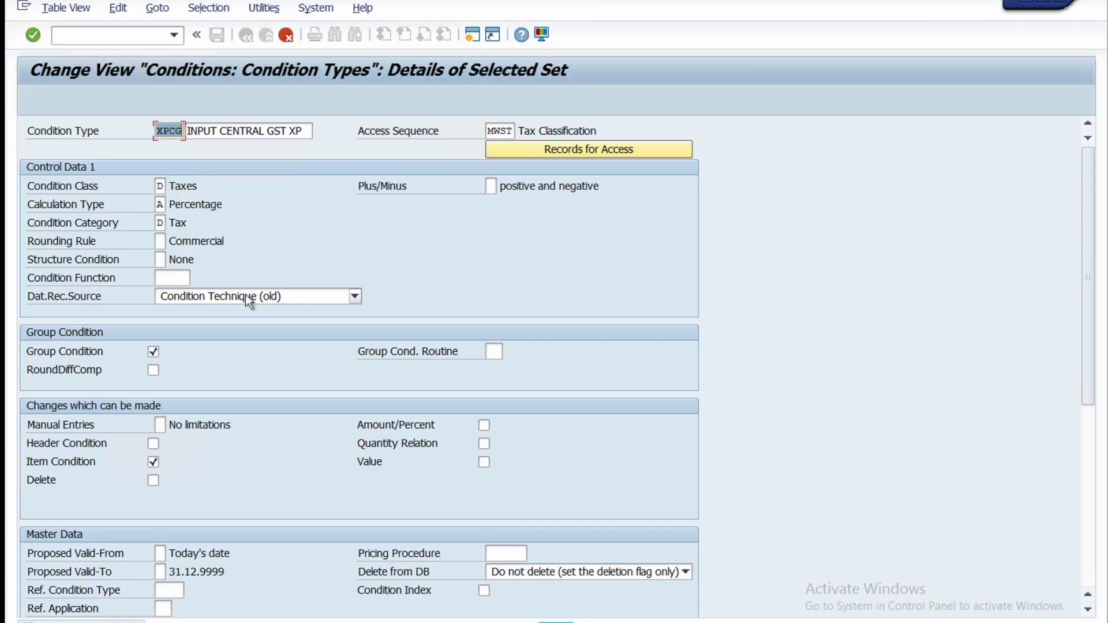
key(ctrl+v)
- Replace the description with INPUT STATE GST XP01 and confirm the new XPSG entry
key(alt+Tab)
click(434, 319)
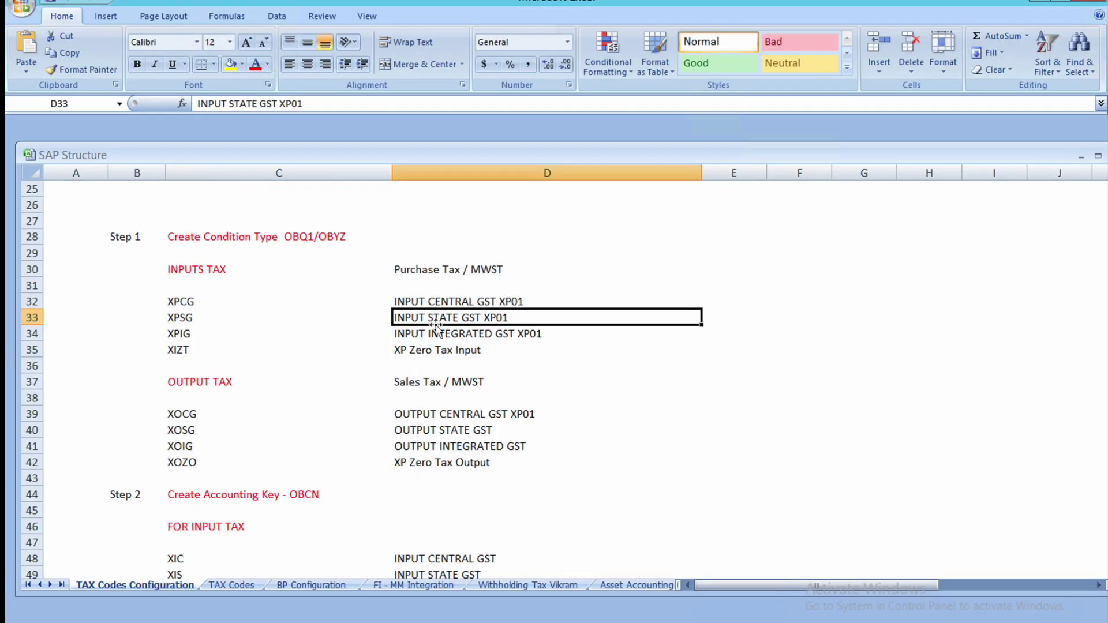
drag(304, 104, 191, 104)
key(ctrl+c)
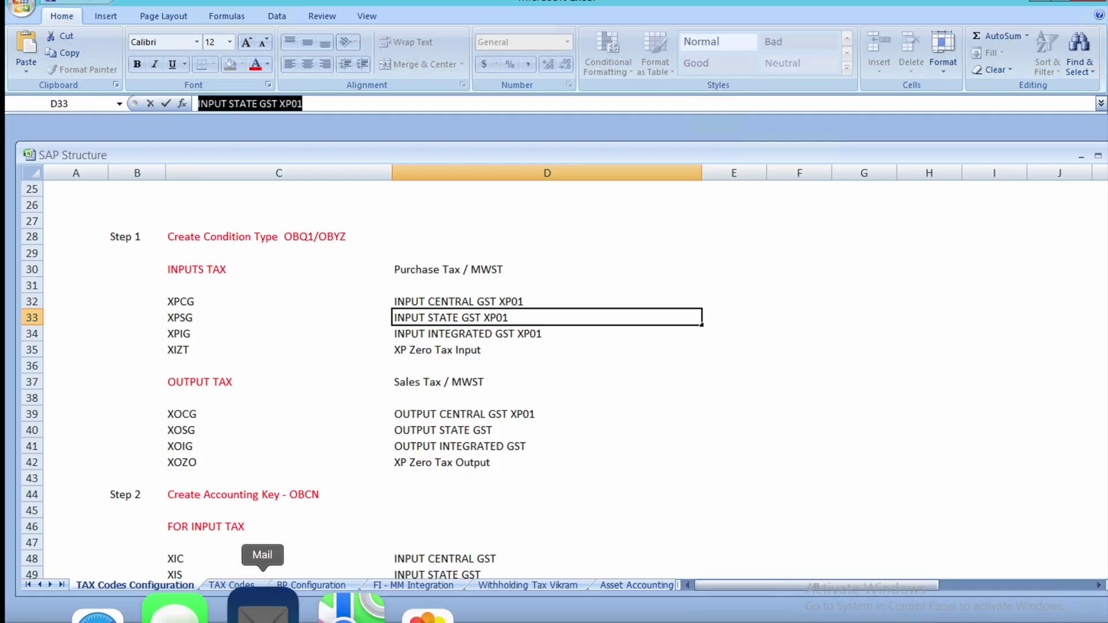
click(263, 613)
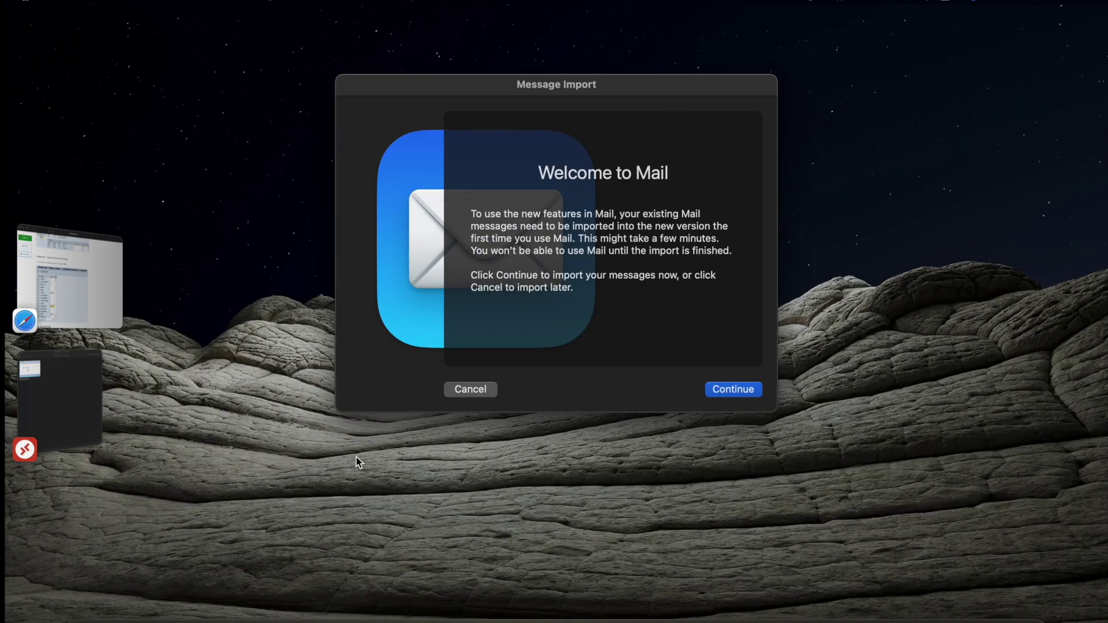
click(69, 389)
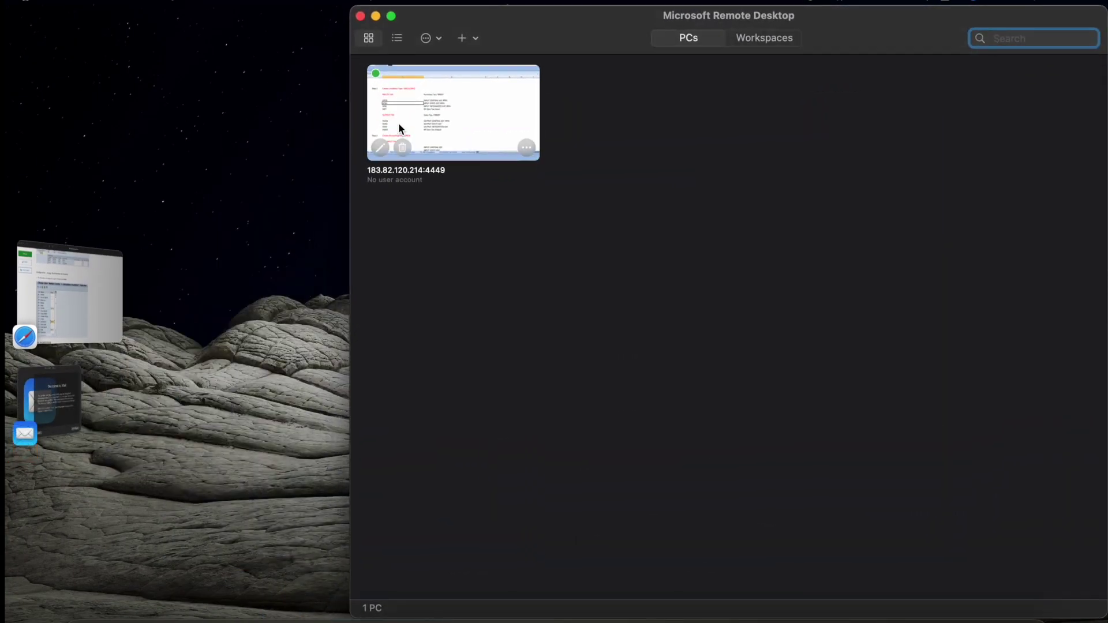
double_click(401, 129)
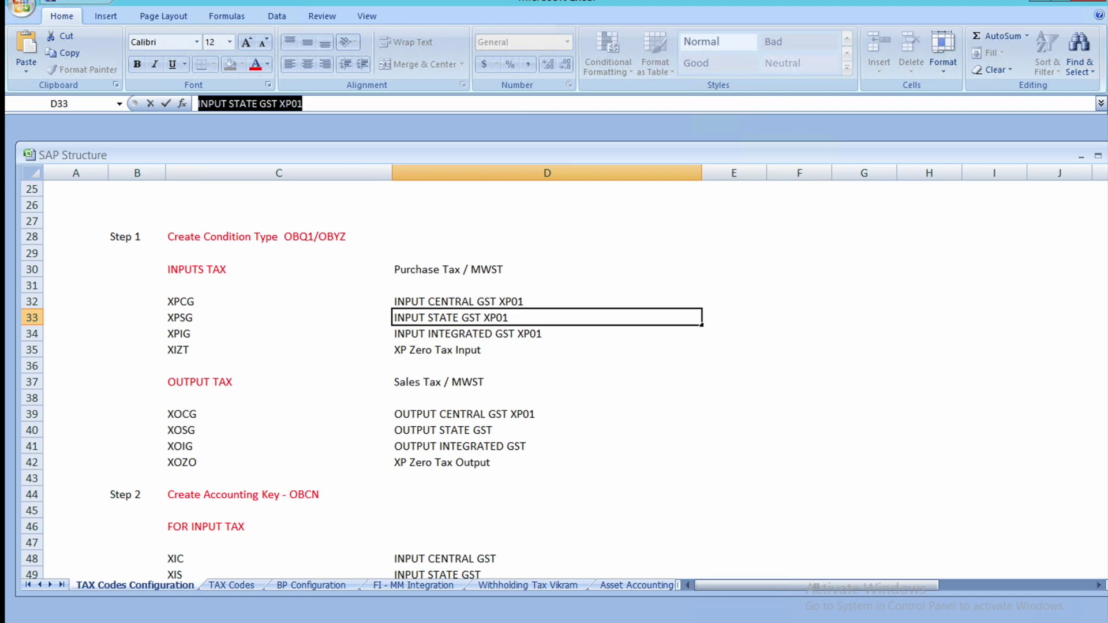
click(328, 594)
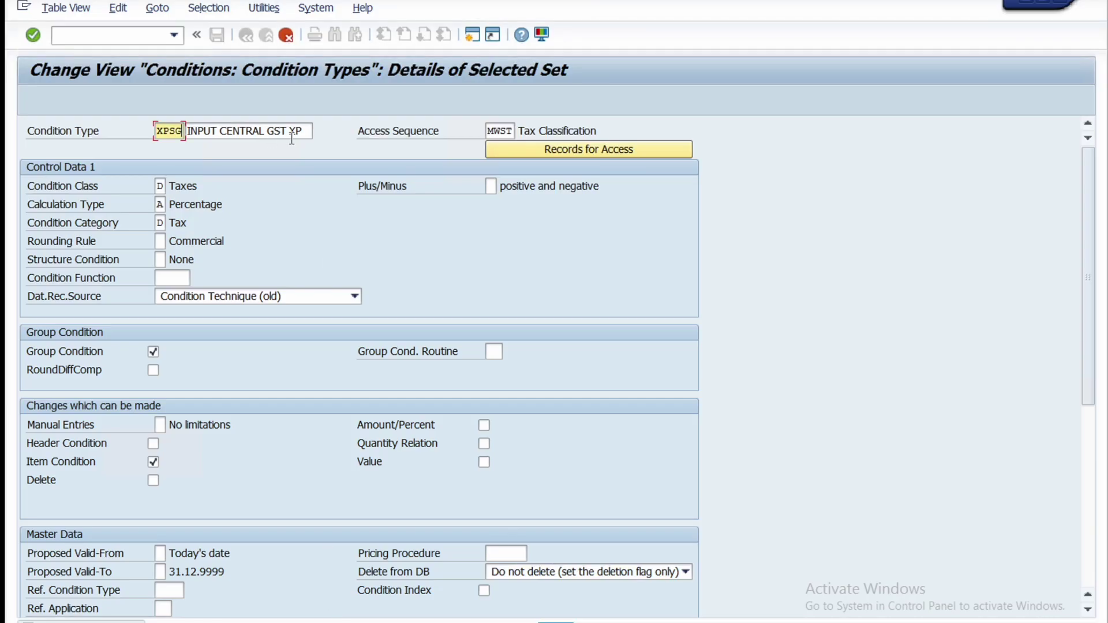
drag(301, 133, 177, 131)
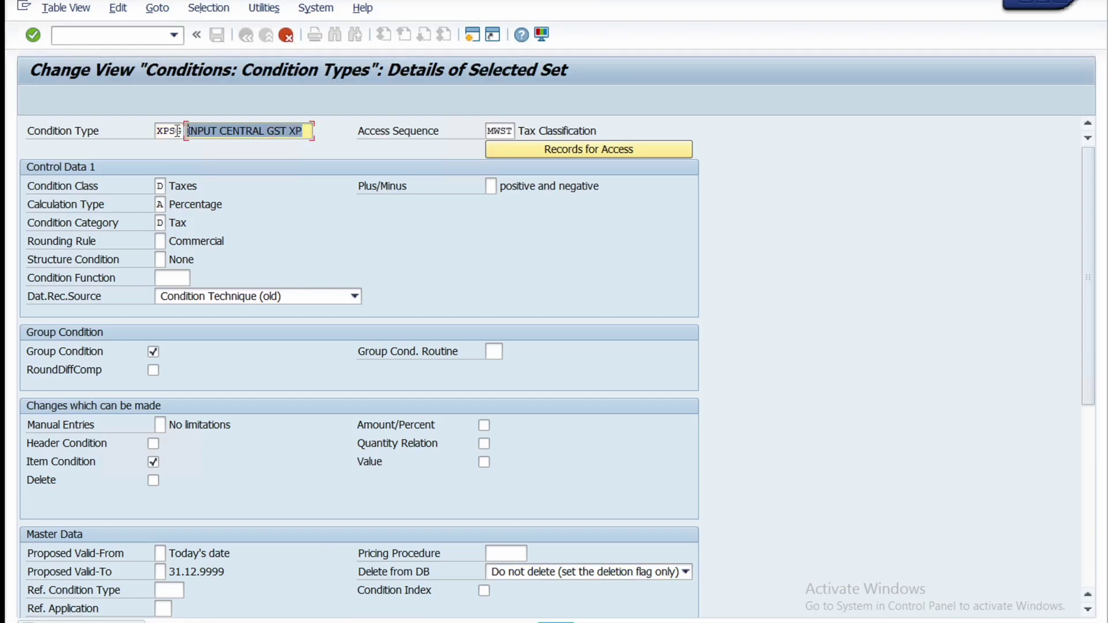
key(ctrl+v)
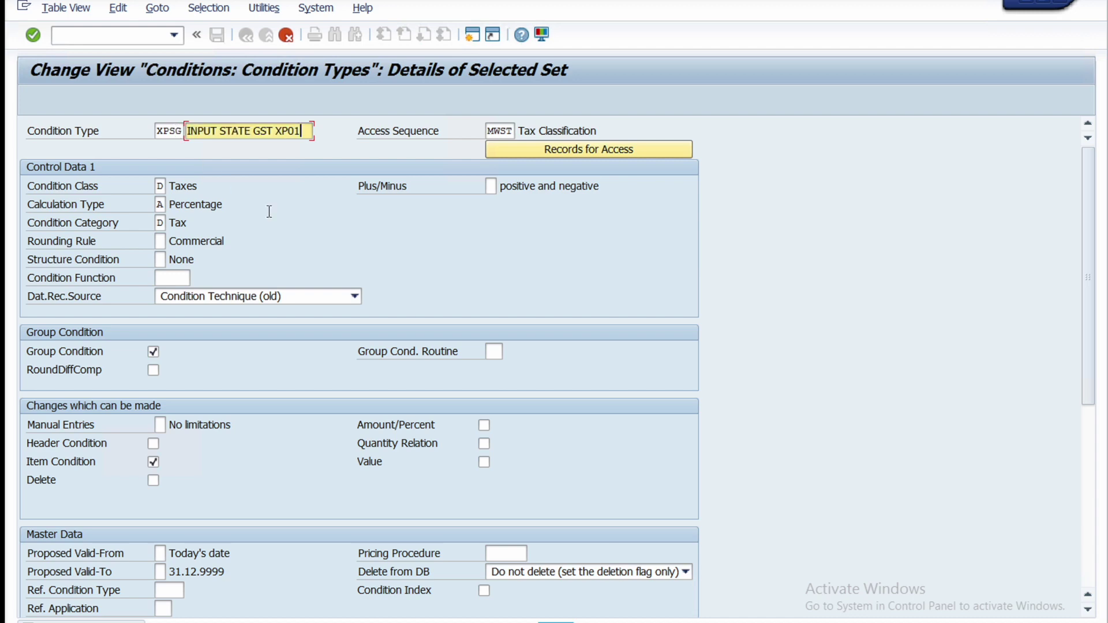
key(F3)
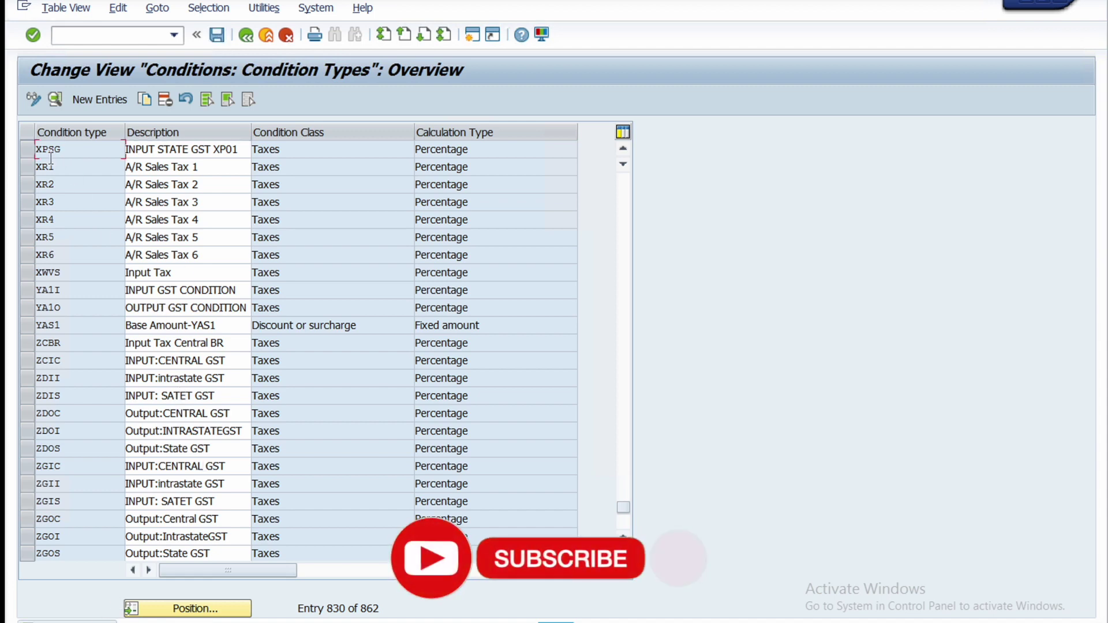
- Check the XPSG details, then start a Copy As from the XPSG row
click(26, 150)
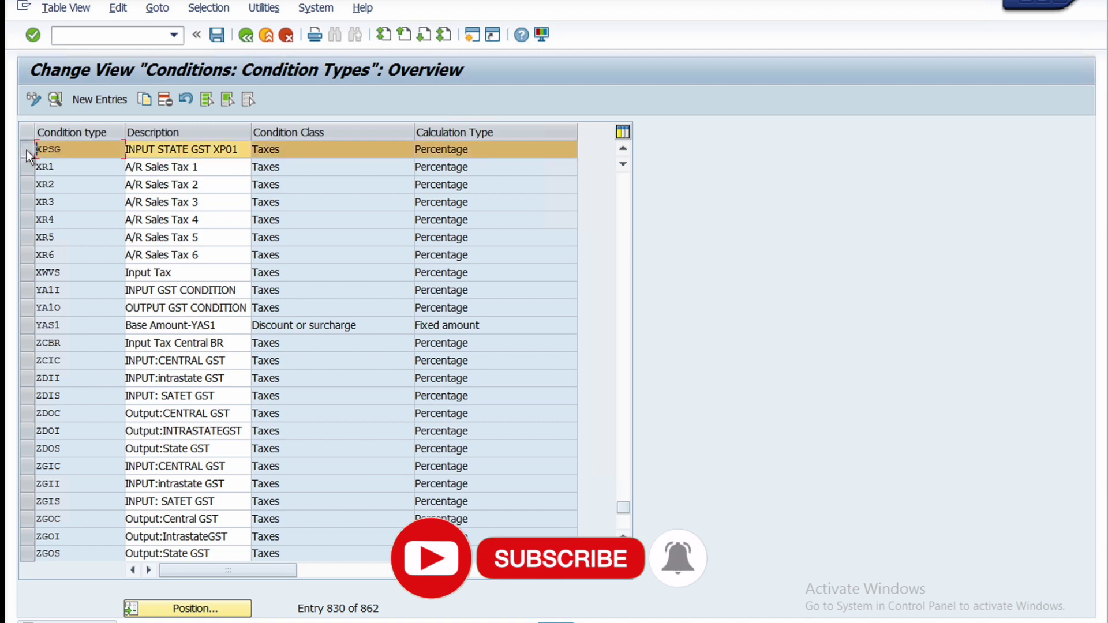
click(55, 100)
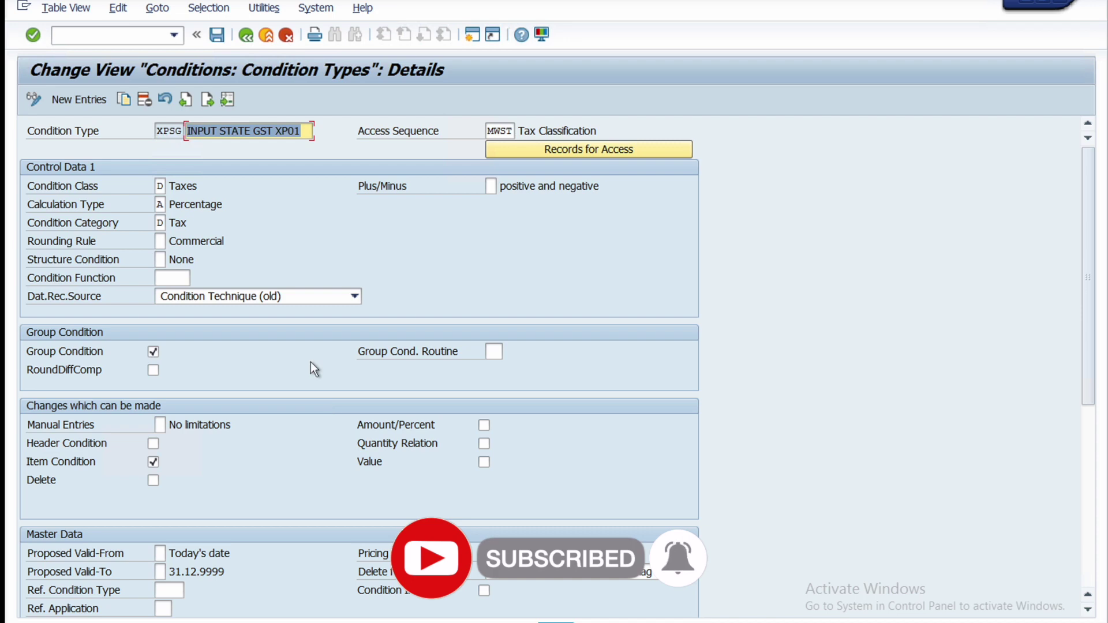
click(247, 39)
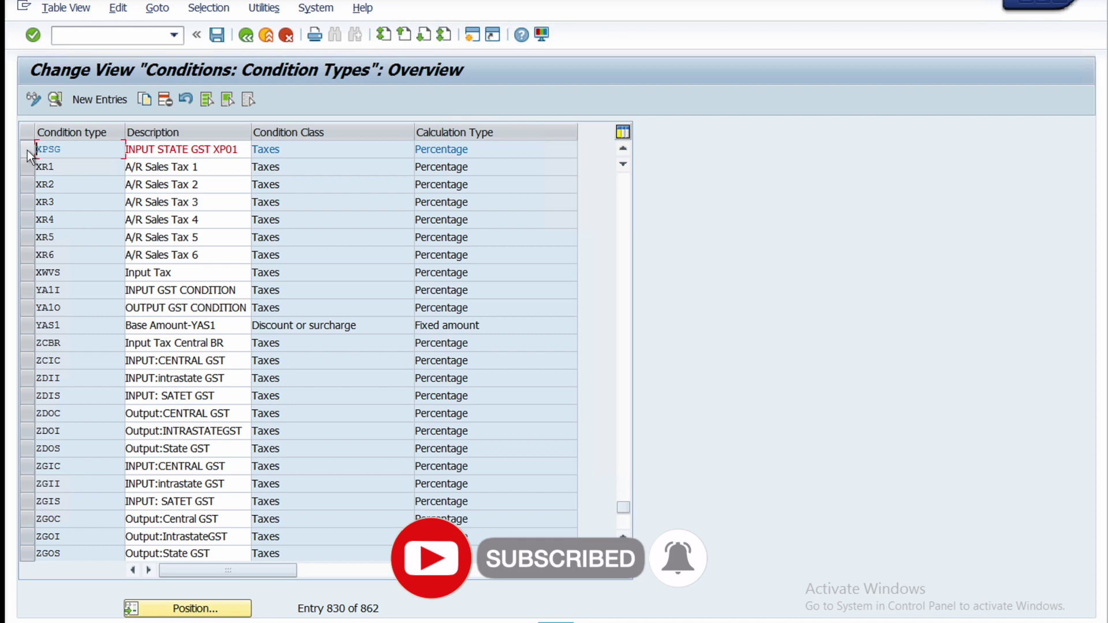
click(26, 150)
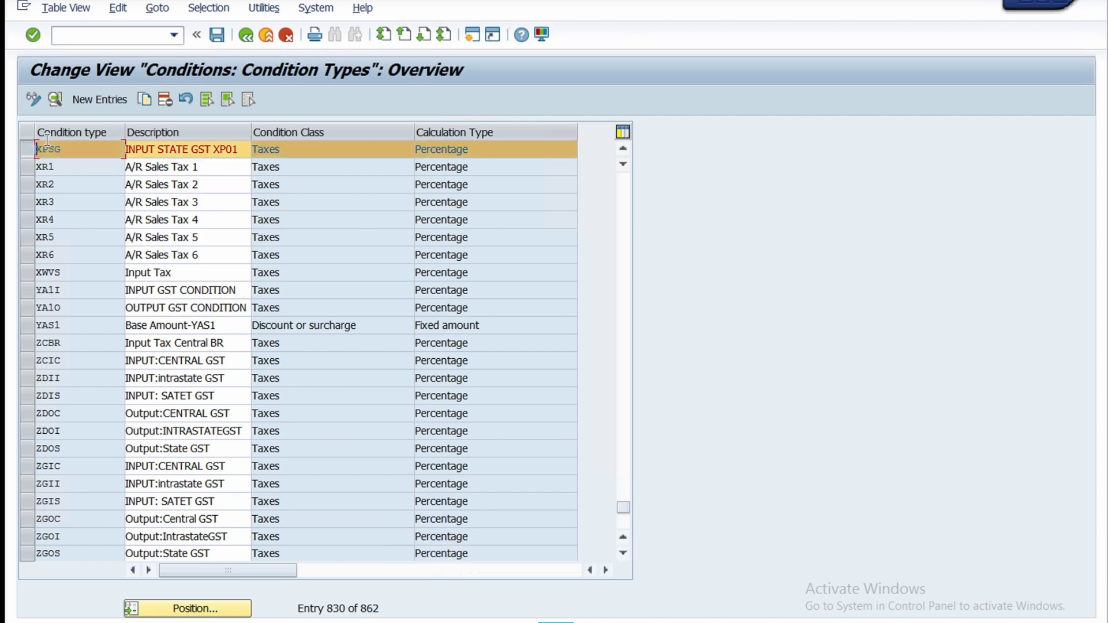
click(142, 102)
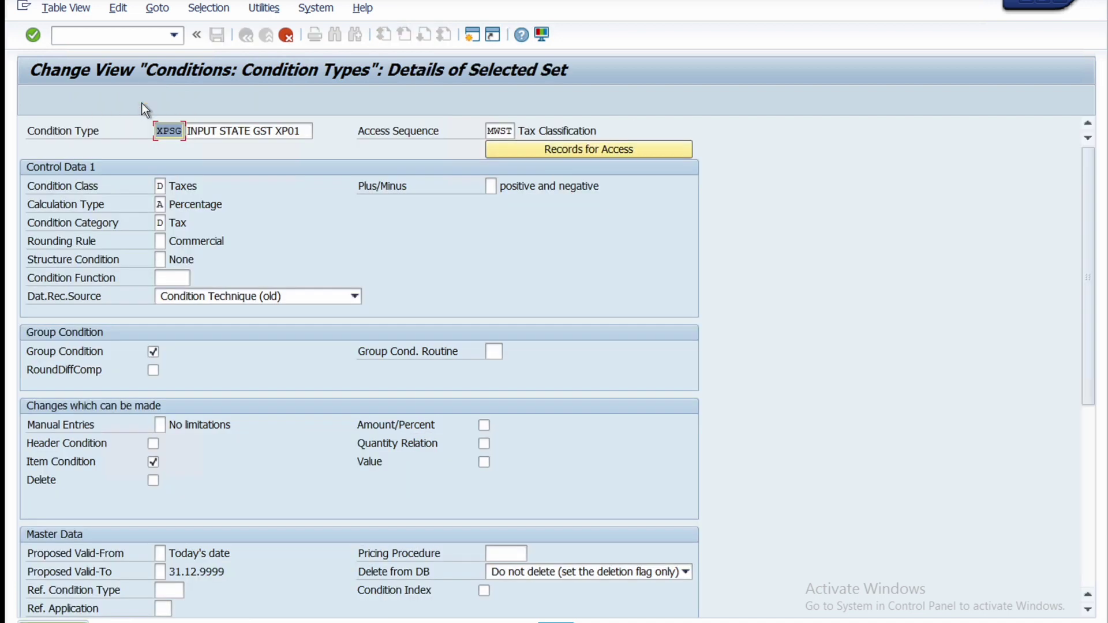
- Paste XPIG from cell C34 of the plan as the new condition type code
key(alt+Tab)
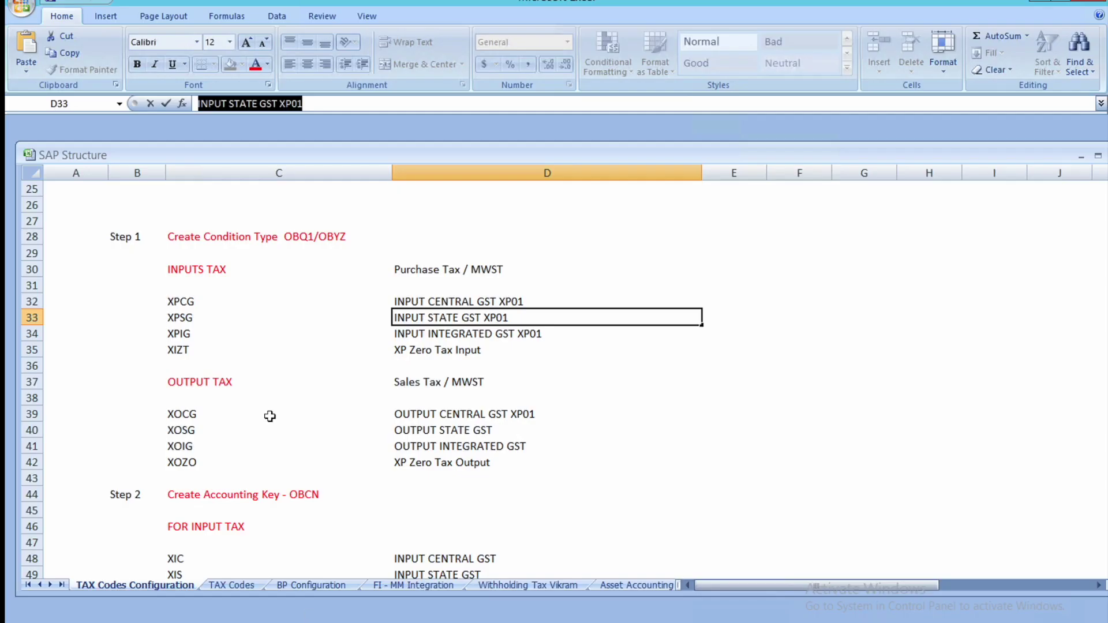
click(188, 334)
drag(239, 104, 189, 102)
key(ctrl+c)
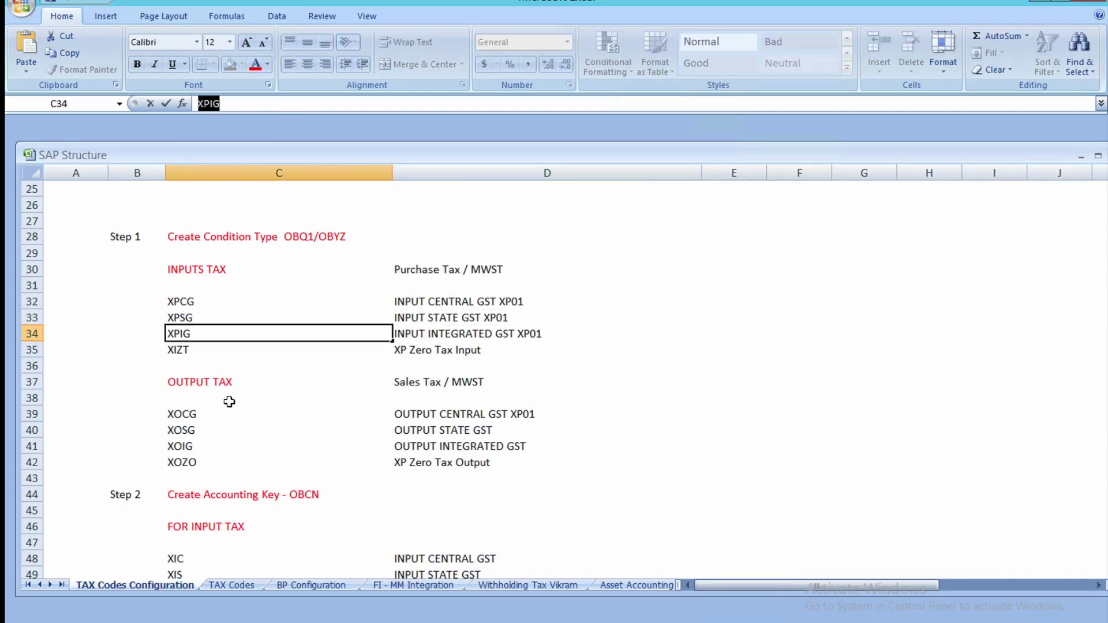
click(318, 609)
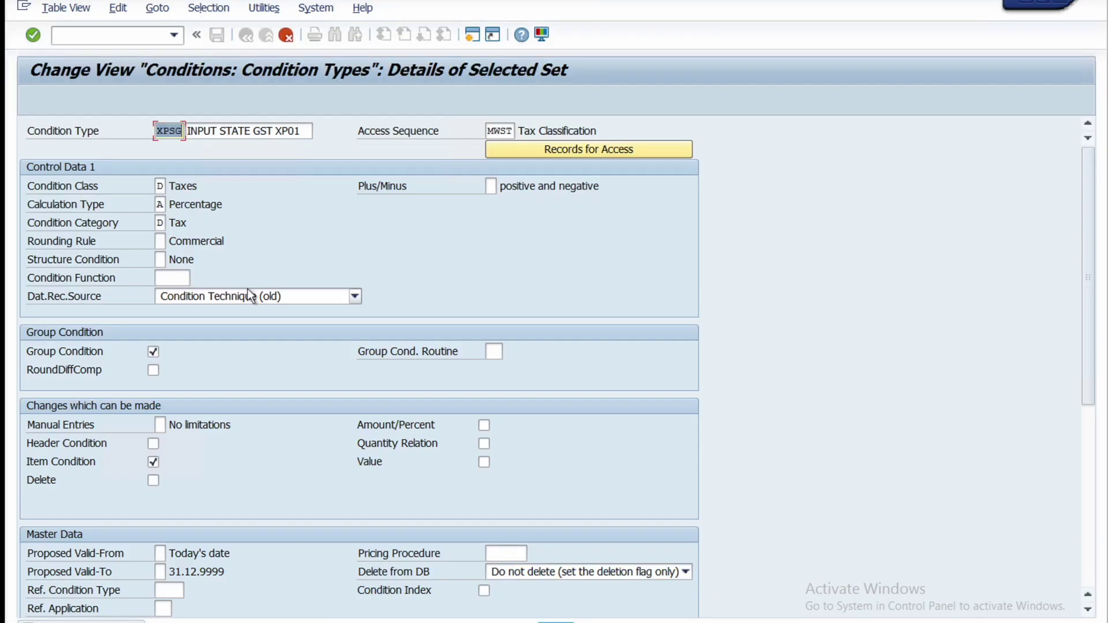
key(ctrl+v)
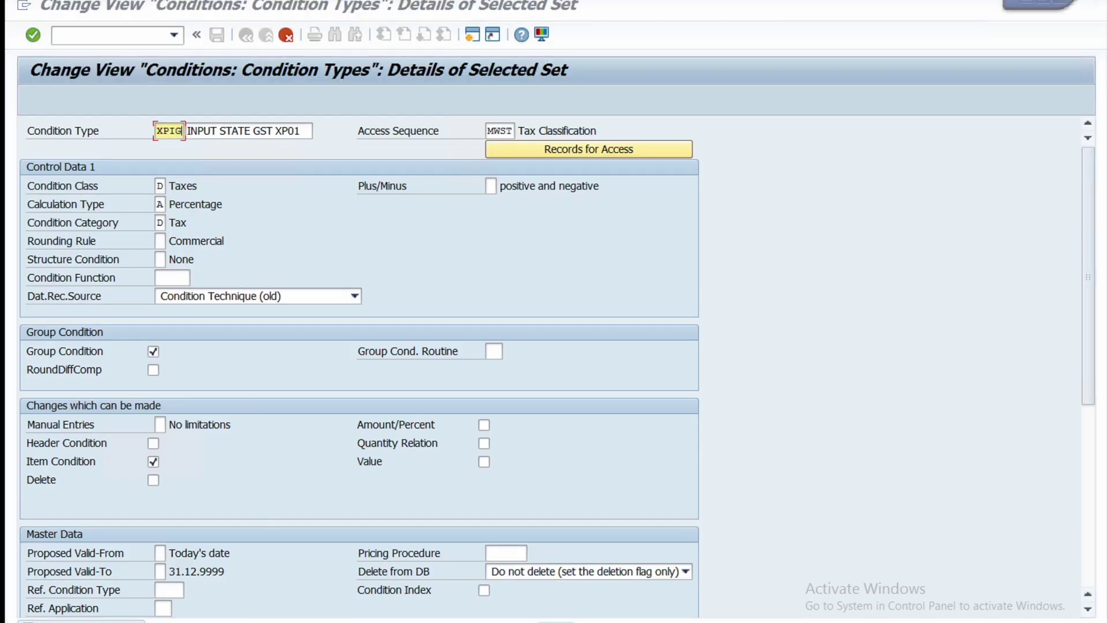
- Replace the description with INPUT INTEGRATED GST and confirm the XPIG entry
key(alt+Tab)
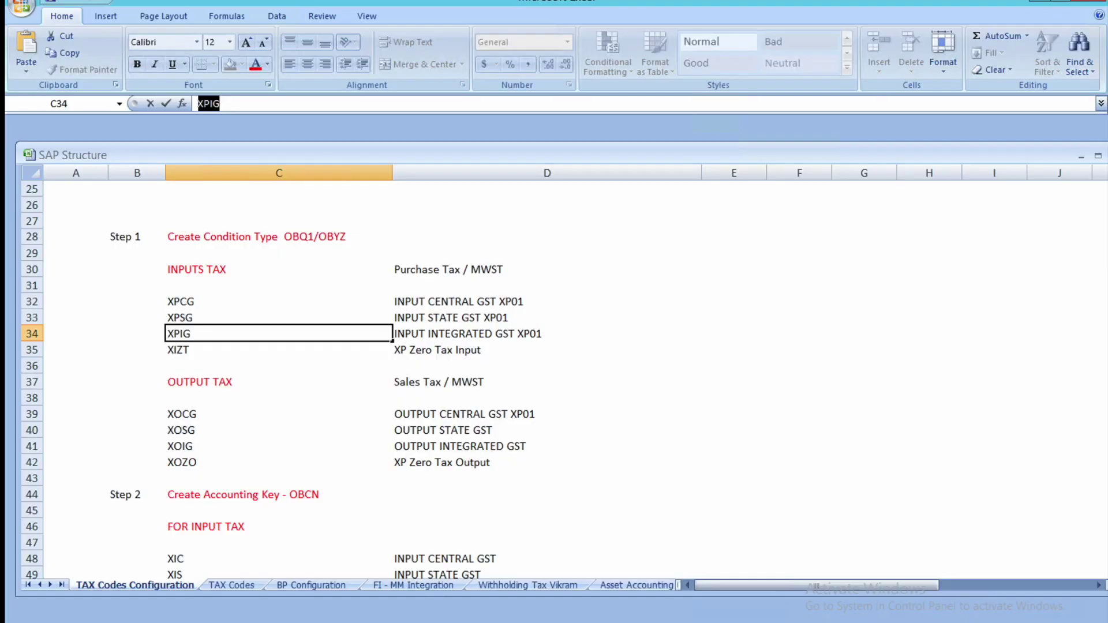
click(436, 333)
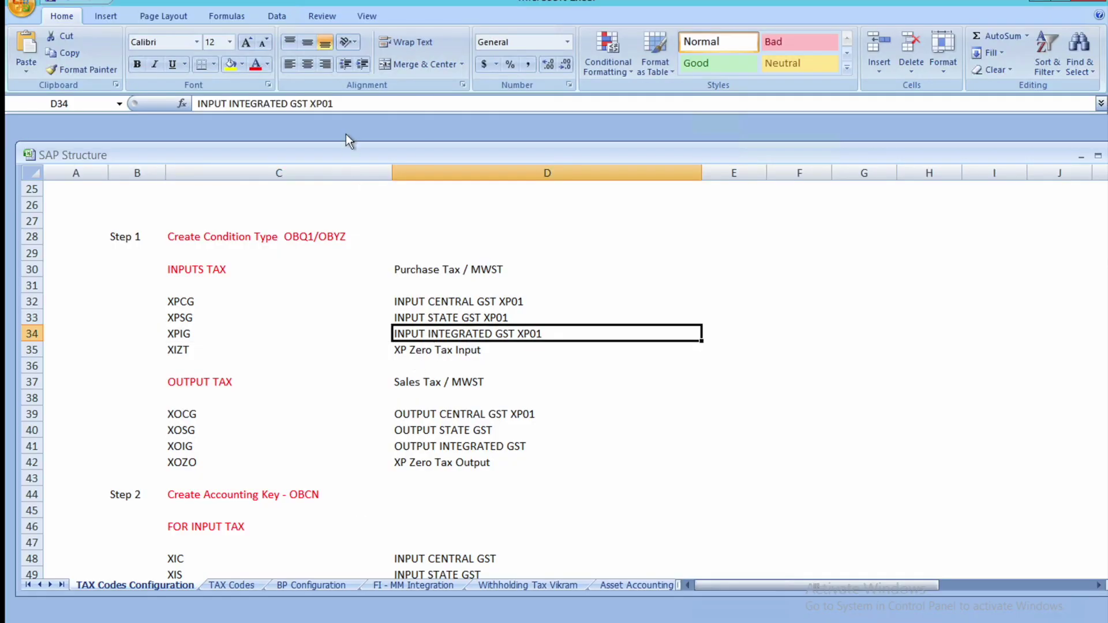
drag(342, 105, 194, 108)
key(ctrl+c)
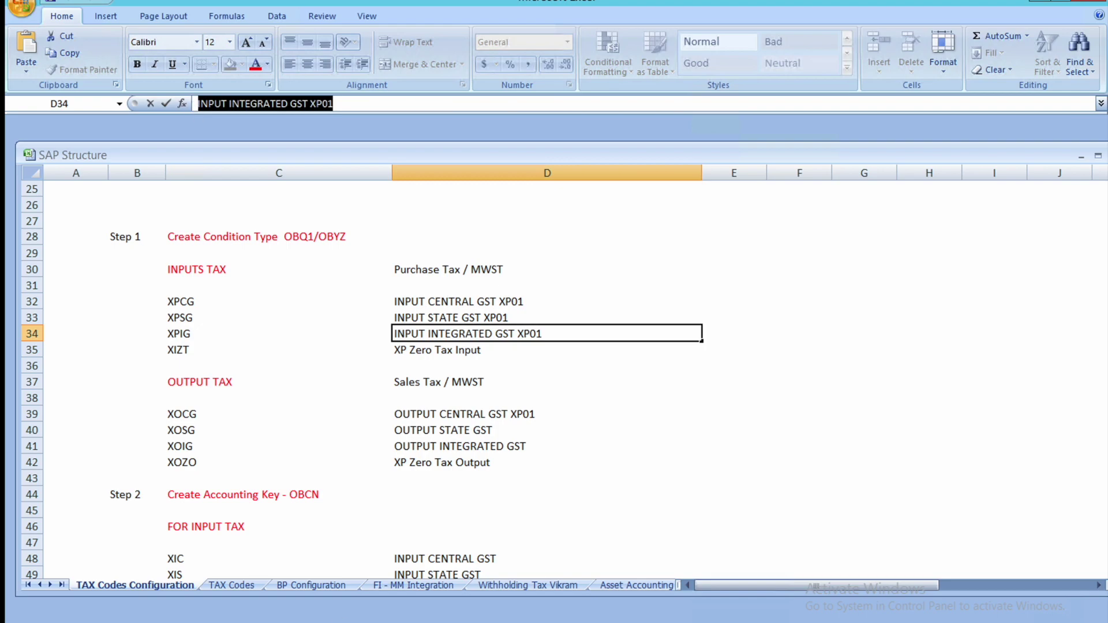
click(257, 622)
click(315, 583)
drag(302, 134, 187, 131)
key(ctrl+v)
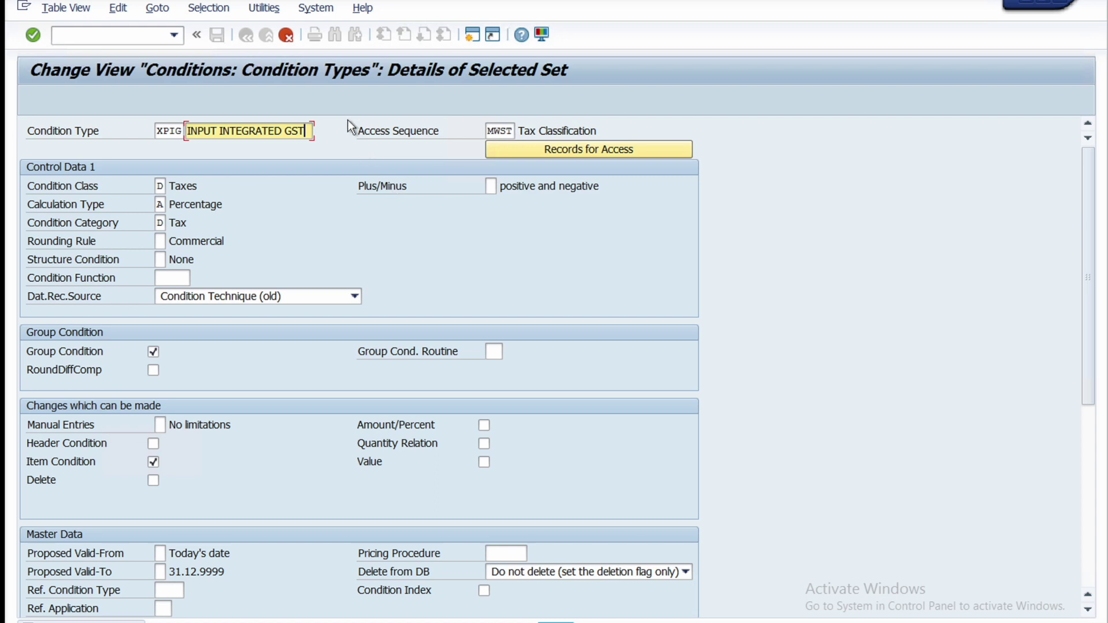
key(F3)
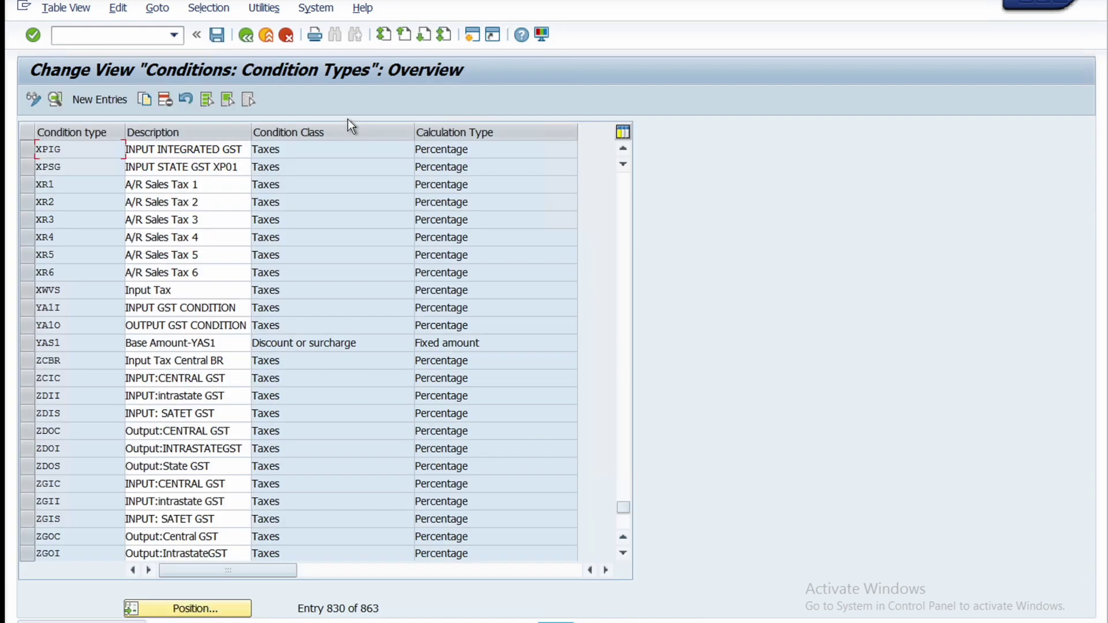
- Save the new condition types and start a Copy As from the XPSG row
click(218, 36)
scroll(134, 306, up, 3)
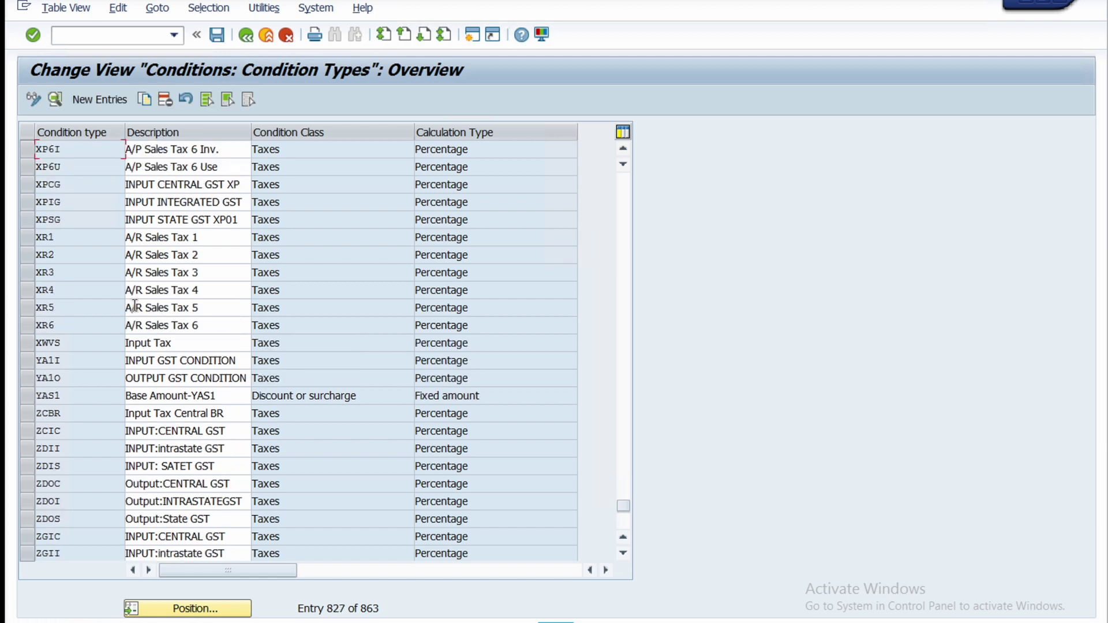
click(29, 185)
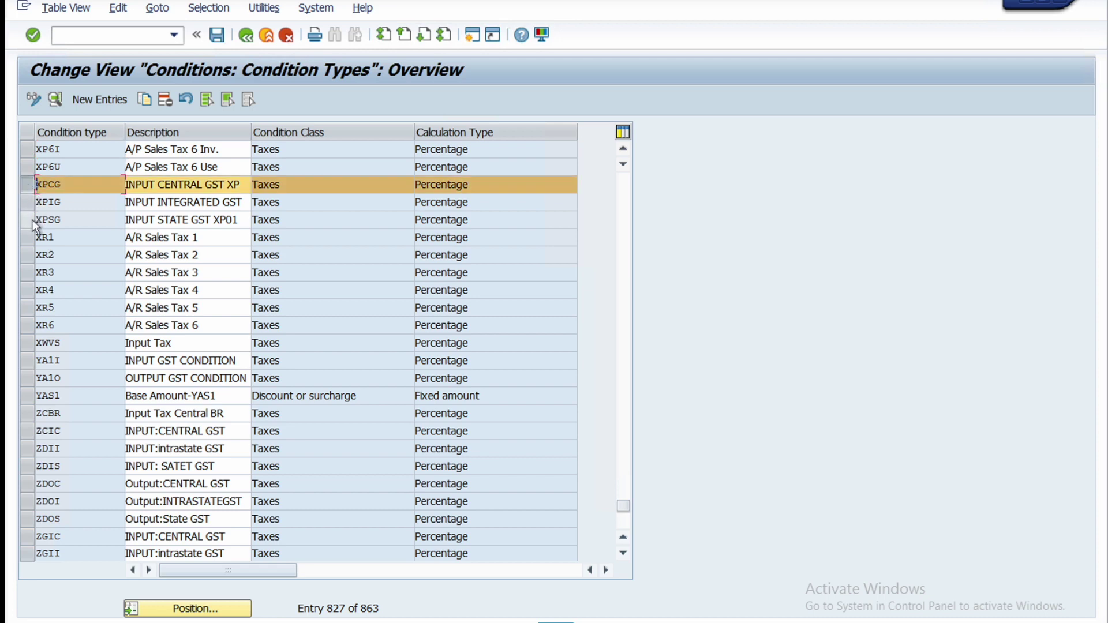
click(32, 220)
click(27, 203)
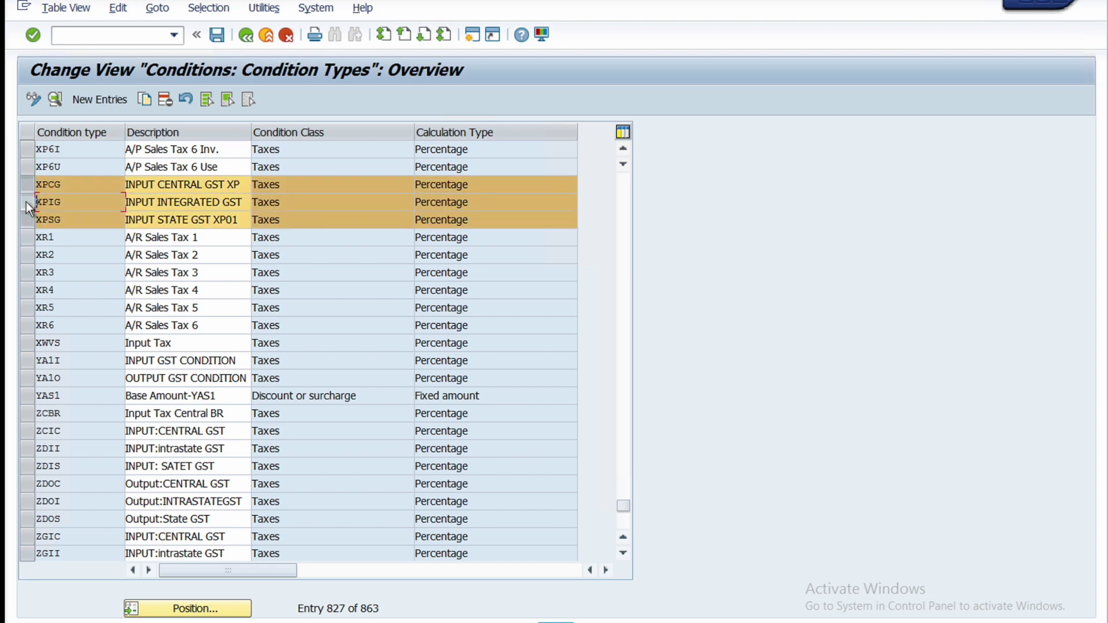
click(26, 202)
click(26, 189)
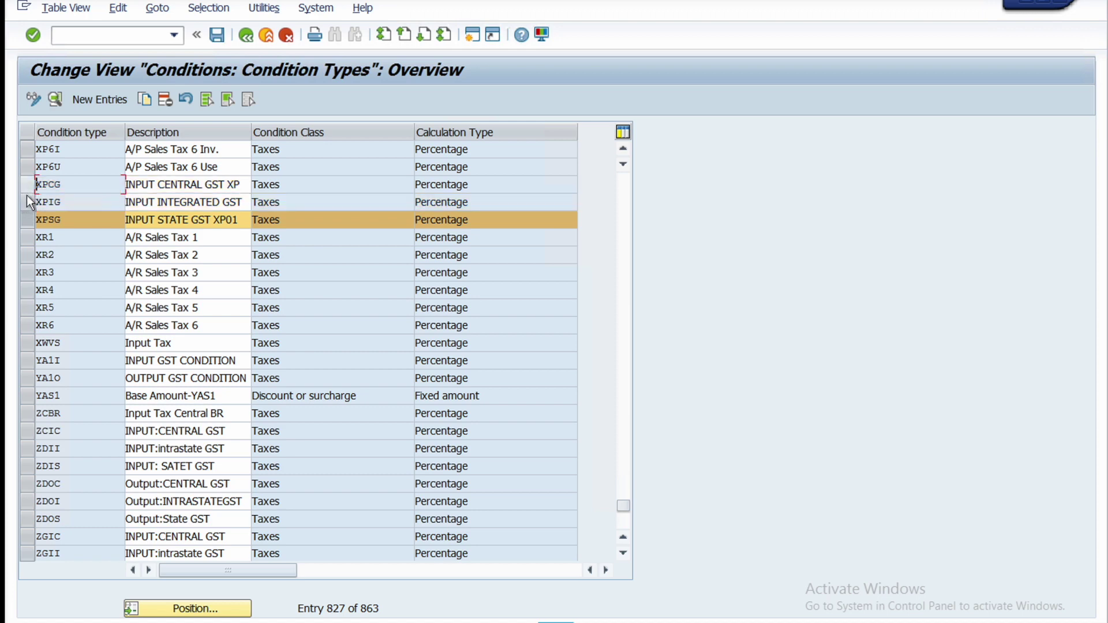
click(31, 221)
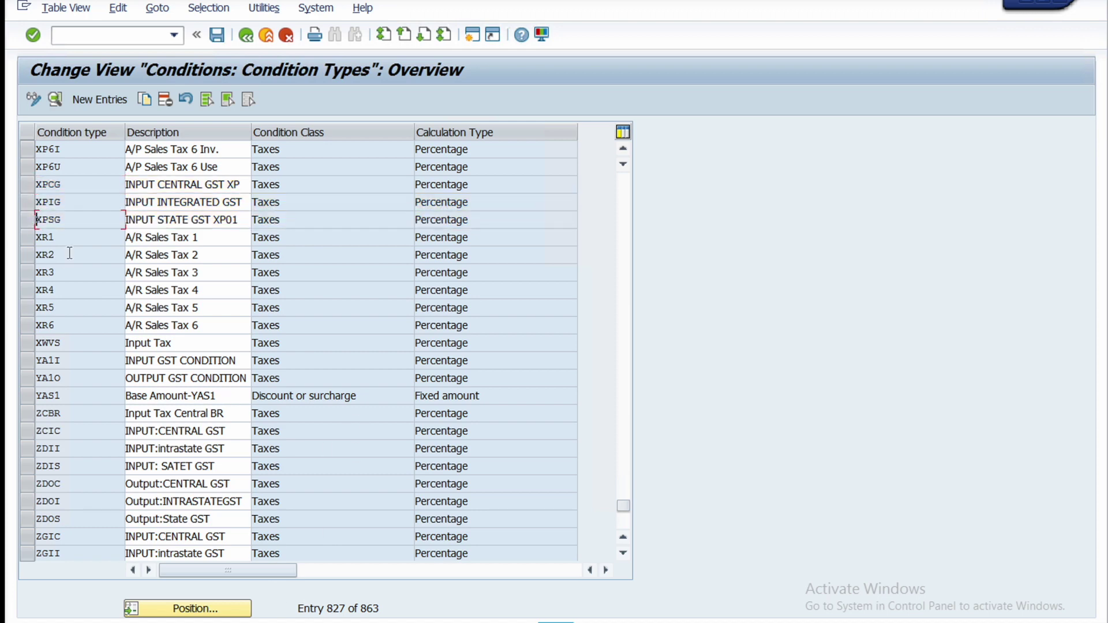
click(29, 220)
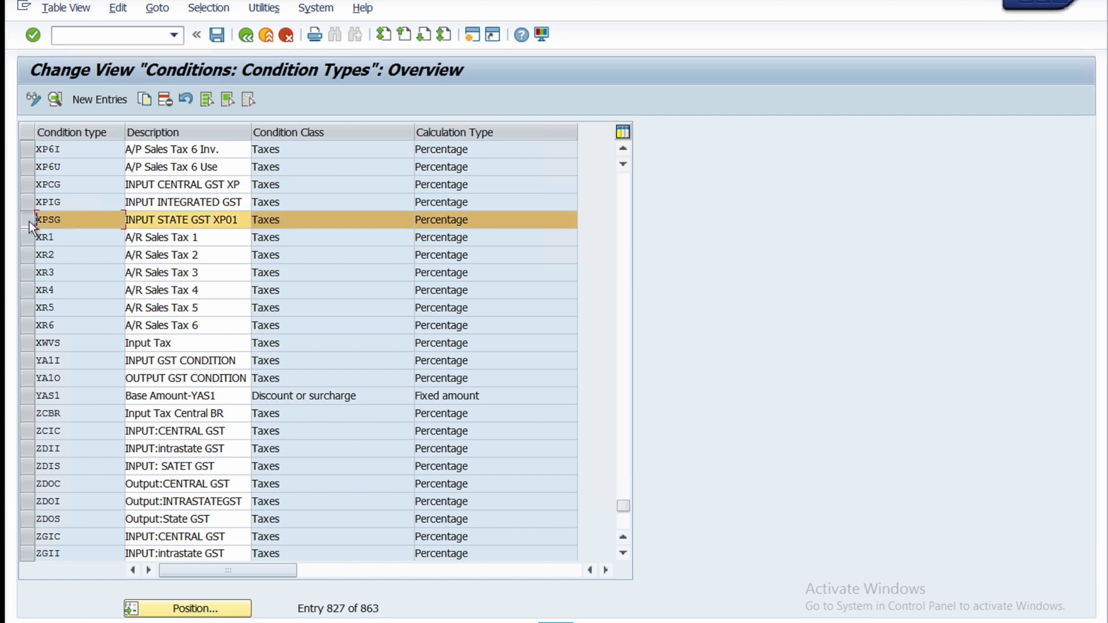
click(145, 99)
- Copy the next planned code XIZT from cell C35 in the Excel plan
click(311, 615)
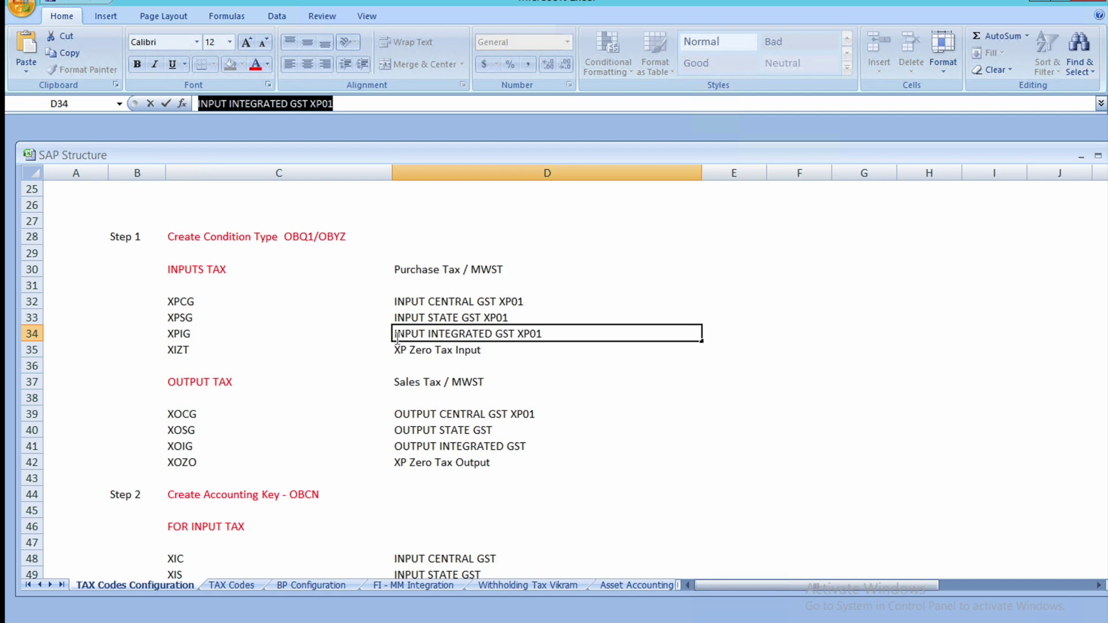
click(239, 359)
double_click(219, 103)
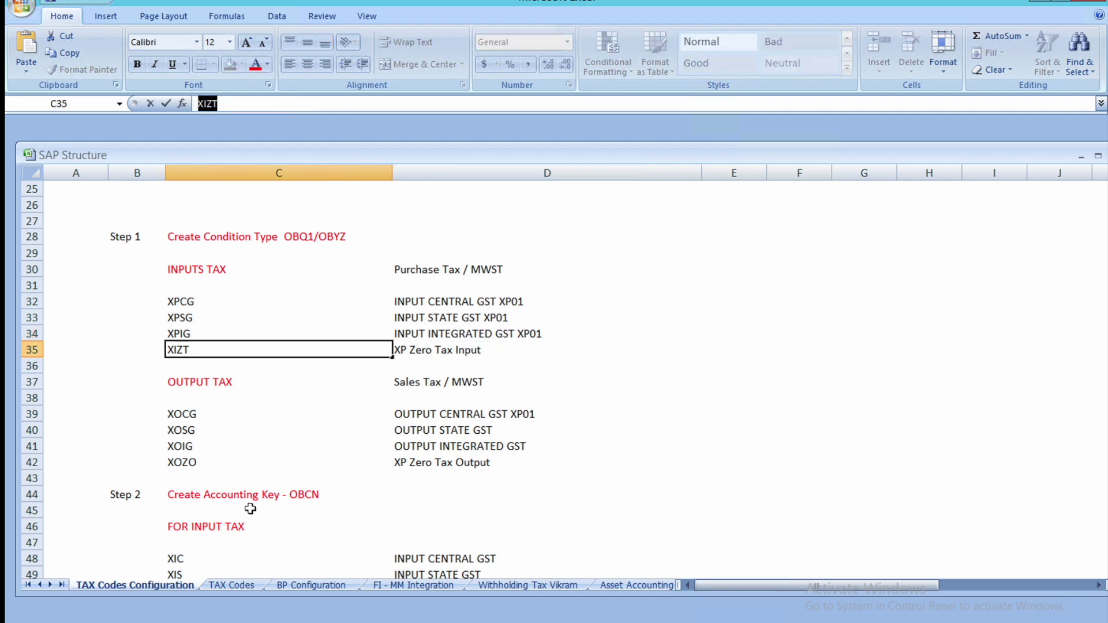
click(278, 607)
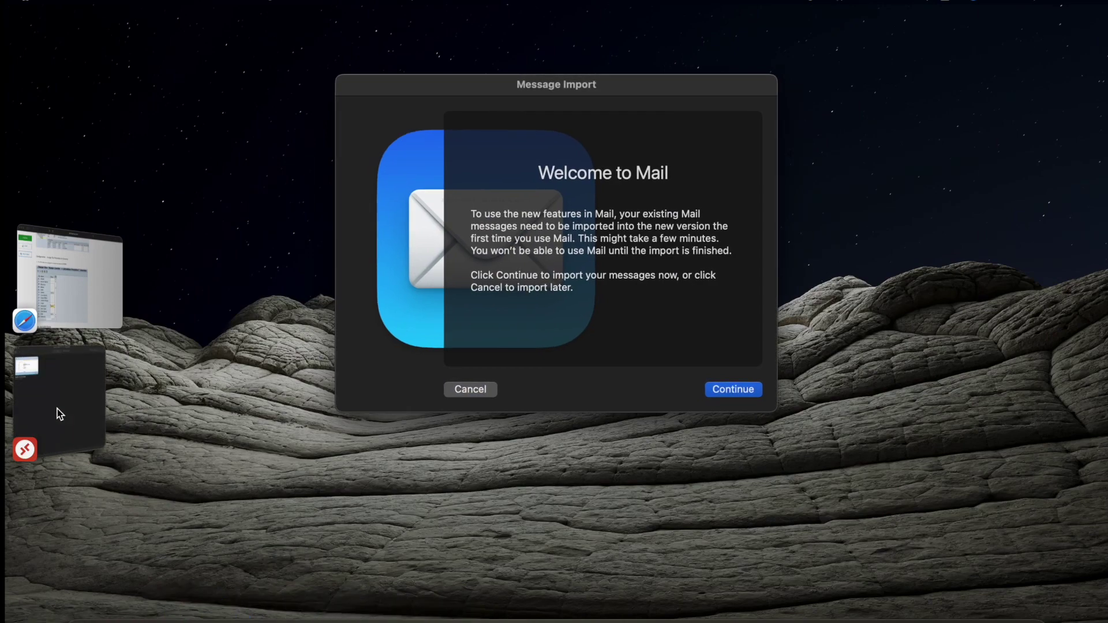
- Enter XIZT as the code of the copied condition type
click(60, 413)
double_click(493, 134)
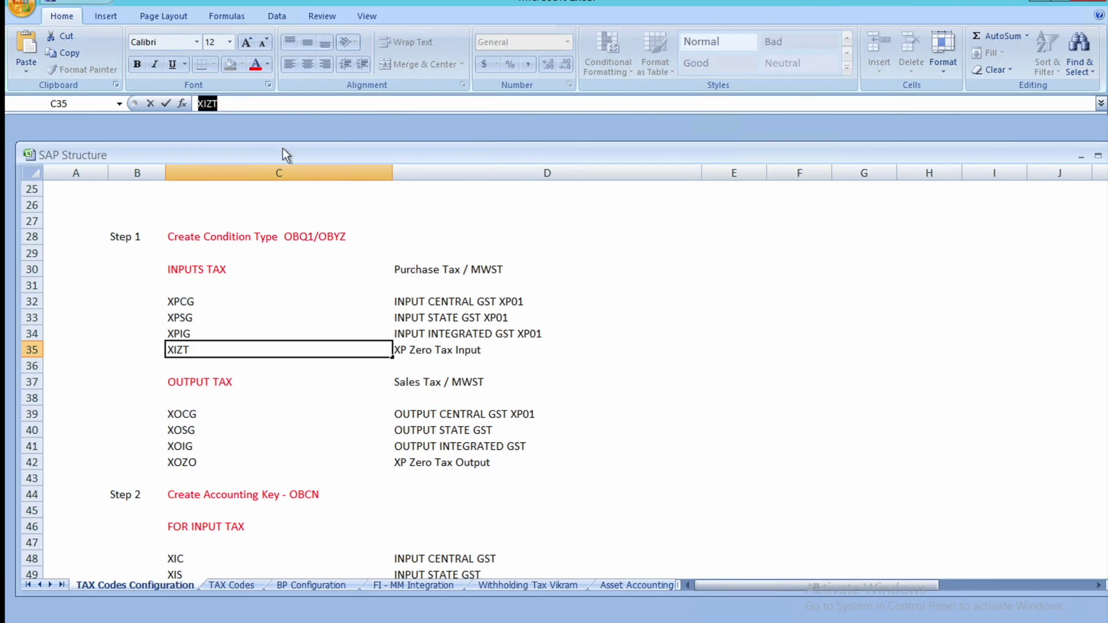
mouse_move(257, 617)
click(340, 554)
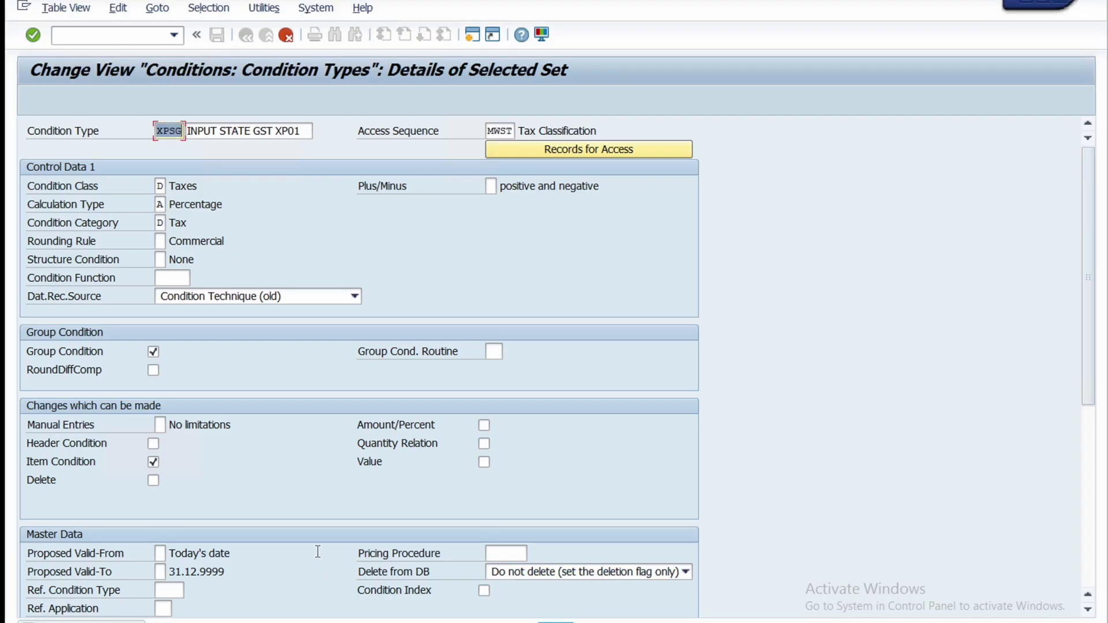
text(XIZT)
- Replace the description with XP Zero Tax Input from cell D35 and confirm
key(alt+Tab)
click(413, 346)
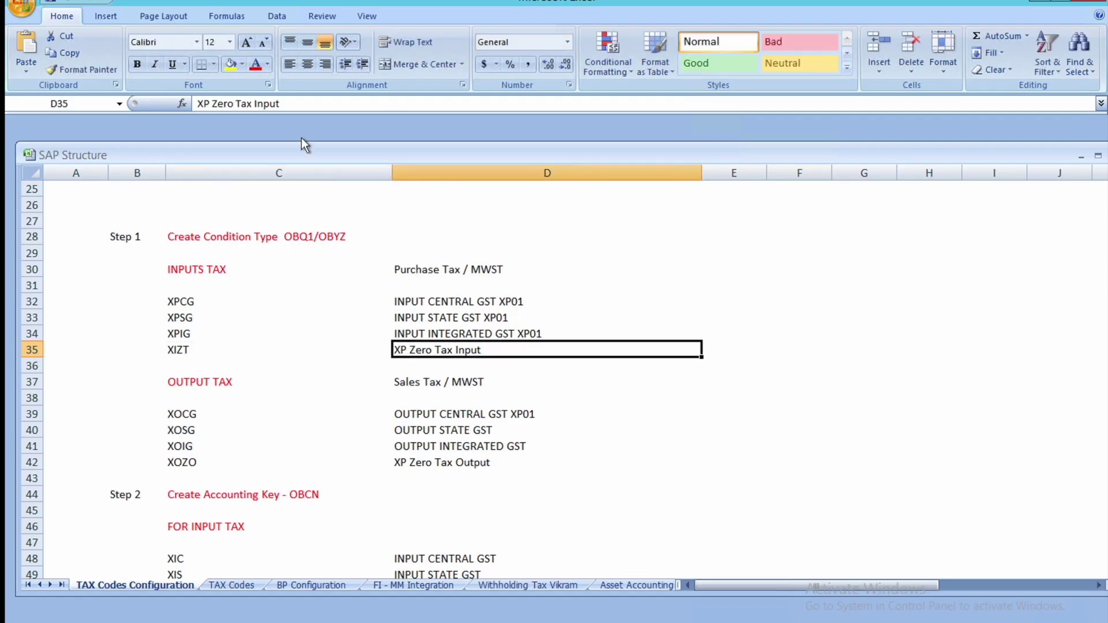
drag(281, 104, 189, 102)
key(ctrl+c)
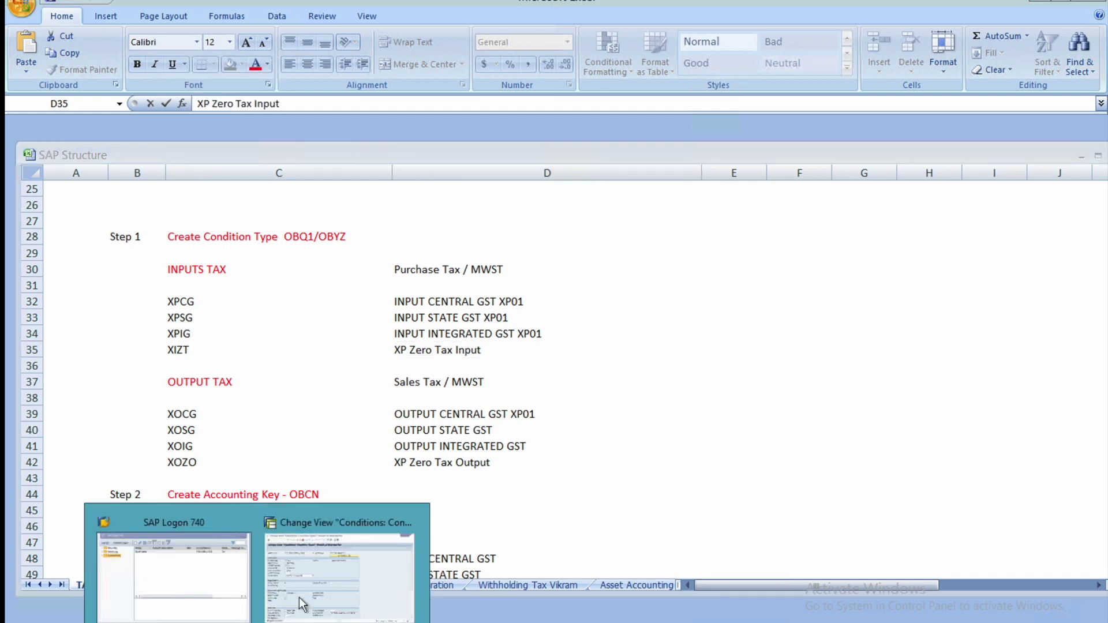
click(283, 621)
drag(303, 134, 179, 130)
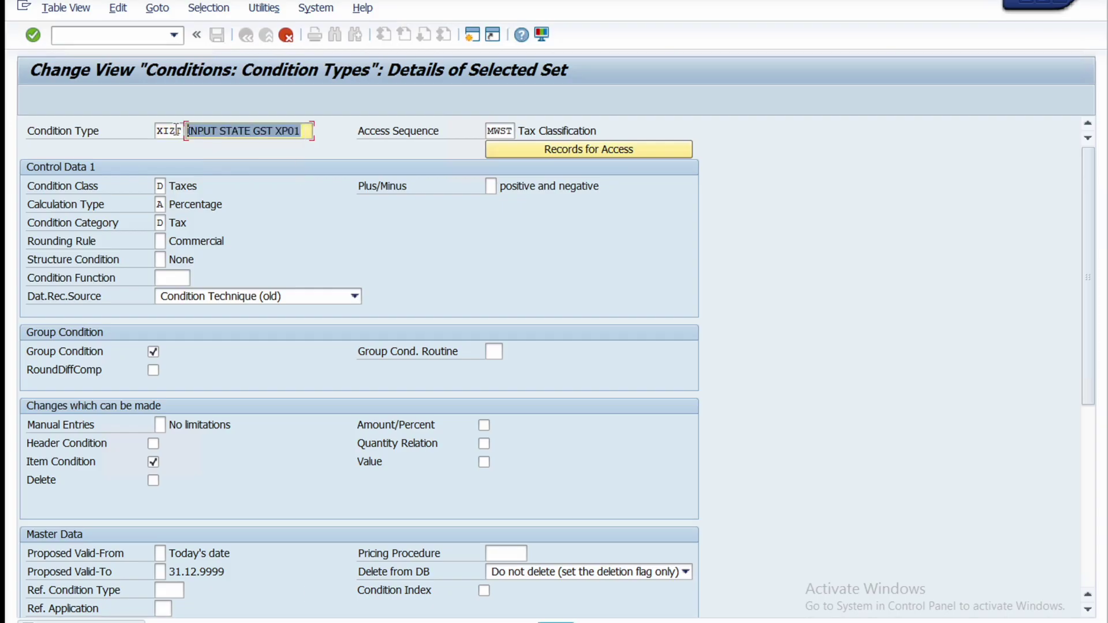
key(ctrl+v)
key(F3)
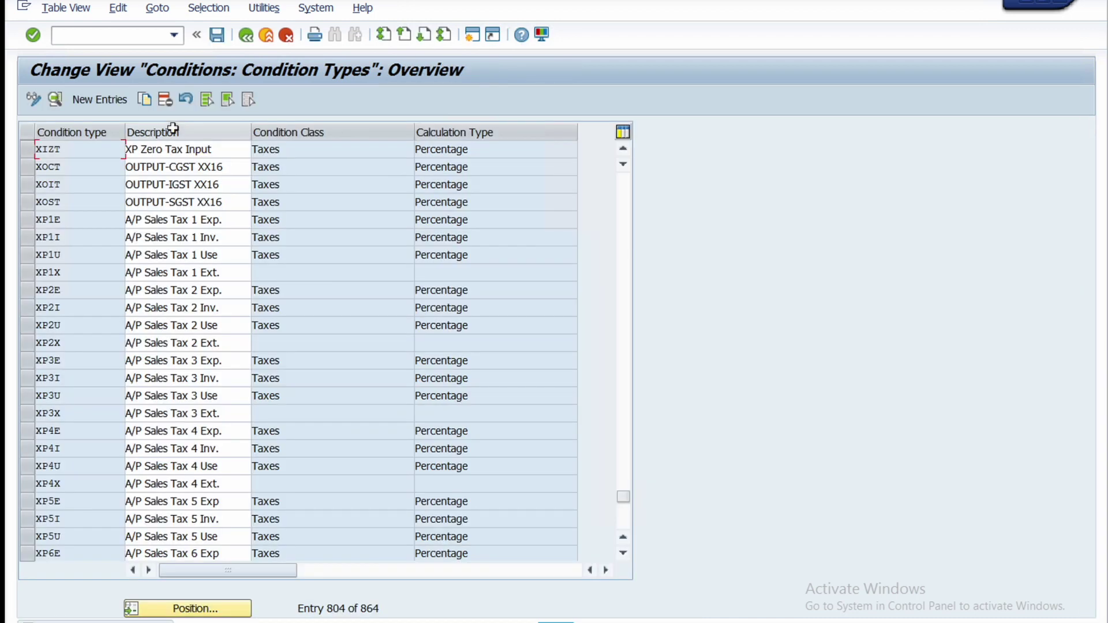
- Save XIZT and use Position to jump the list to XPCG
click(219, 35)
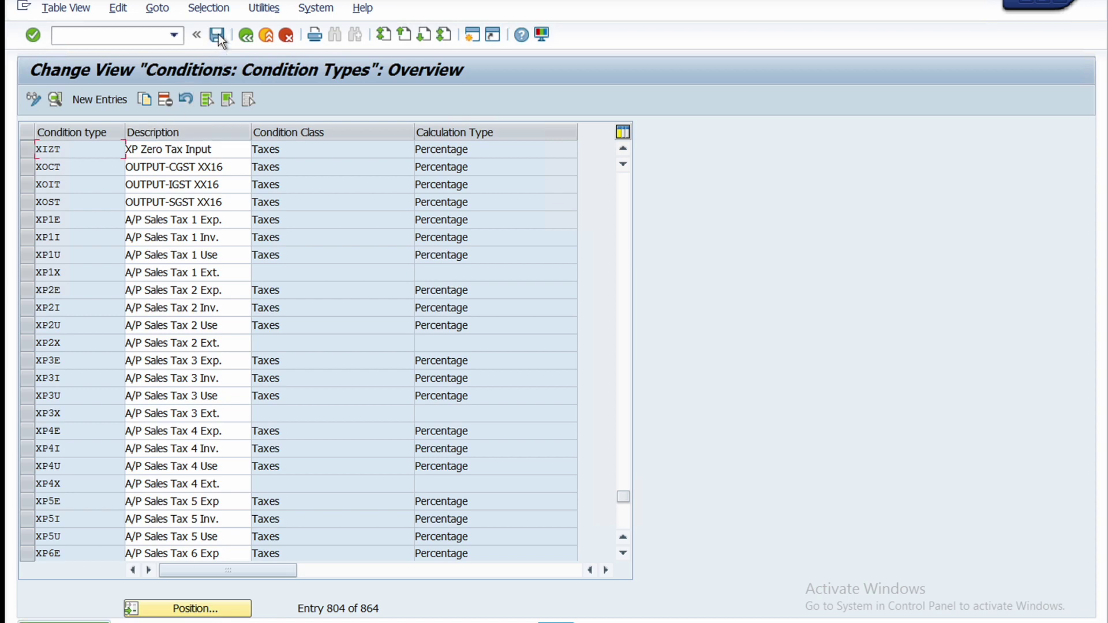
click(165, 611)
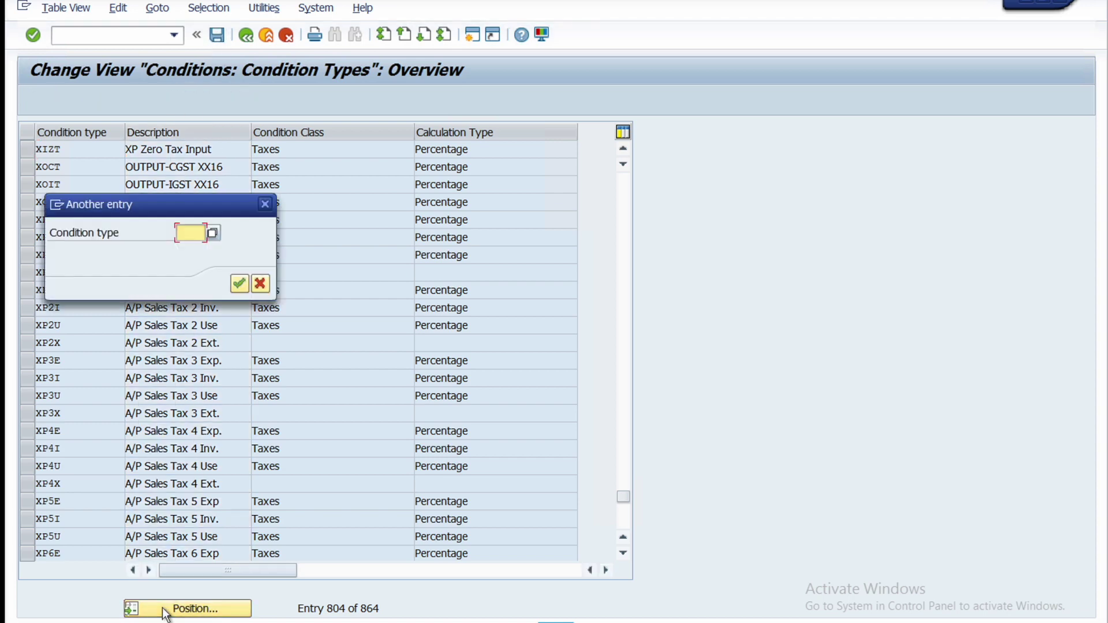
click(190, 230)
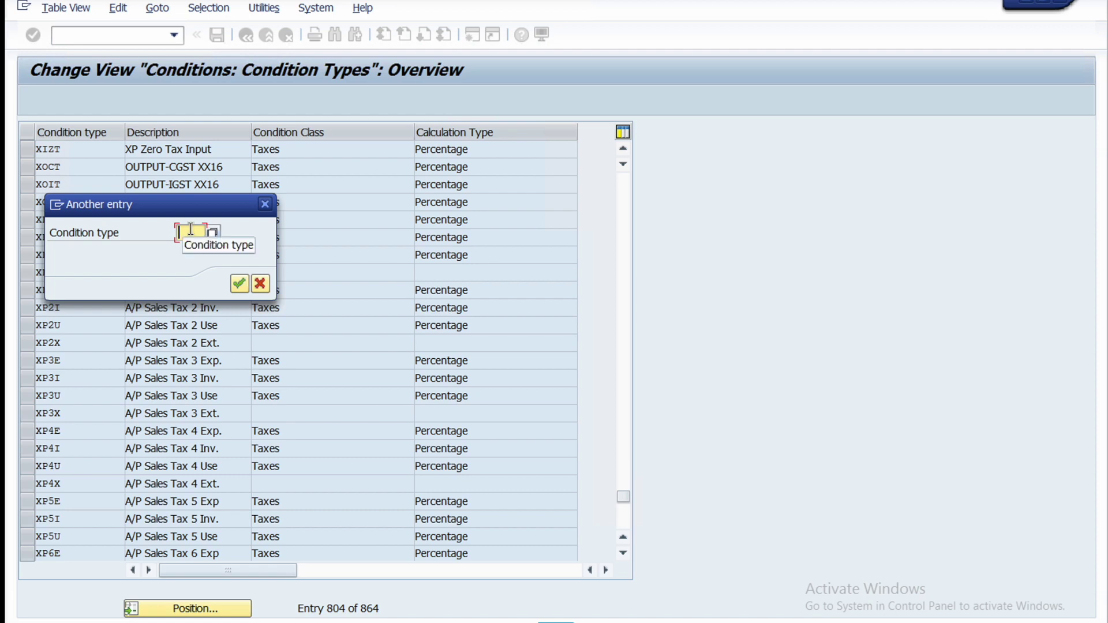
text(xp1)
key(Return)
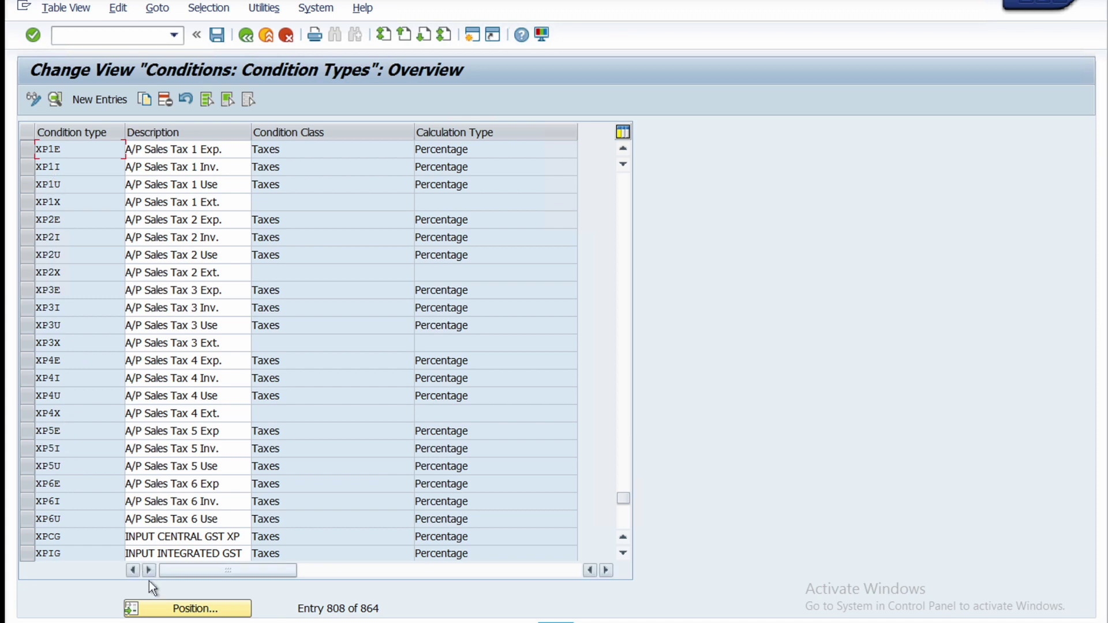
click(161, 608)
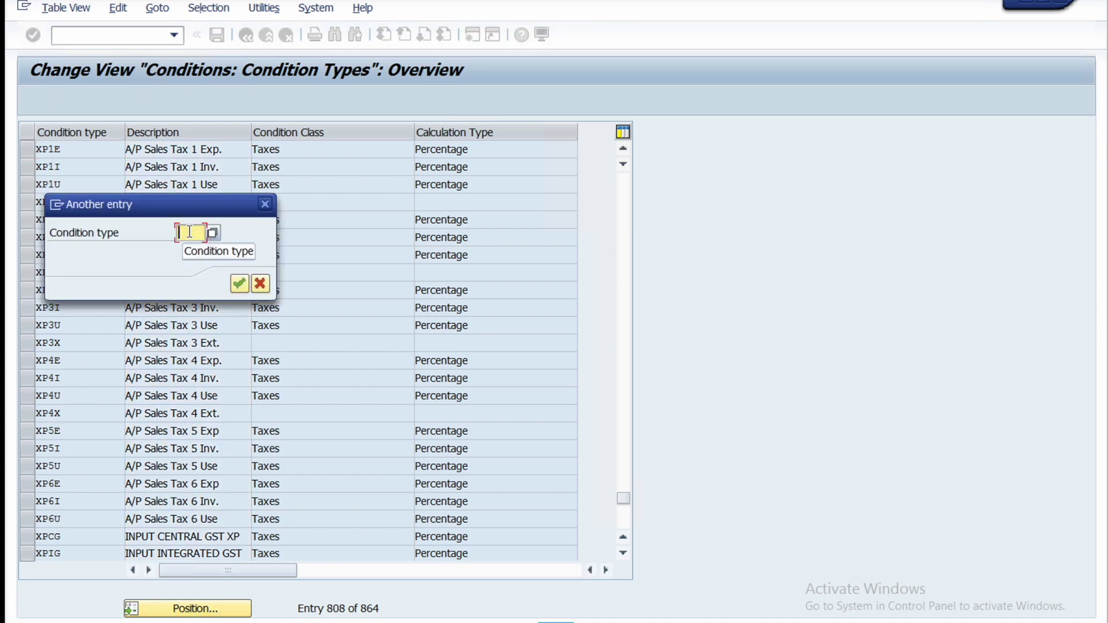
text(XP)
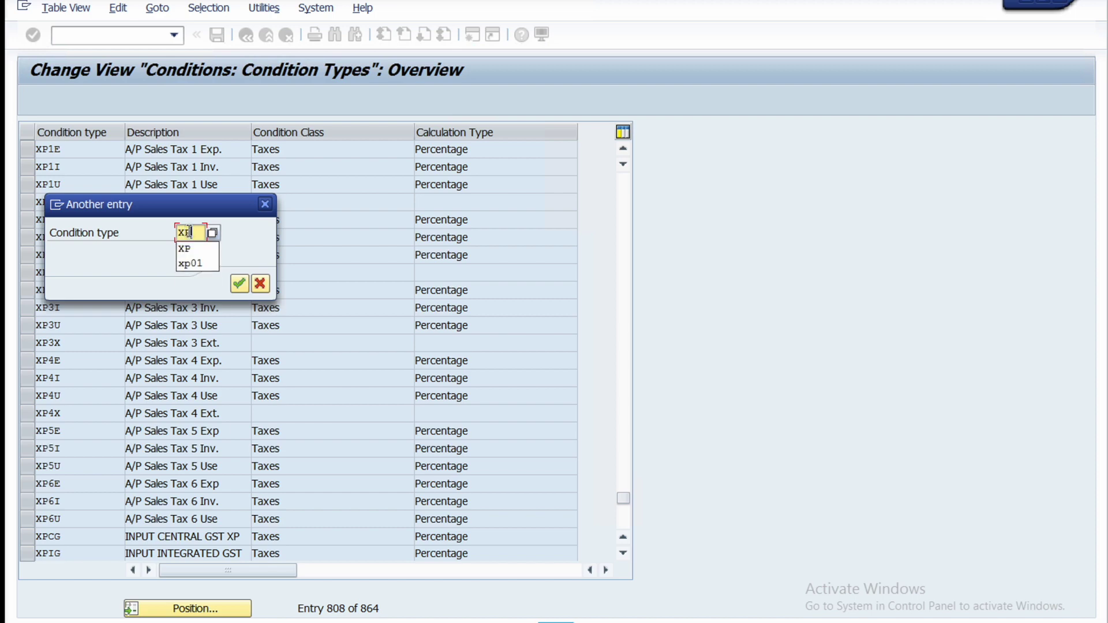
text(CG)
key(Return)
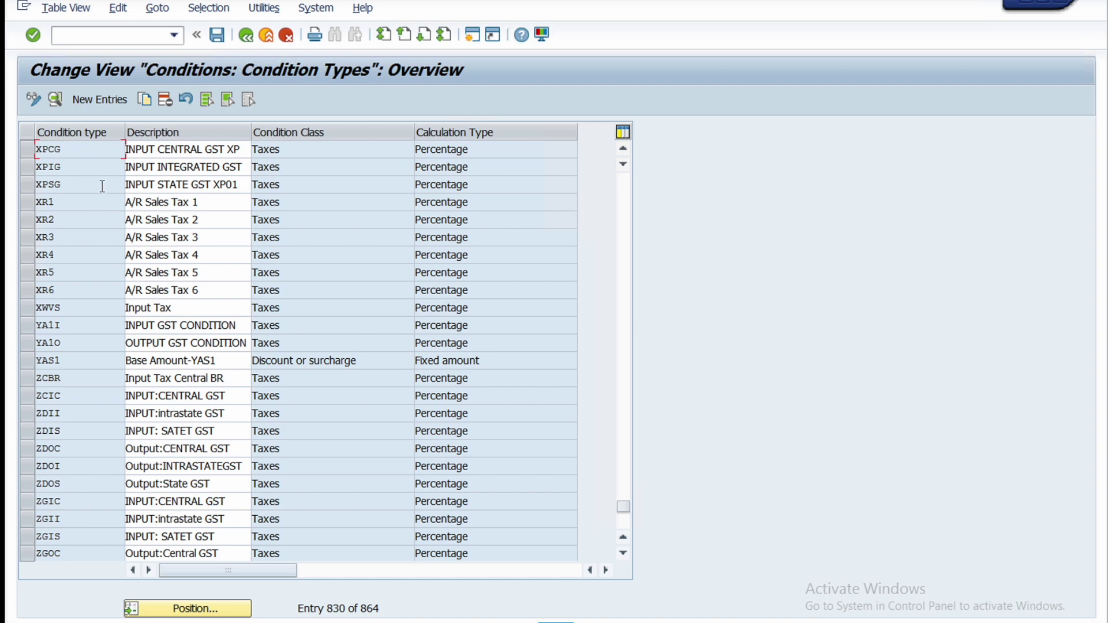
- Select the XPCG, XPIG and XPSG rows for comparison
click(32, 154)
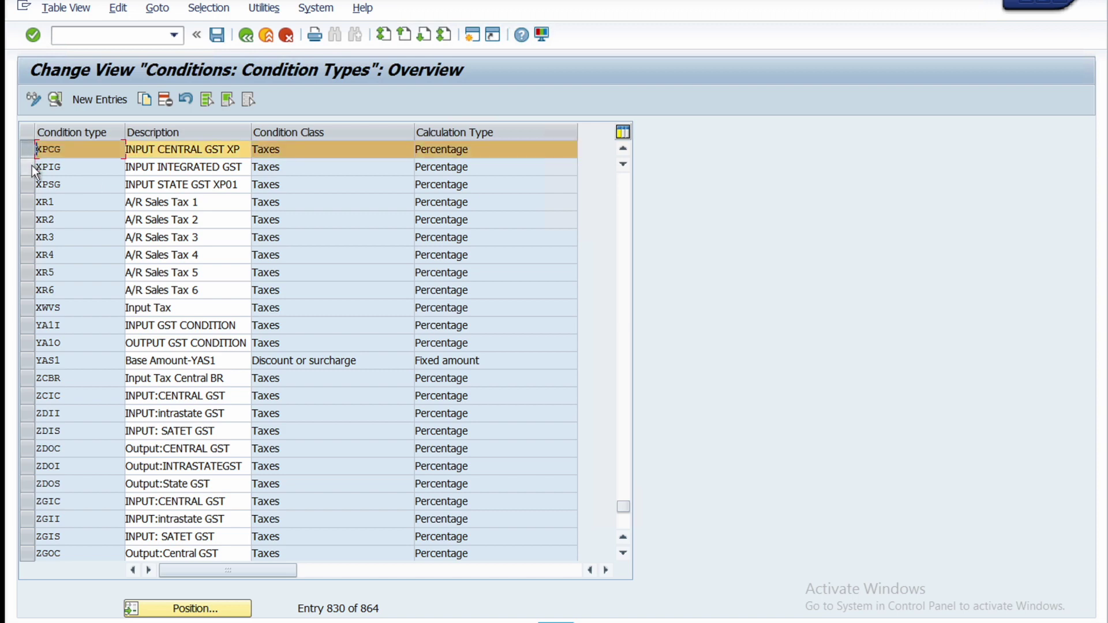
click(32, 166)
click(32, 182)
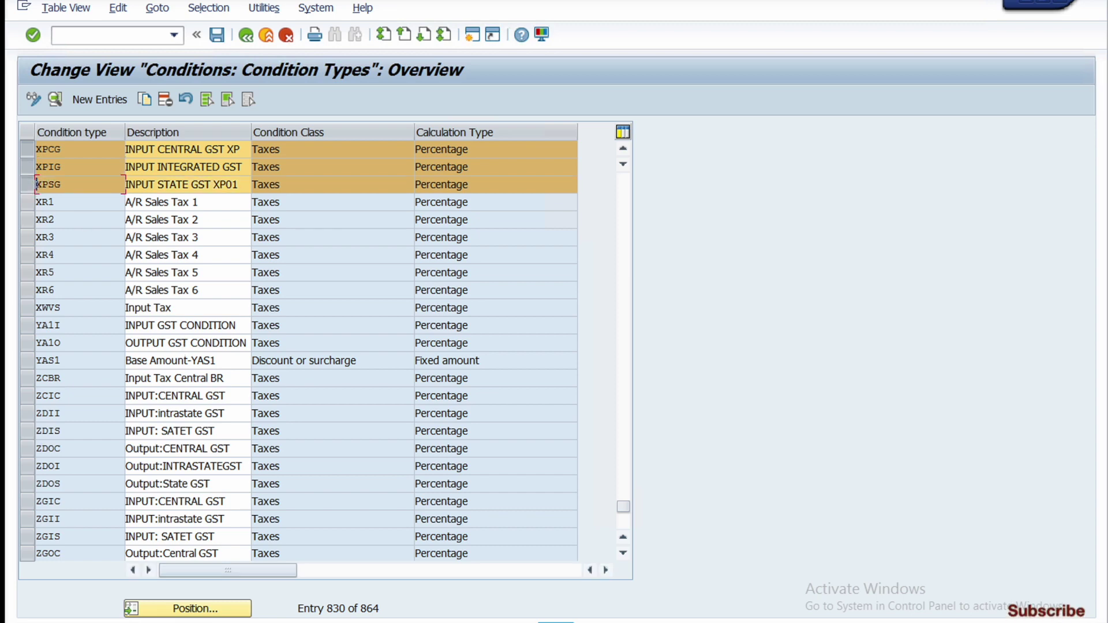
key(alt+Tab)
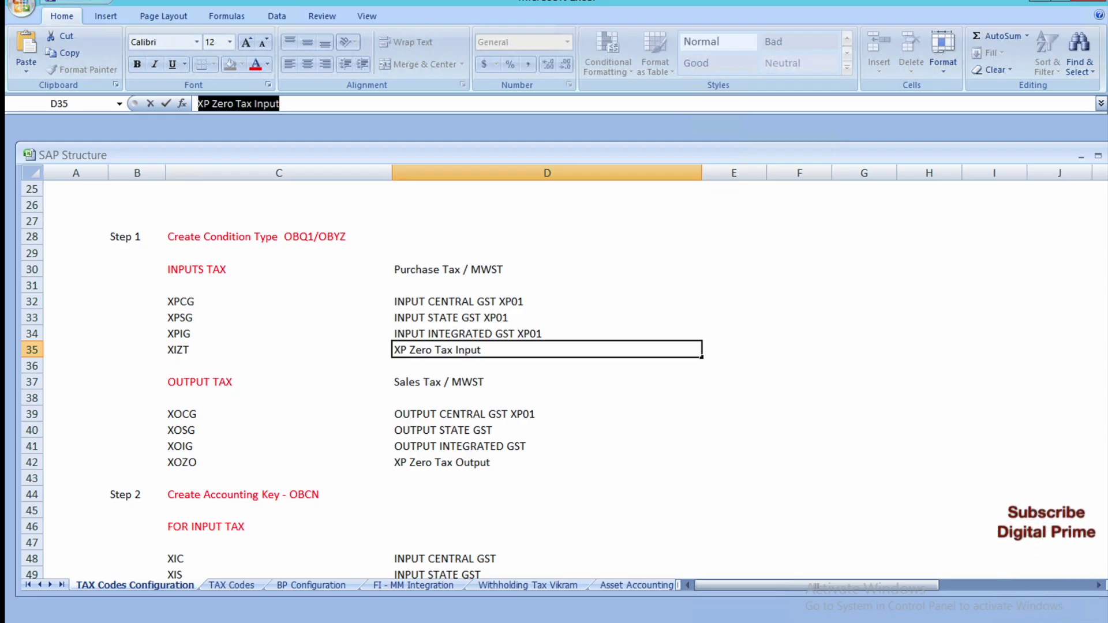
- Reopen the Condition Types list, position on ZIIZ and select the XIZT row
key(alt+Tab)
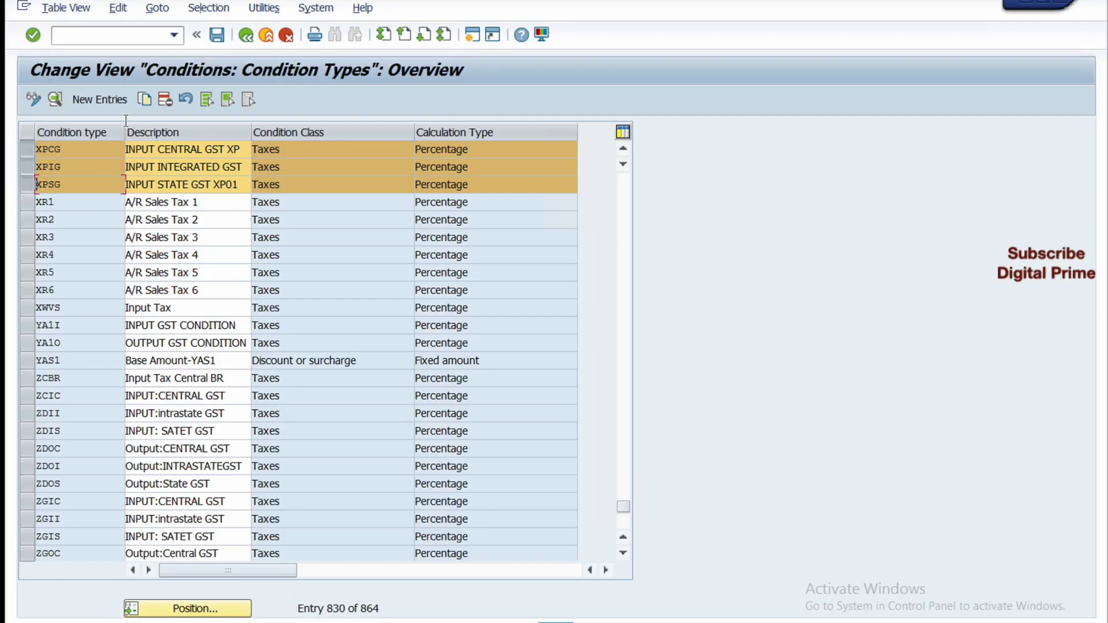
click(246, 36)
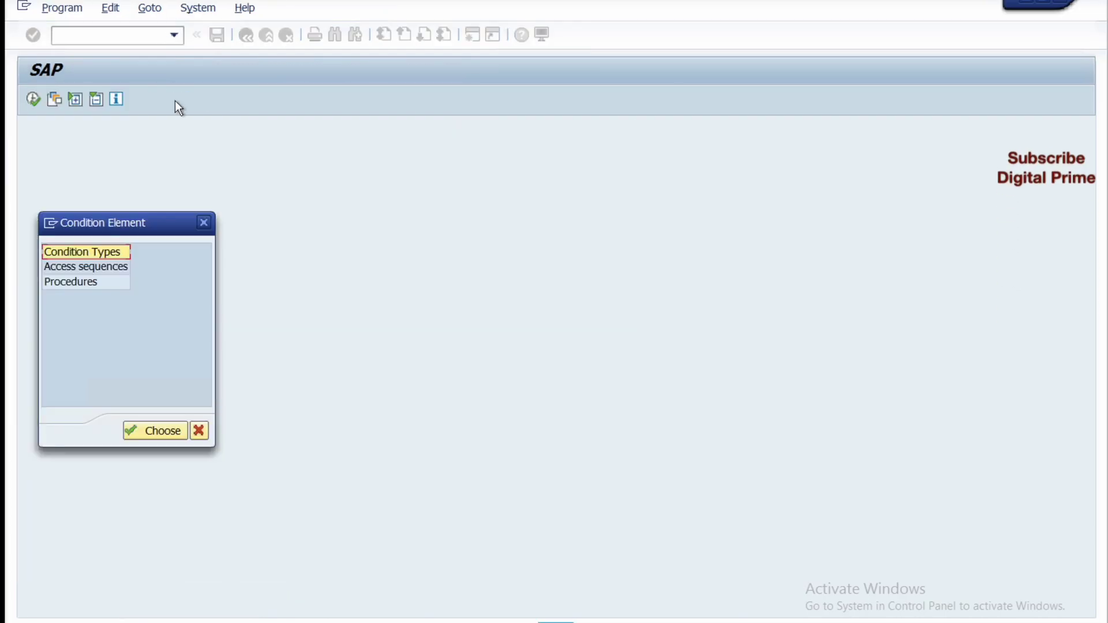
double_click(99, 249)
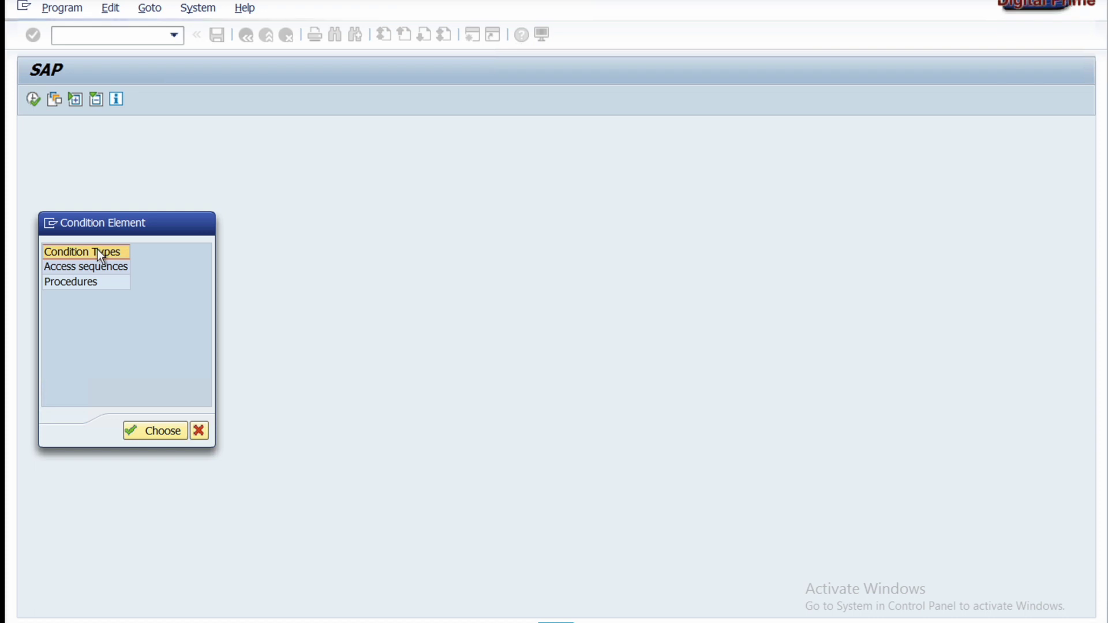
click(161, 608)
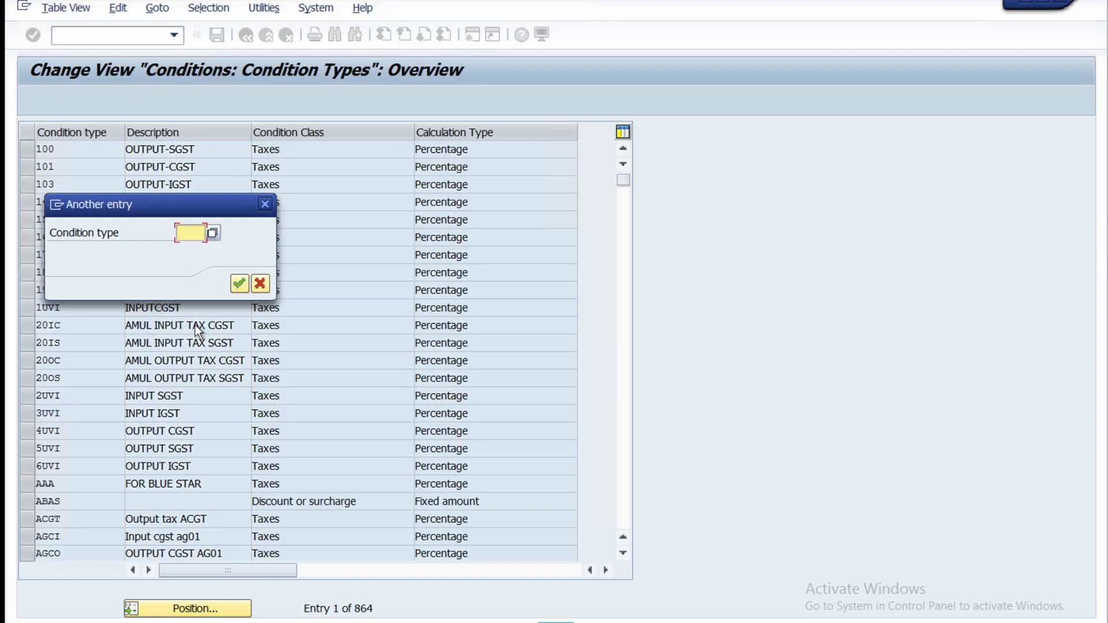
text(ZIIZ)
click(239, 283)
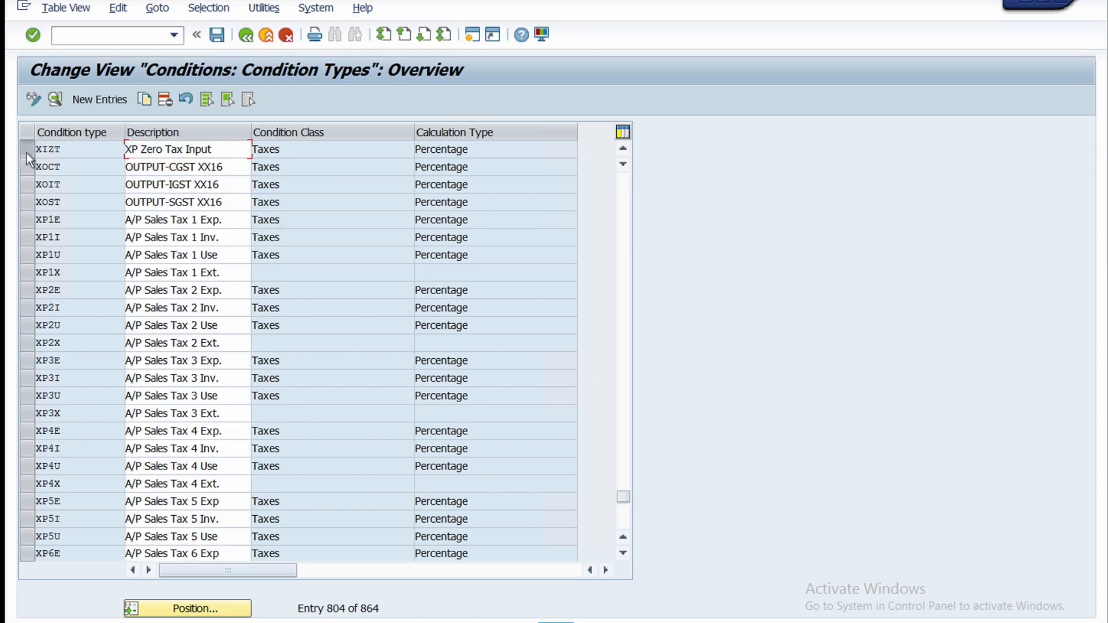
click(26, 153)
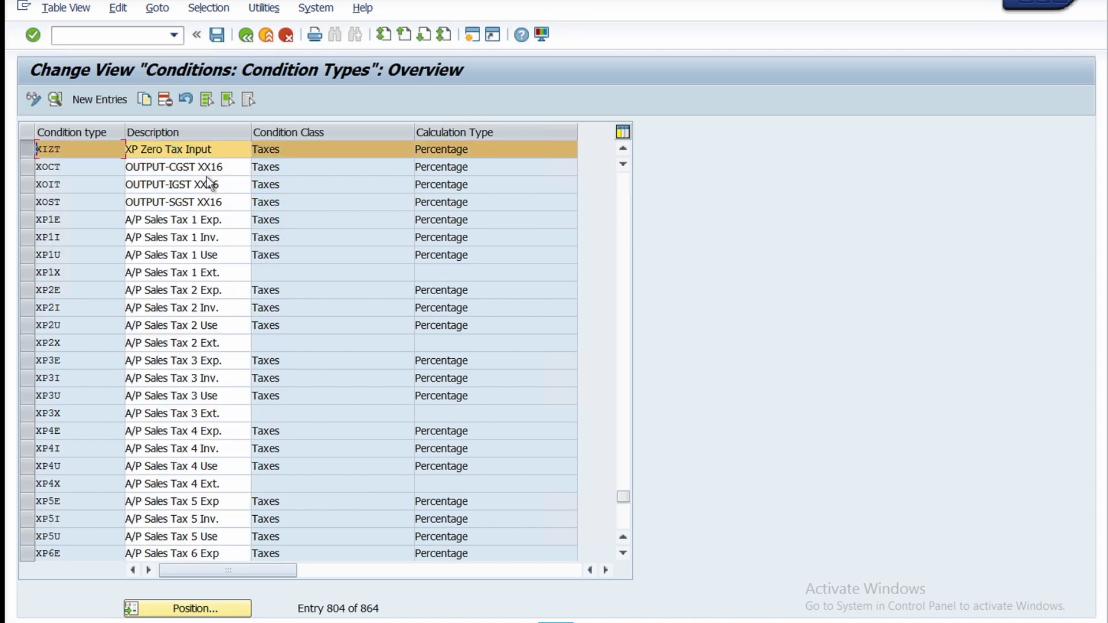
- Exit the condition types table, cancelling the Condition Element dialog
click(246, 35)
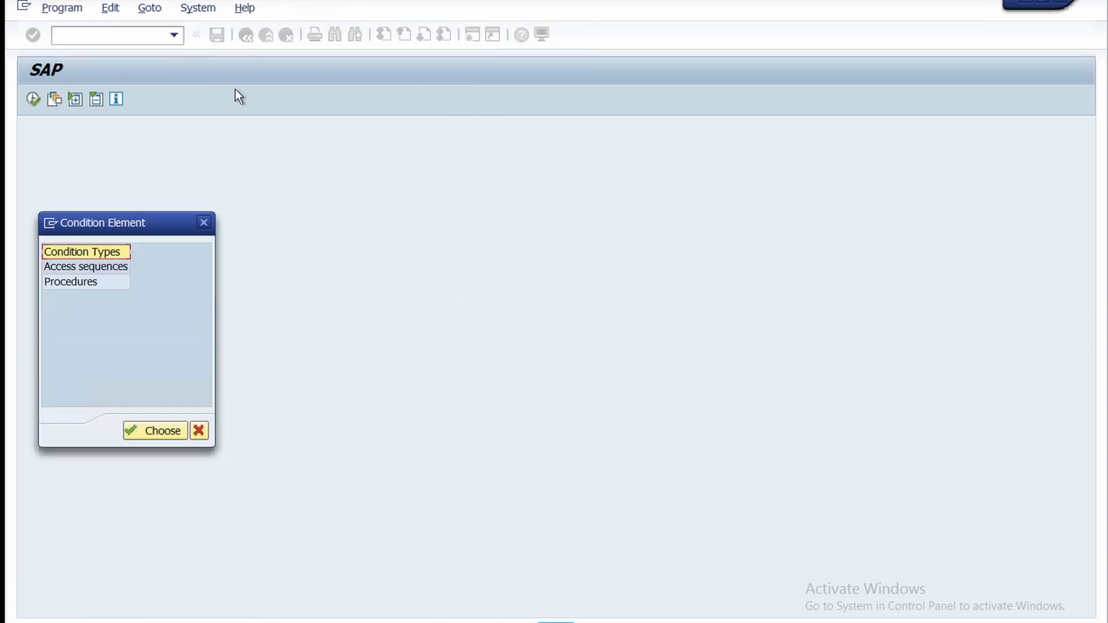
click(200, 431)
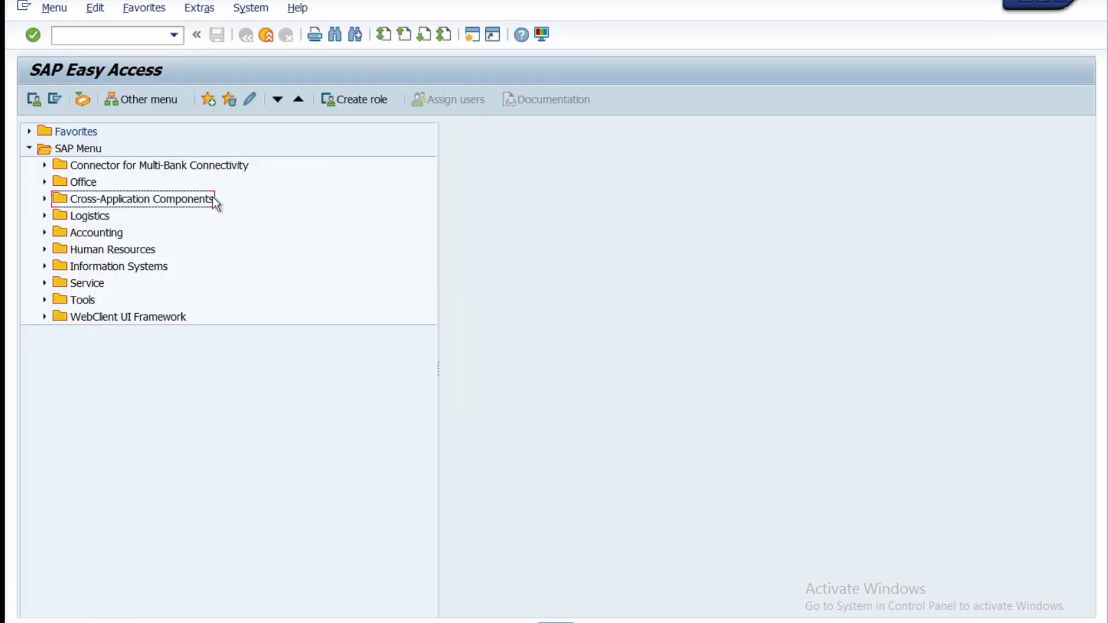
key(alt+Tab)
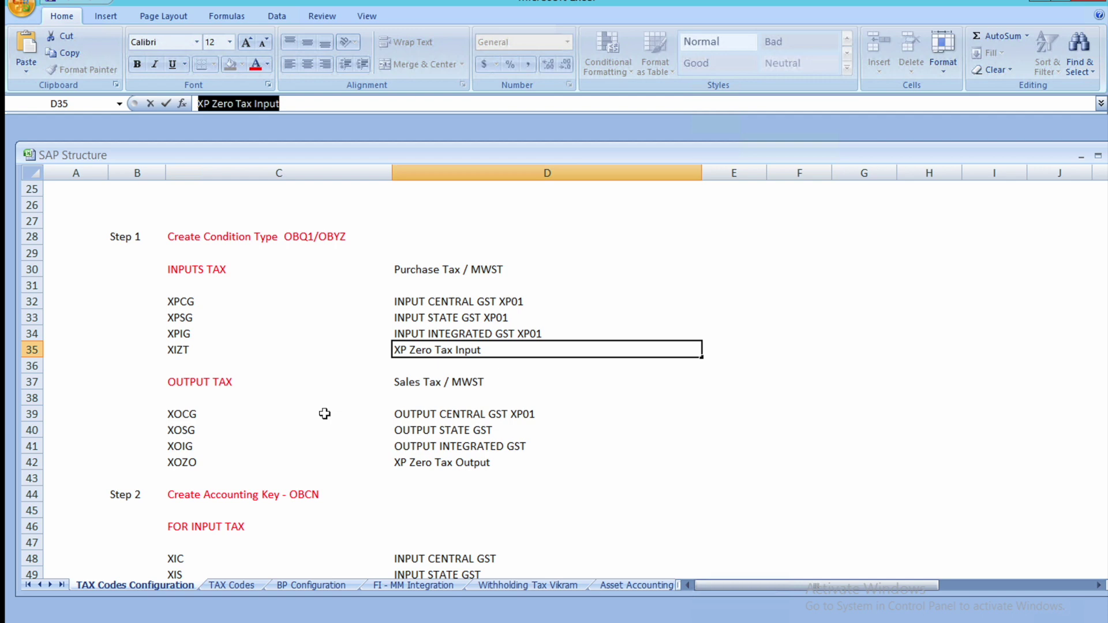
- Review the OUTPUT TAX codes and the MWST notes in the Excel plan
click(231, 382)
key(Down)
key(Down)
key(Down)
key(Down)
key(Down)
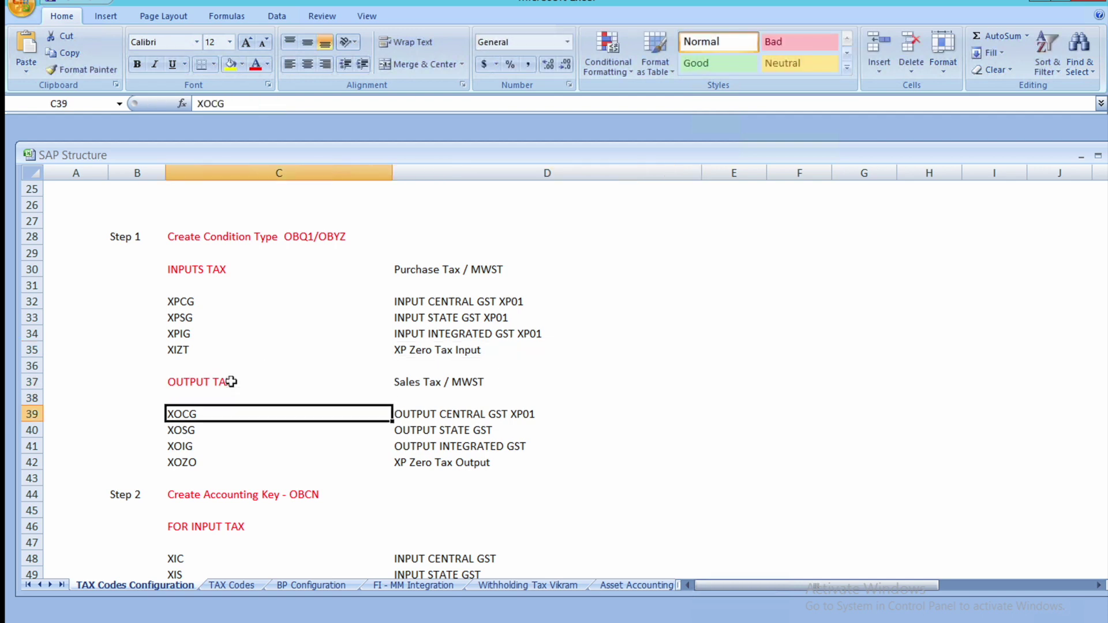
key(Down)
key(Down)
key(Up)
key(Up)
key(Up)
key(Up)
key(Up)
click(221, 382)
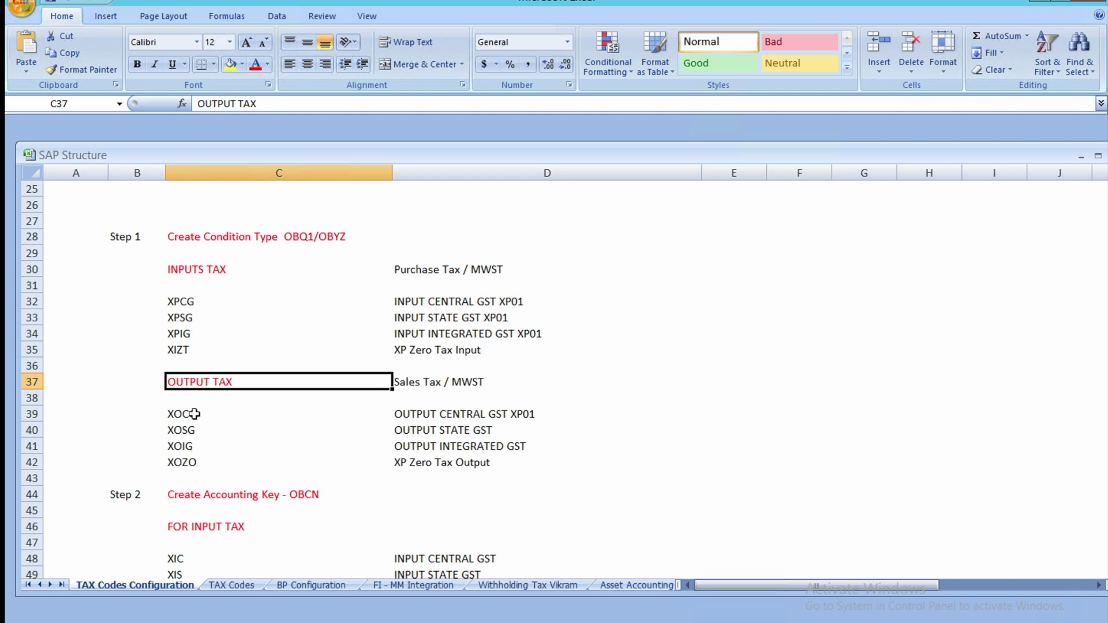
click(213, 241)
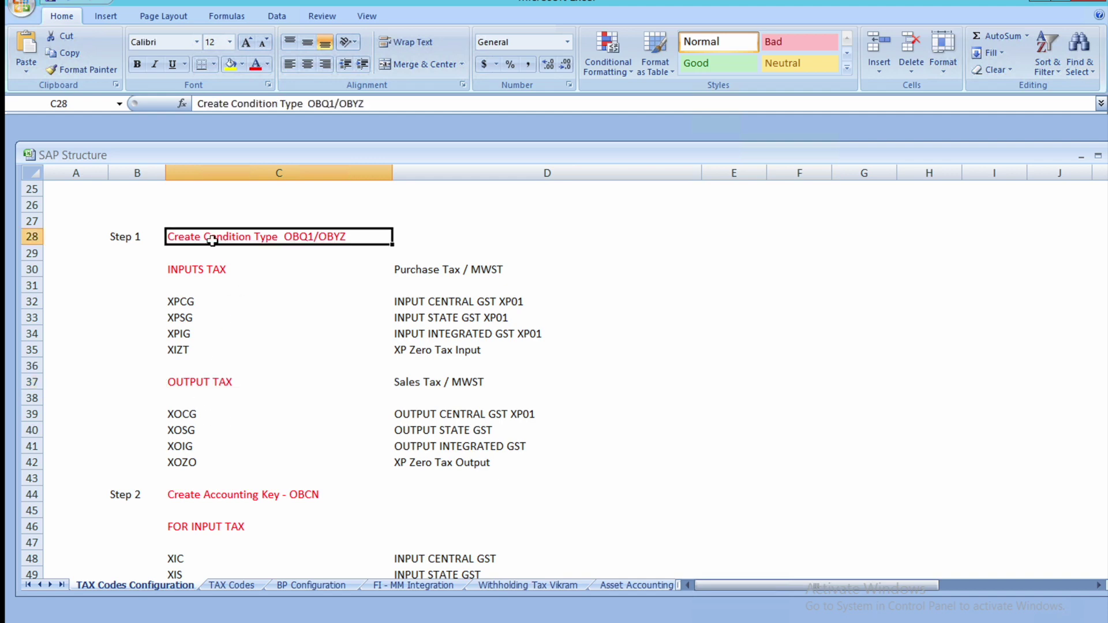
click(407, 268)
click(404, 376)
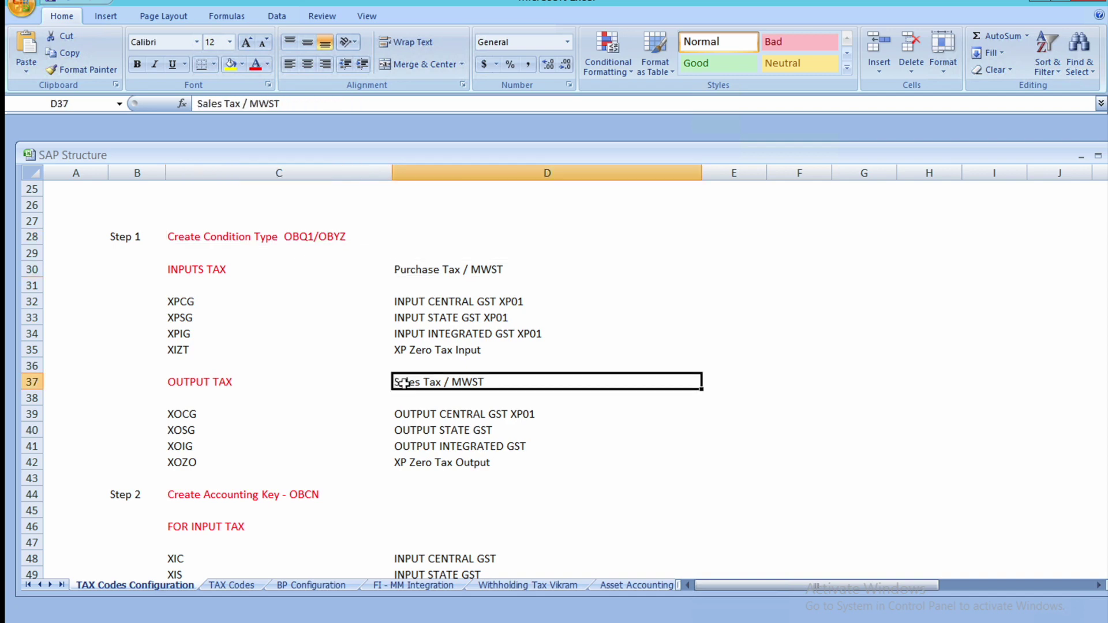
click(202, 388)
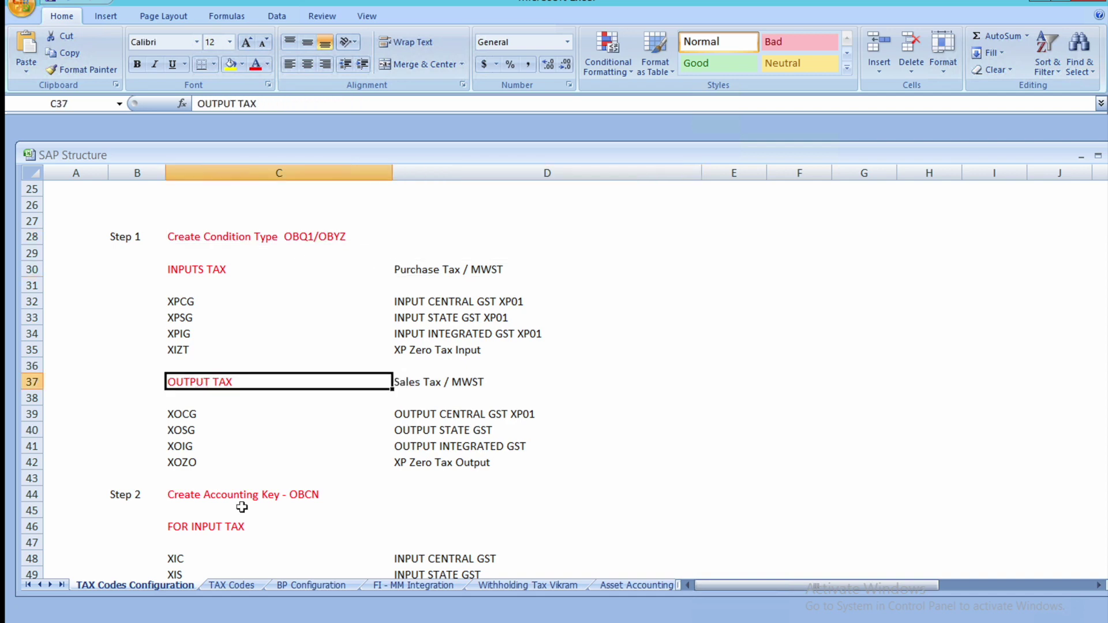
- Run transaction OBYZ in SAP and open the Condition Types list
click(254, 622)
click(312, 580)
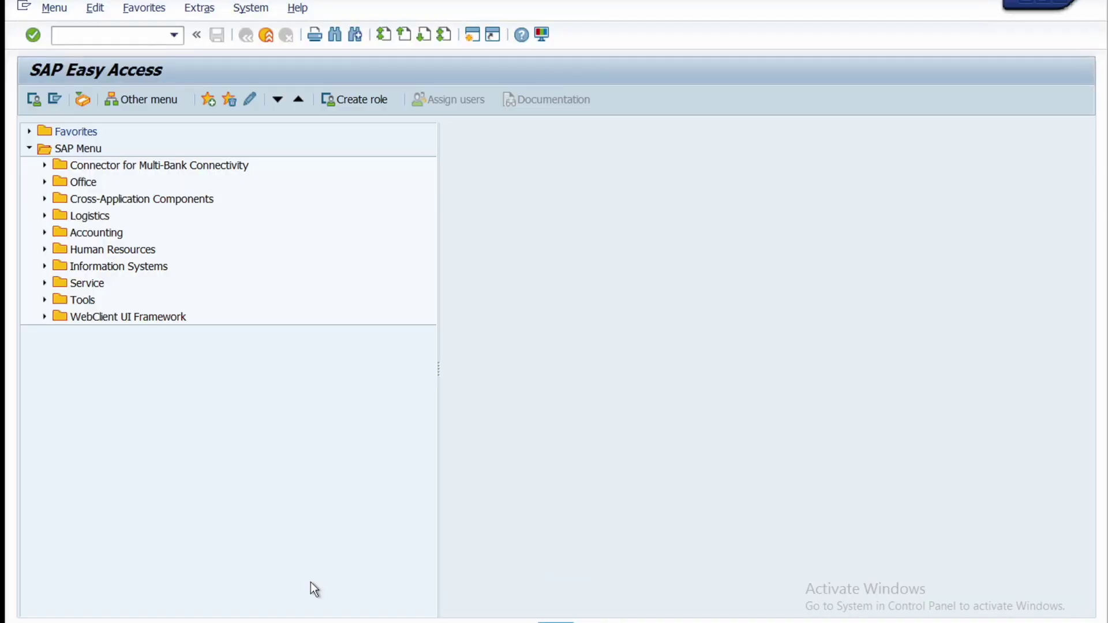
text(OBYZ)
key(Return)
double_click(82, 252)
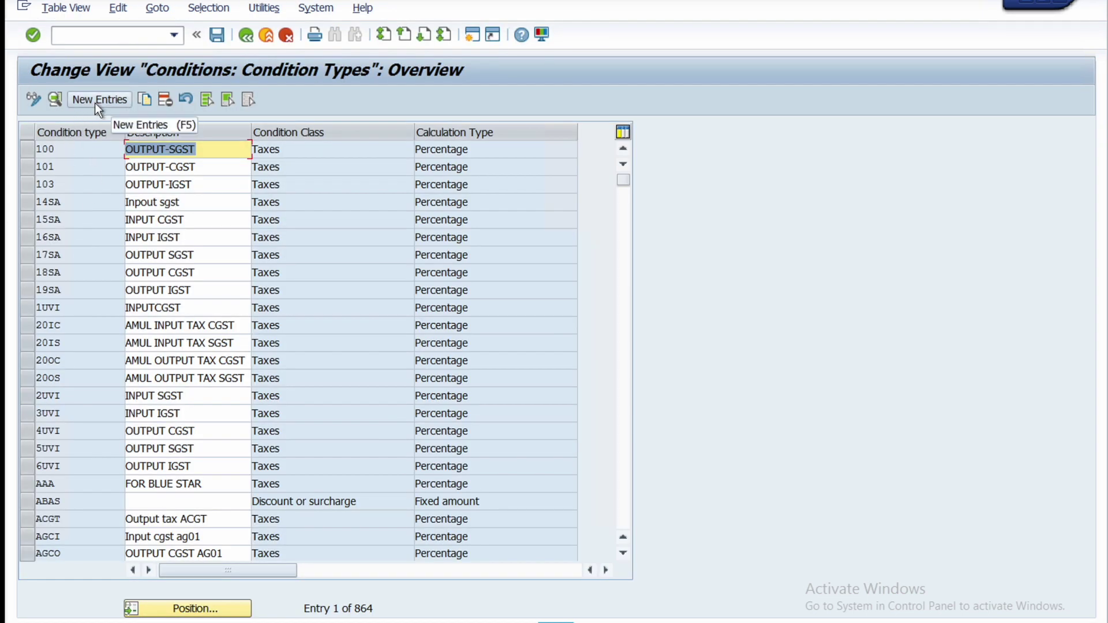
- Create a new entry with condition type code XOCG copied from the plan
click(95, 104)
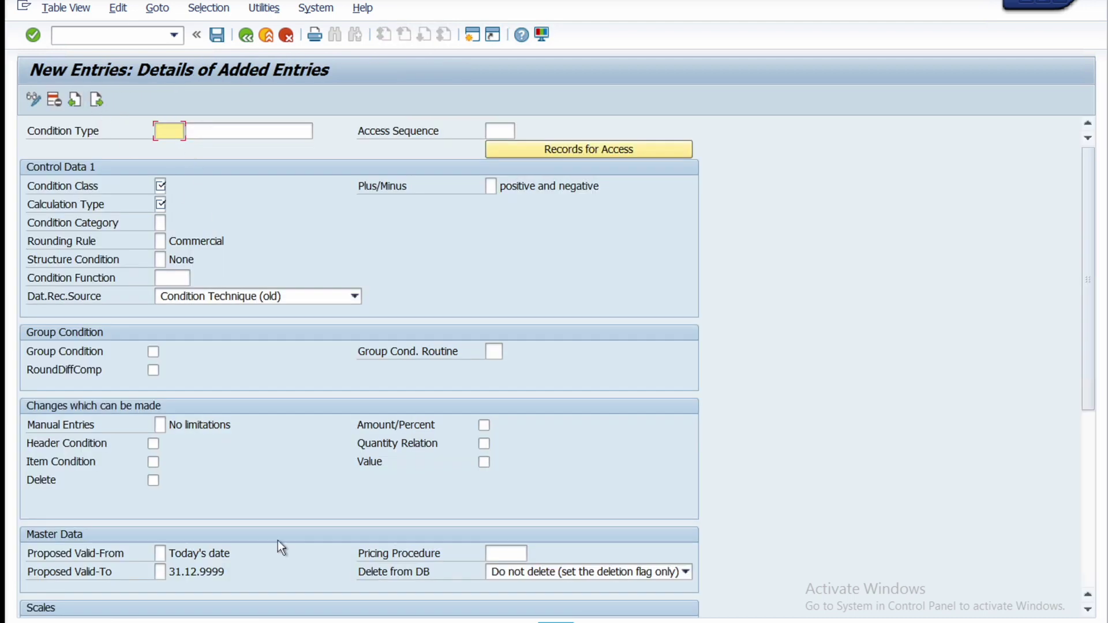
key(alt+Tab)
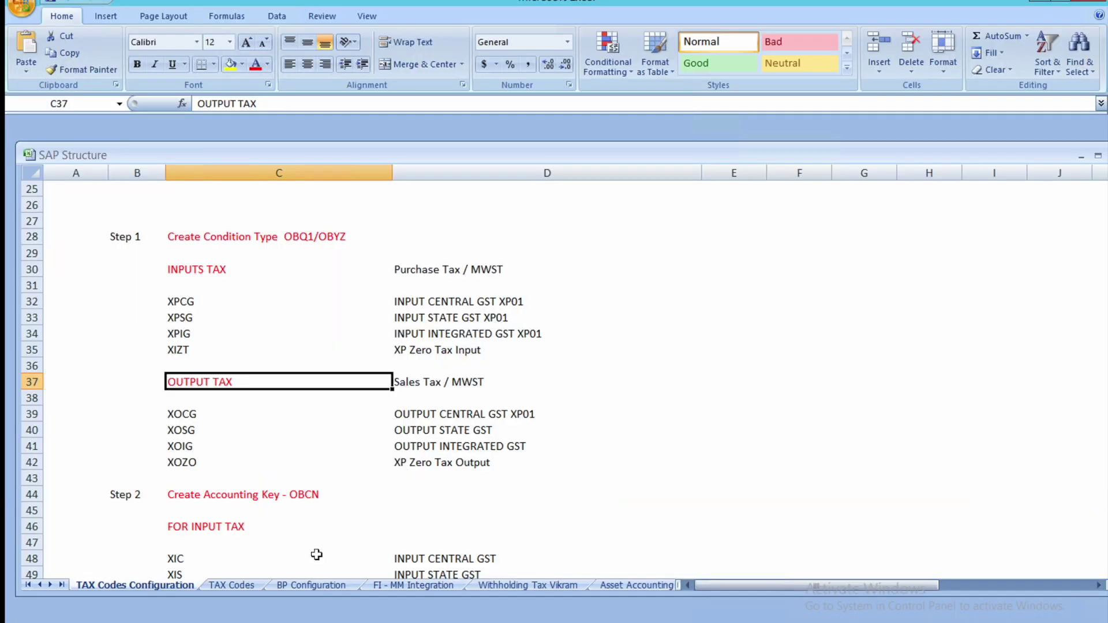
click(220, 416)
drag(229, 104, 200, 105)
key(ctrl+c)
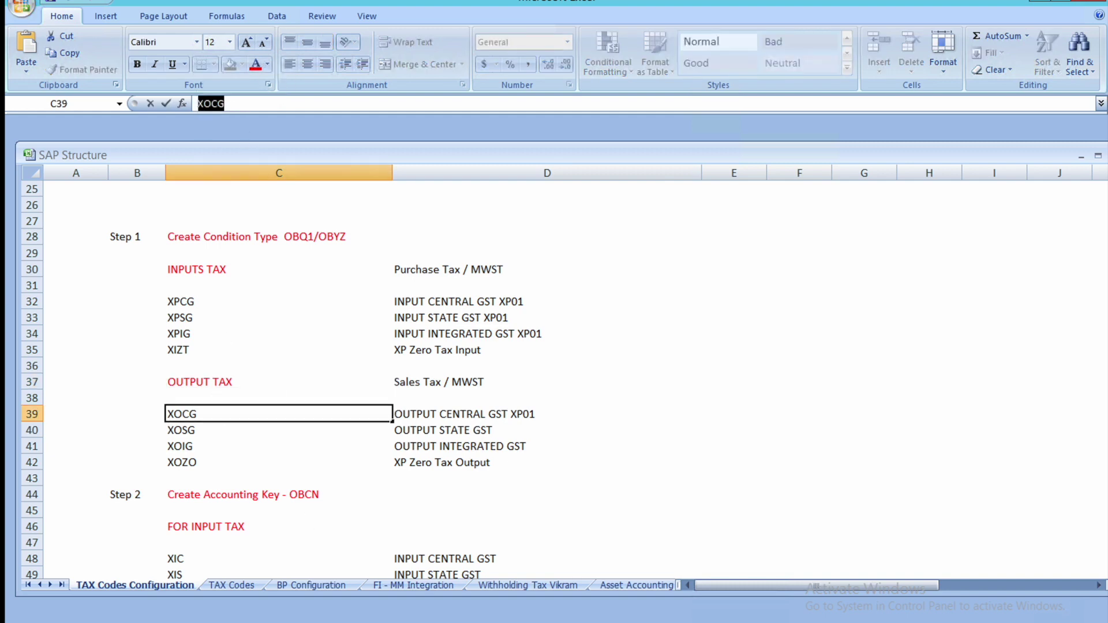
click(294, 606)
key(ctrl+v)
- Paste the description OUTPUT CENTRAL GST XP01 from cell D39
click(338, 618)
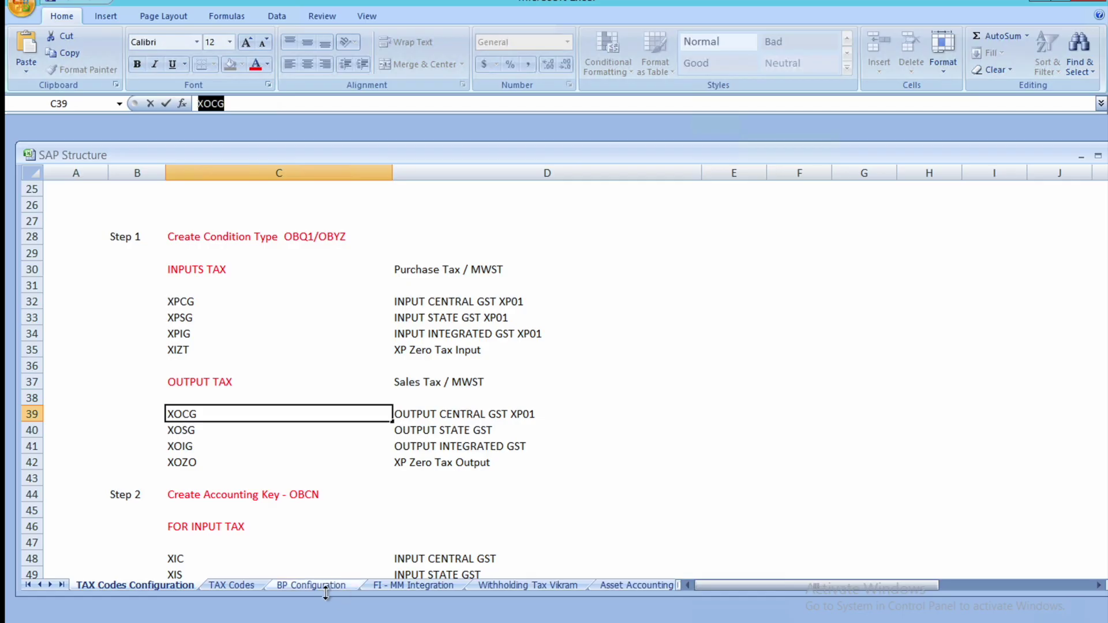
click(432, 416)
drag(328, 103, 165, 108)
key(ctrl+c)
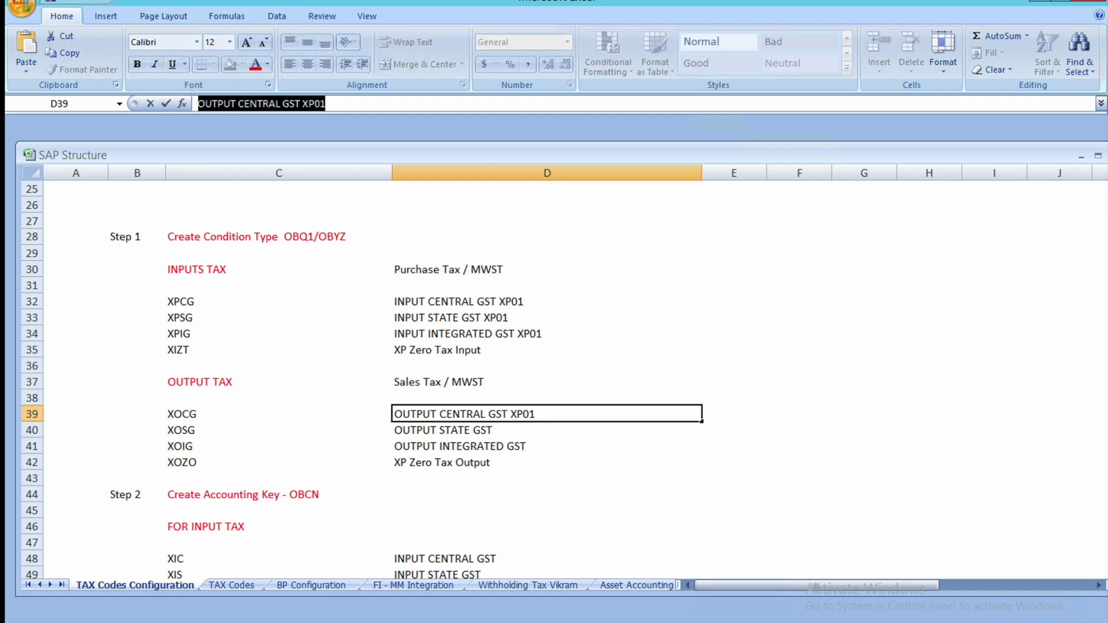
mouse_move(338, 615)
click(334, 595)
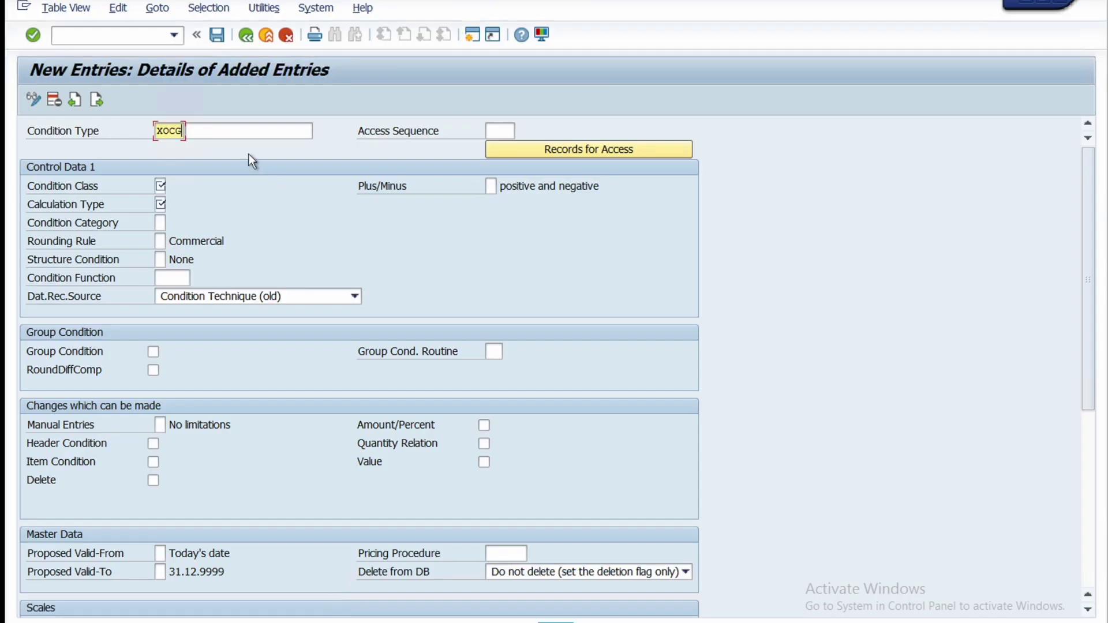
click(245, 132)
key(ctrl+v)
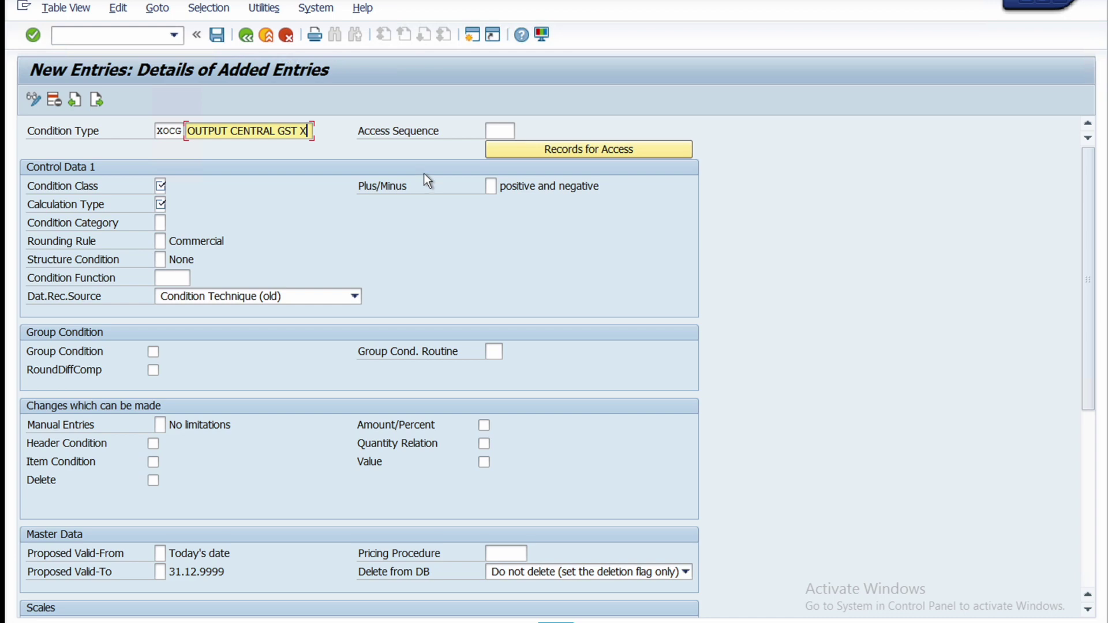
- Set access sequence MWST, condition class D Taxes and calculation type Percentage
click(496, 129)
click(524, 133)
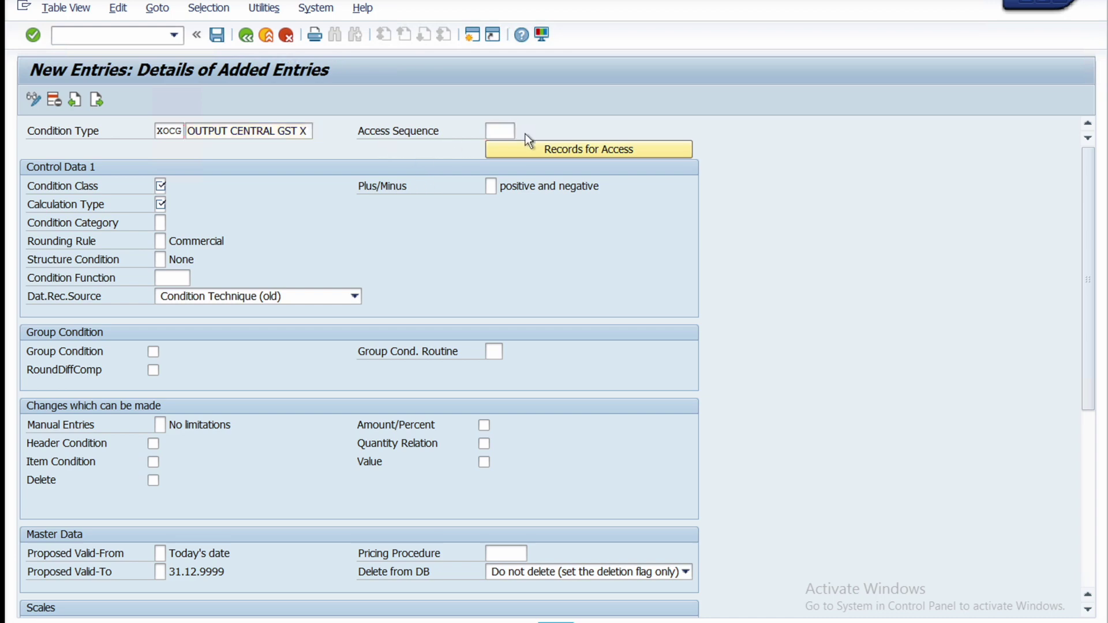
scroll(645, 320, down, 5)
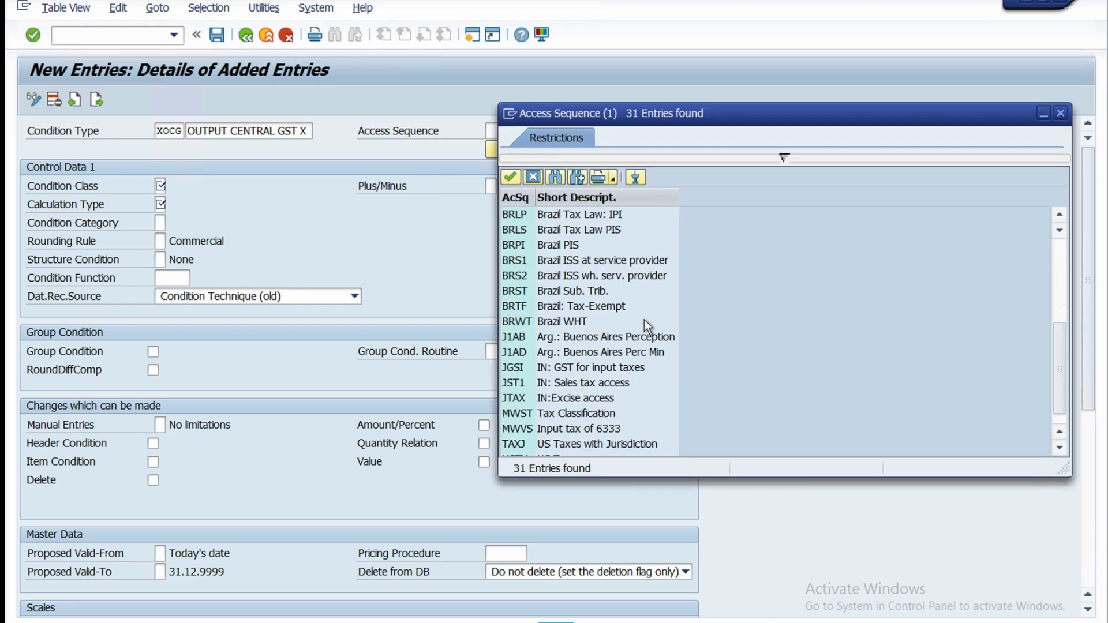
click(562, 416)
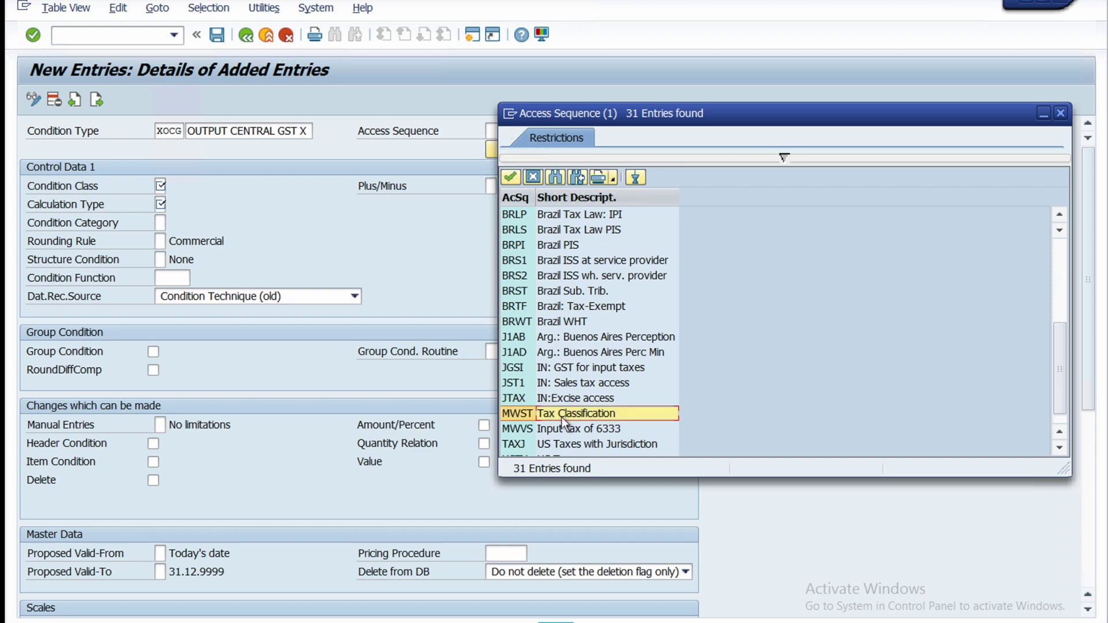
double_click(562, 417)
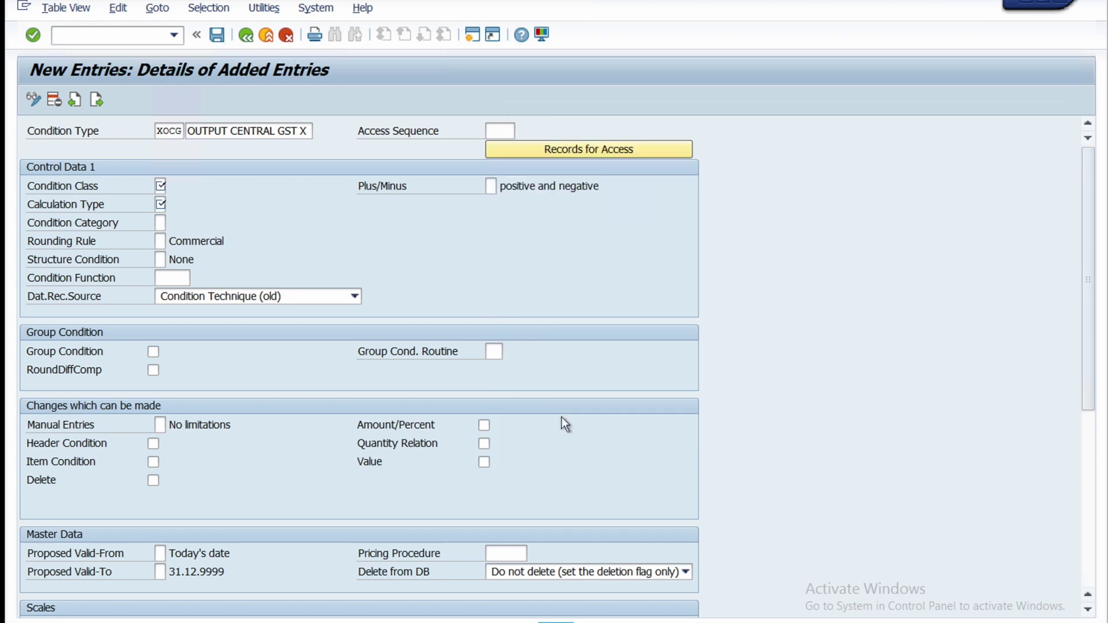
click(160, 186)
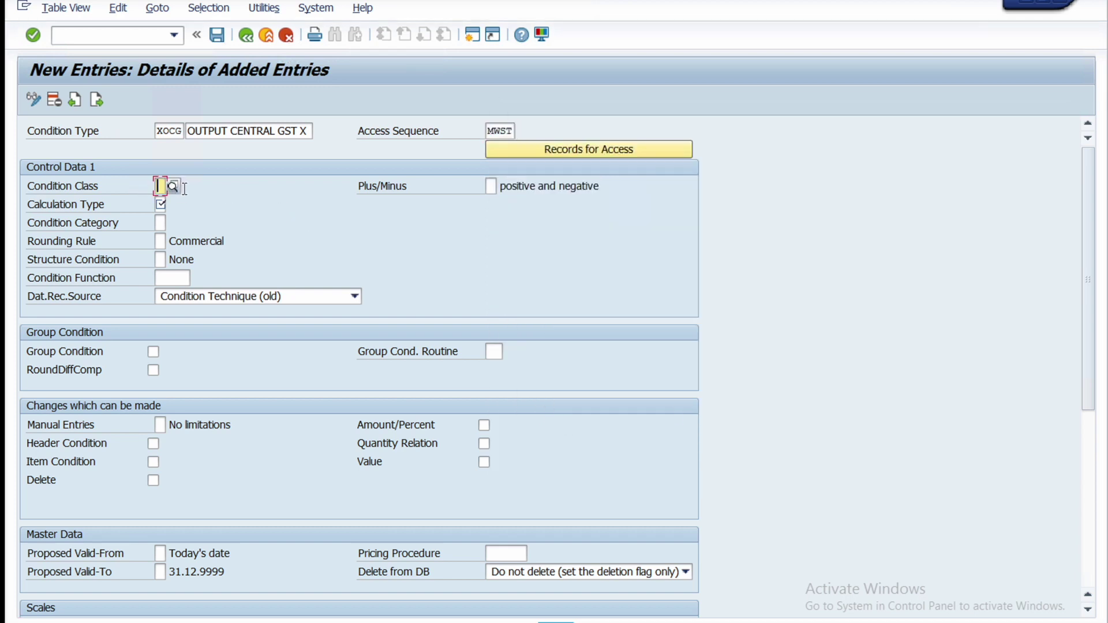
click(174, 186)
click(213, 316)
double_click(213, 317)
click(172, 205)
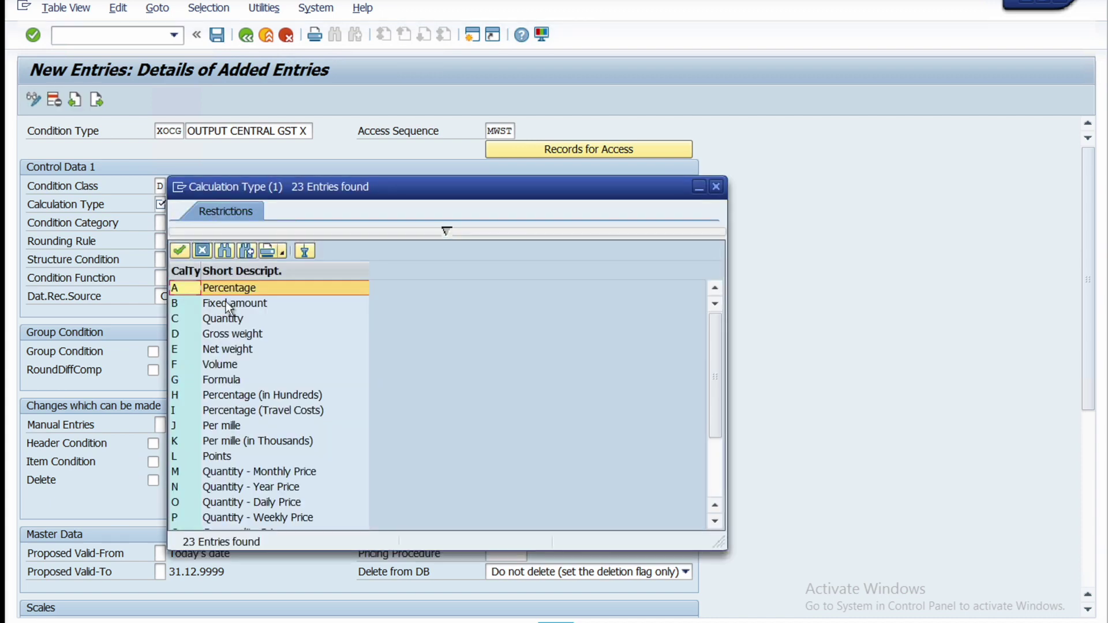
key(Return)
- Set condition category D Tax and tick Group Condition and Item Condition
click(160, 223)
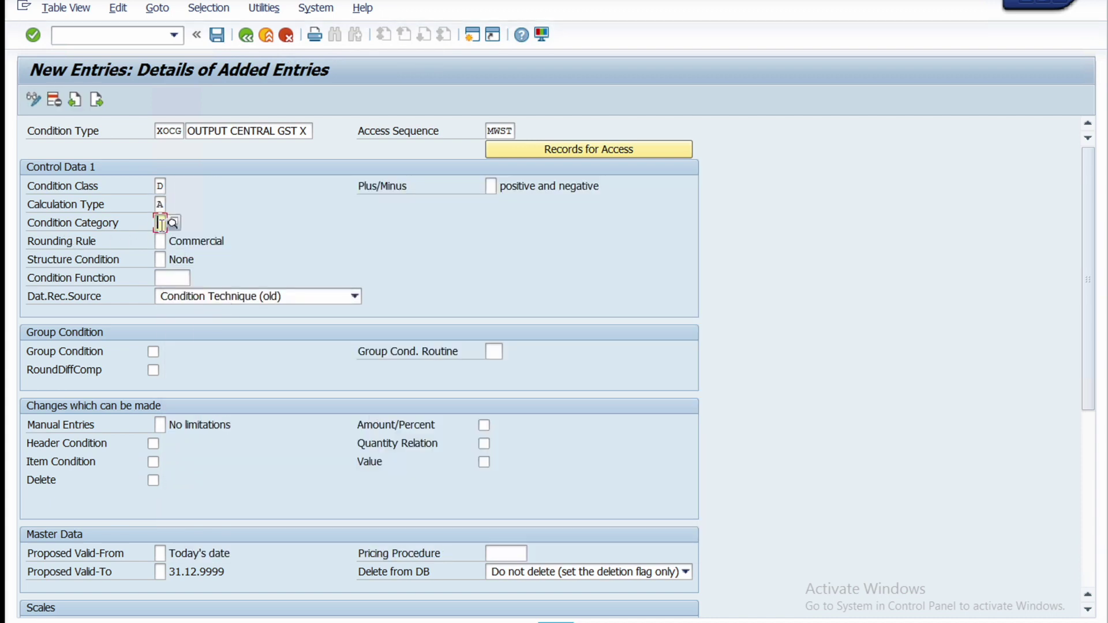
click(172, 224)
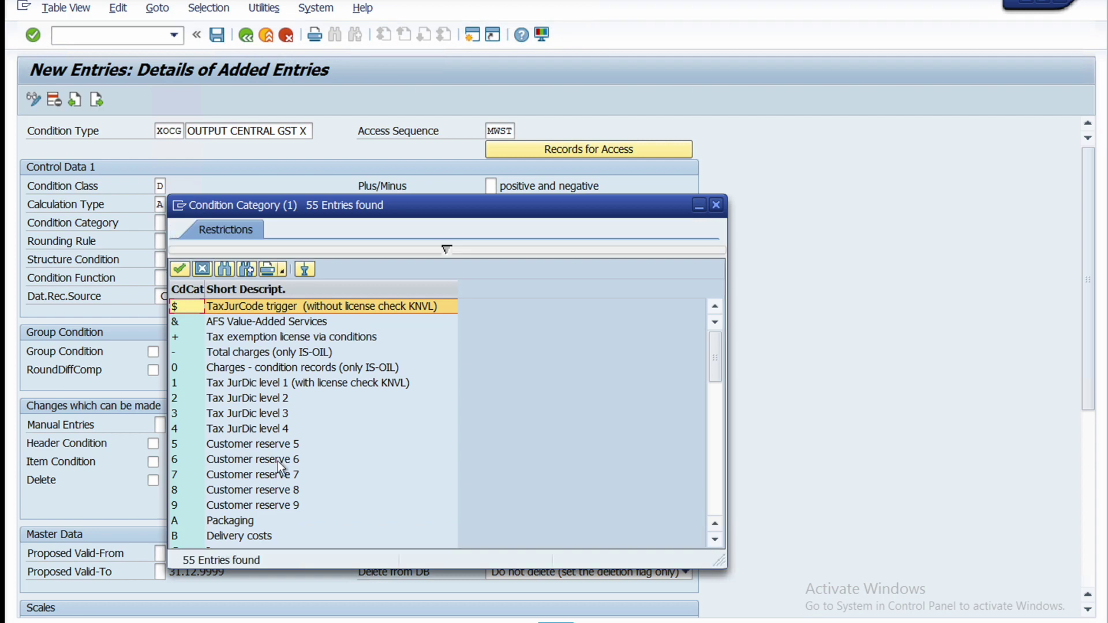
scroll(278, 462, down, 3)
click(216, 455)
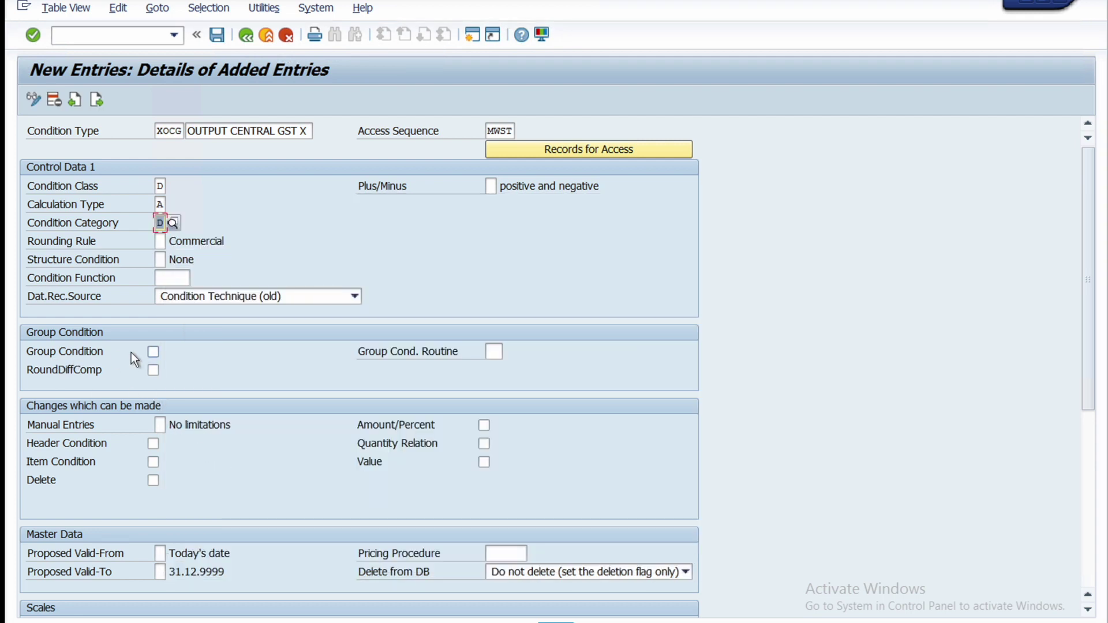
click(153, 352)
click(153, 462)
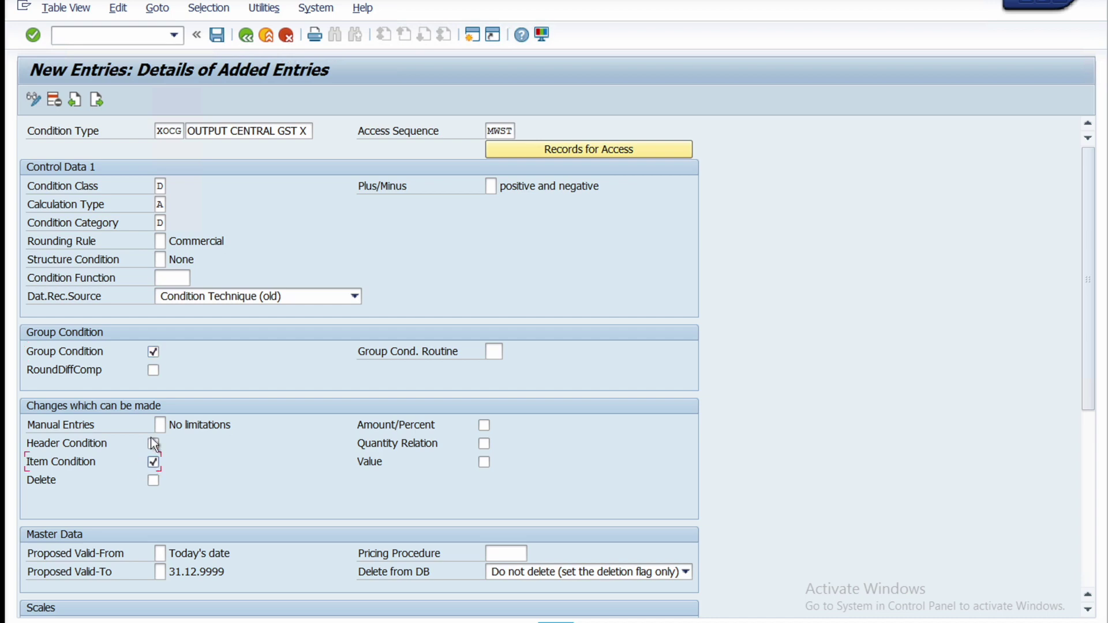
- Save XOCG under a customizing request, then select the XOCG row in the overview
click(217, 36)
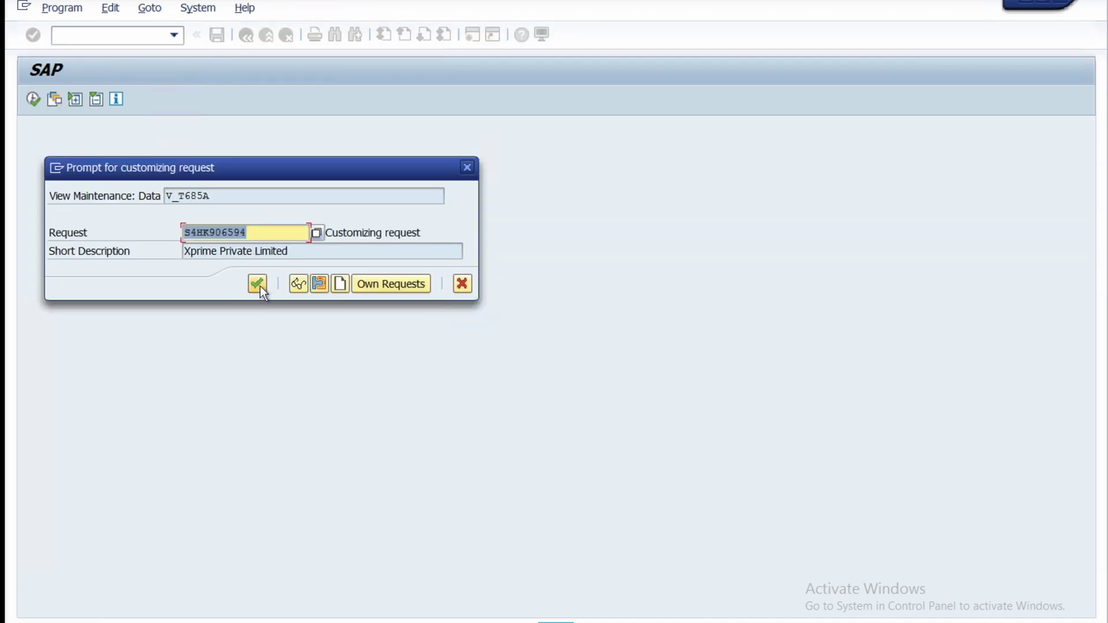
click(260, 286)
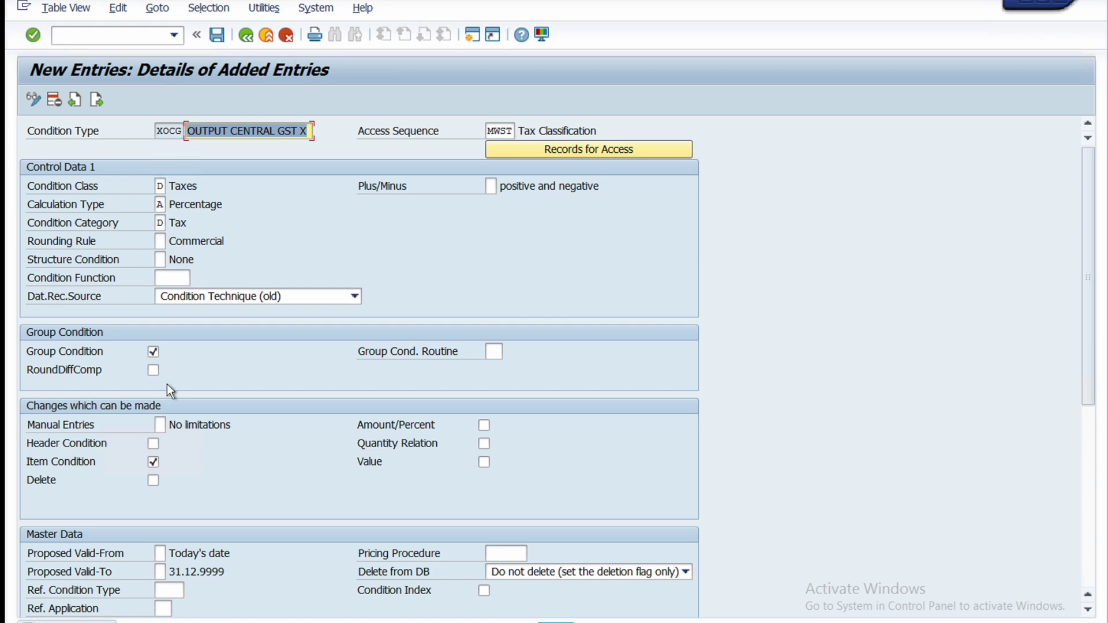
click(247, 35)
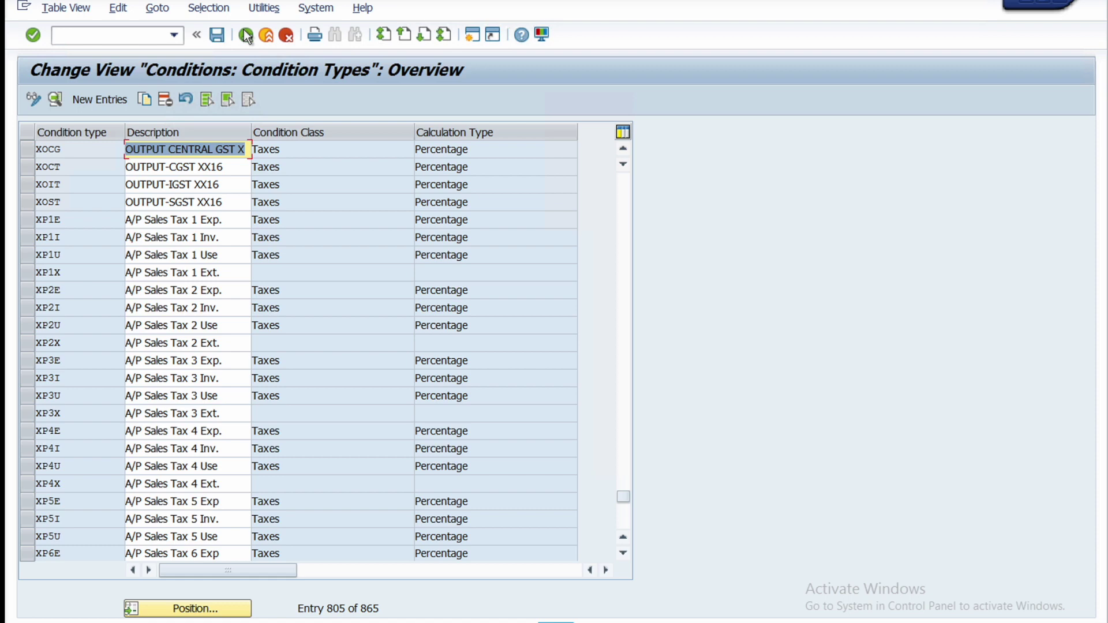
click(26, 151)
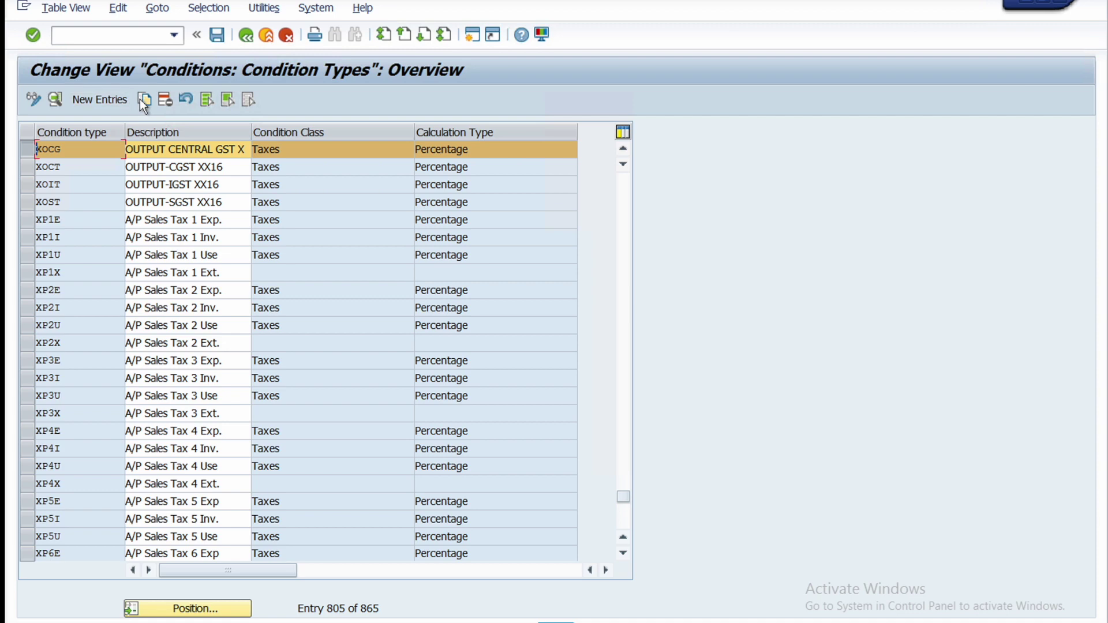
- Copy condition type XOCG and give the new entry the key XOSG from the Excel plan
click(27, 153)
click(27, 151)
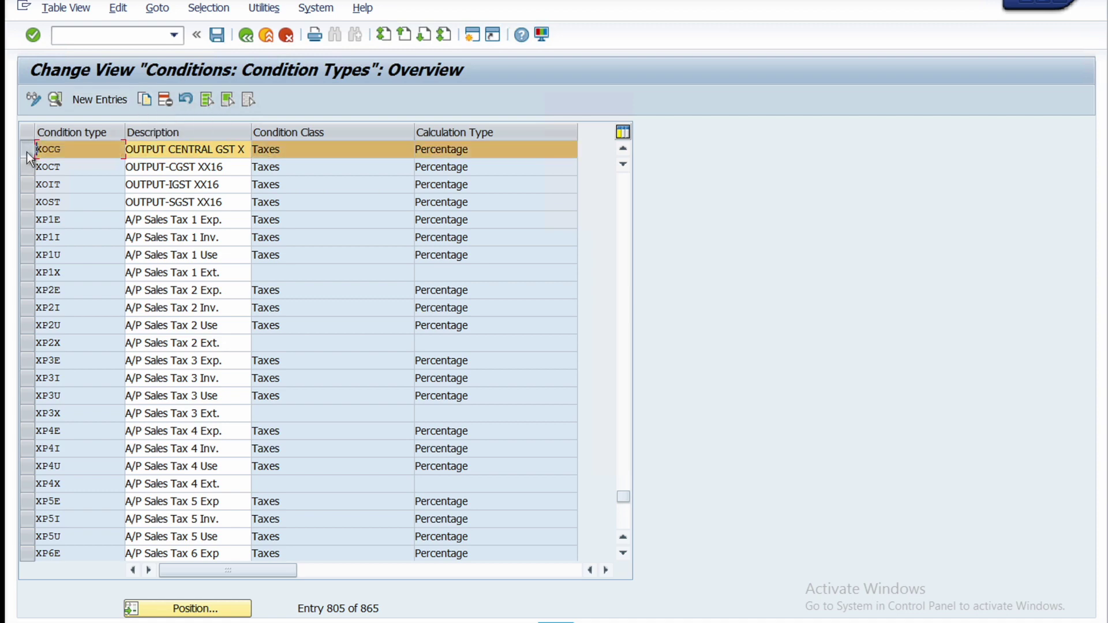
click(140, 100)
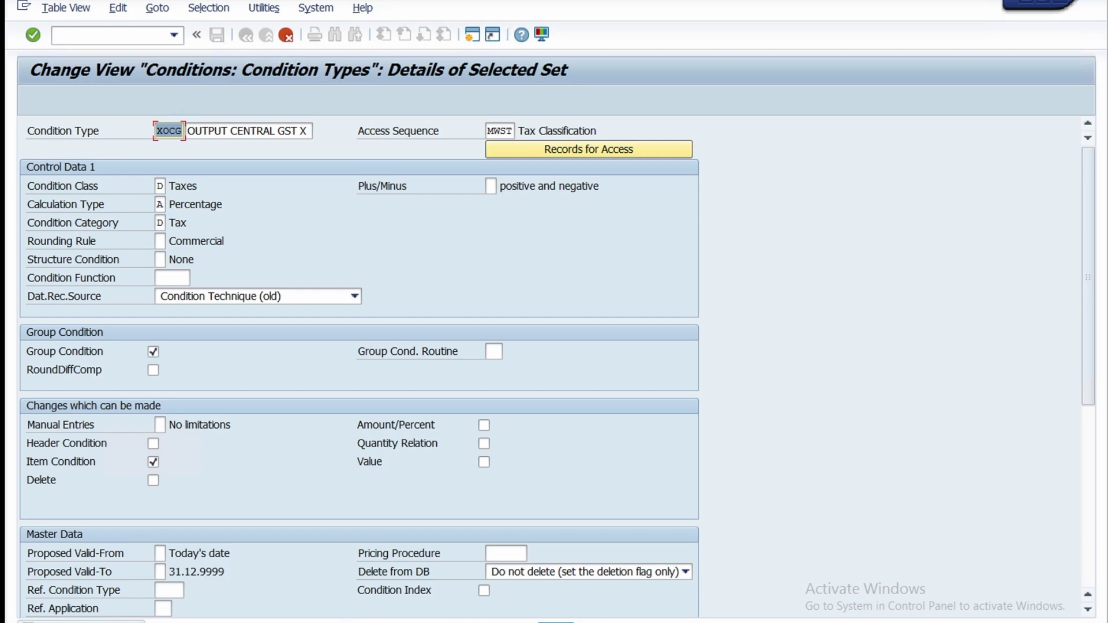
key(alt+Tab)
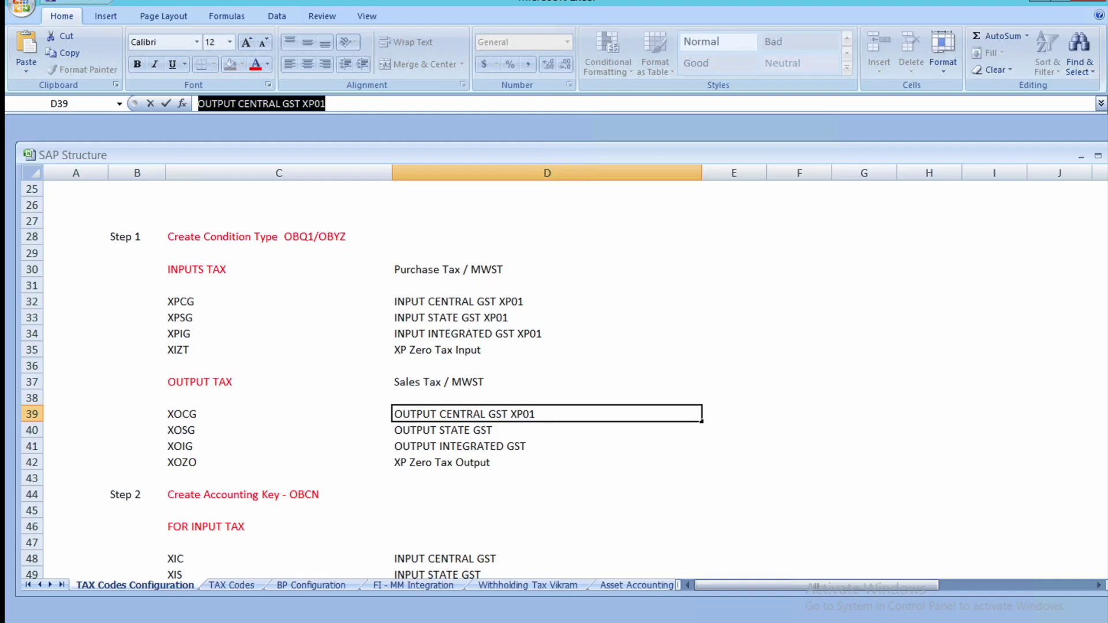
click(194, 427)
drag(224, 104, 182, 105)
key(ctrl+c)
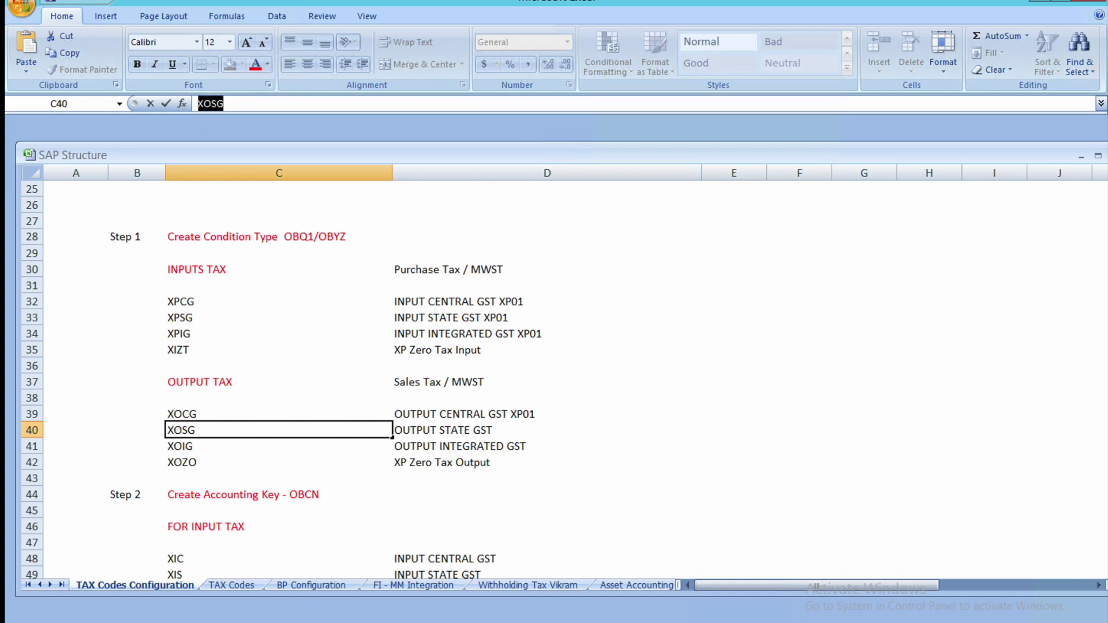
click(326, 569)
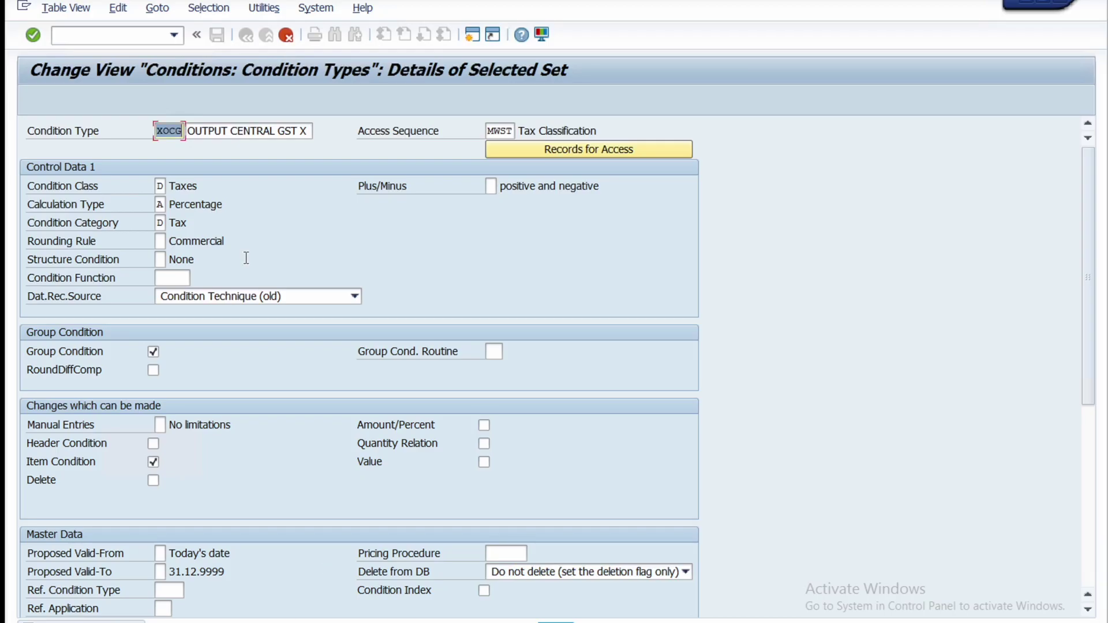
key(ctrl+v)
- Replace the description with OUTPUT STATE GST and confirm the XOSG entry
key(alt+Tab)
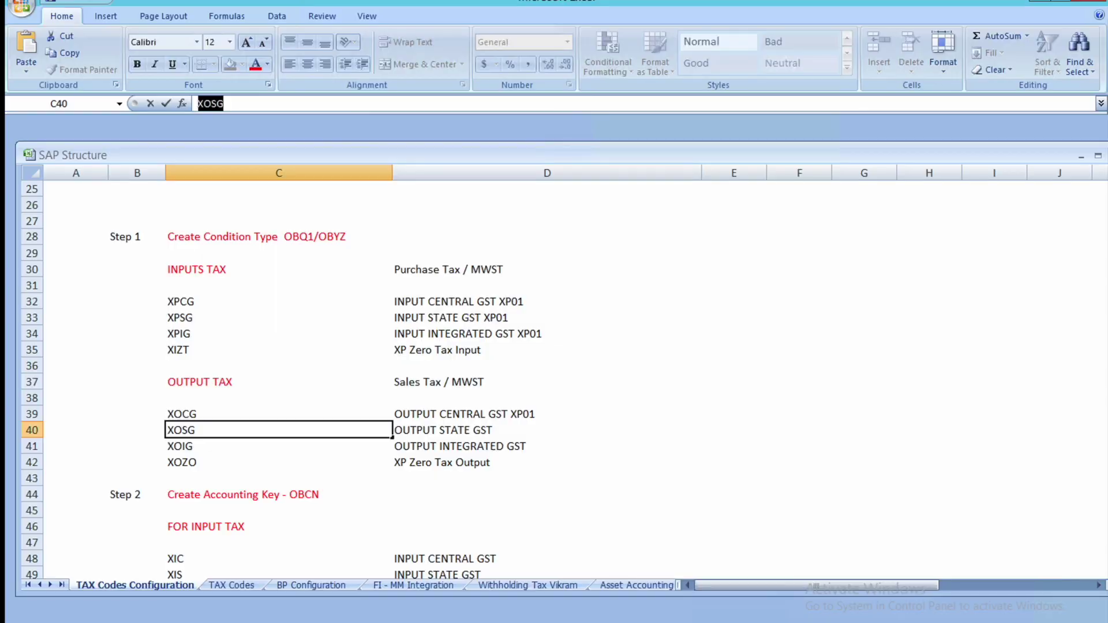
click(407, 432)
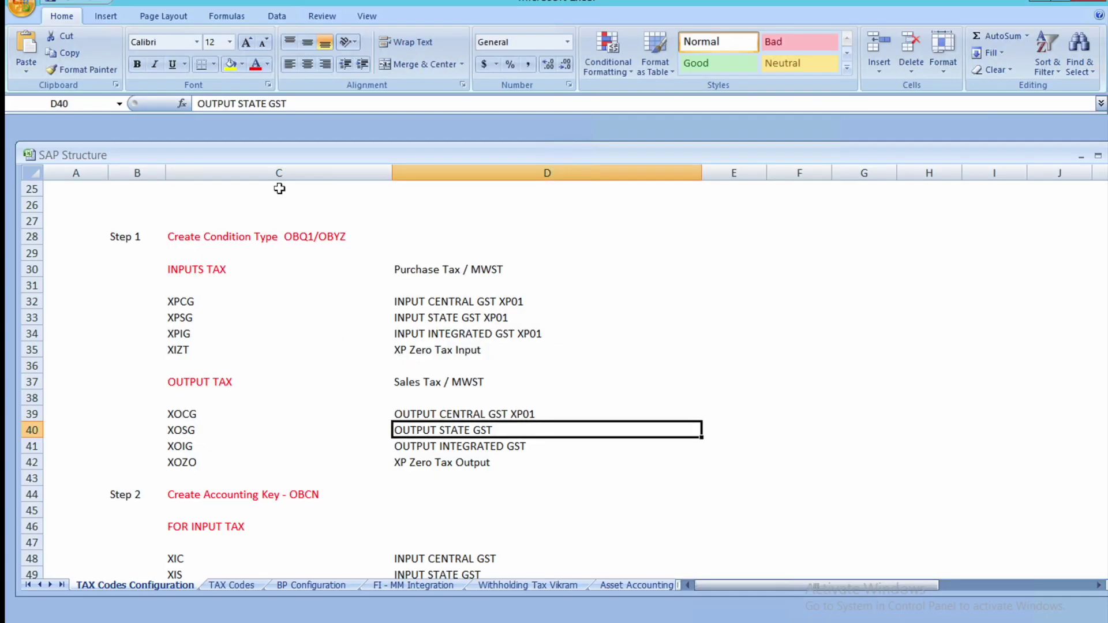
drag(288, 103, 195, 104)
key(ctrl+c)
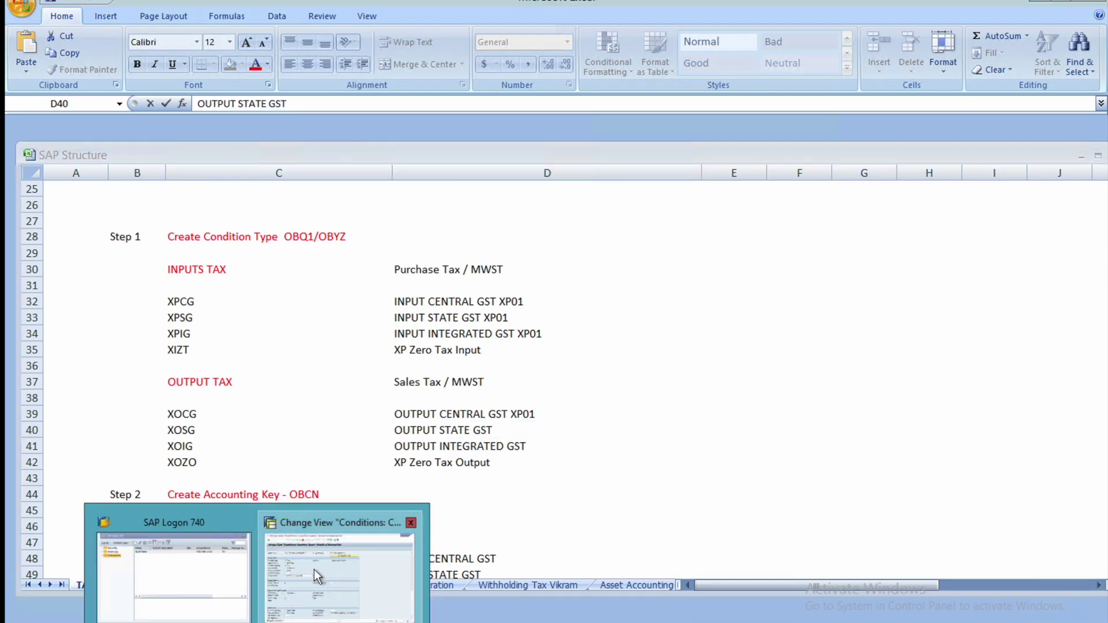
click(314, 569)
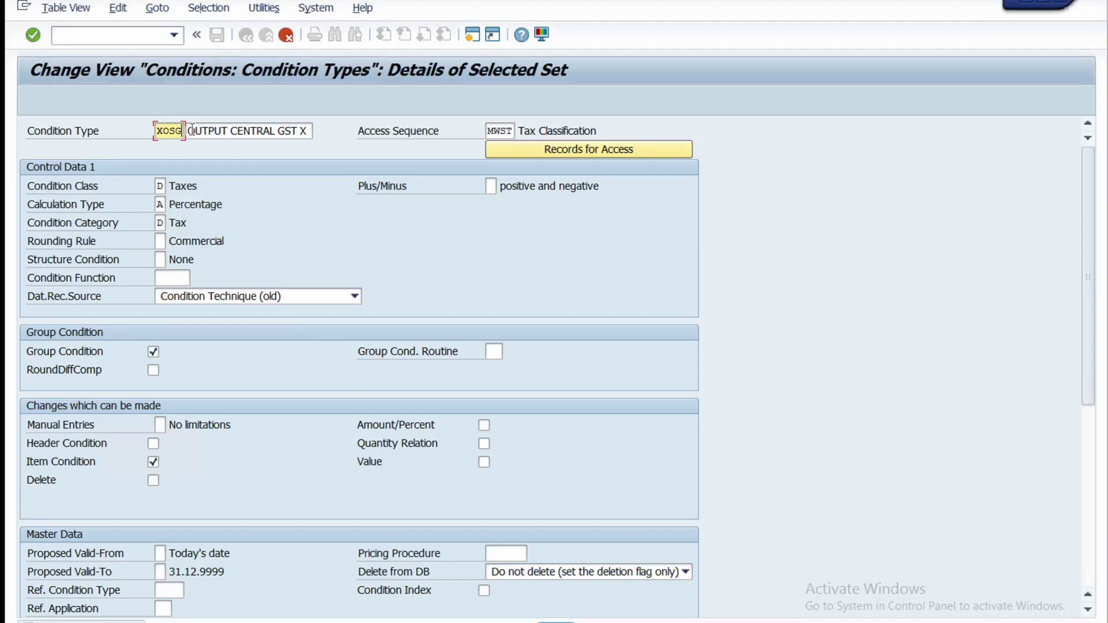
drag(188, 131, 329, 137)
key(ctrl+v)
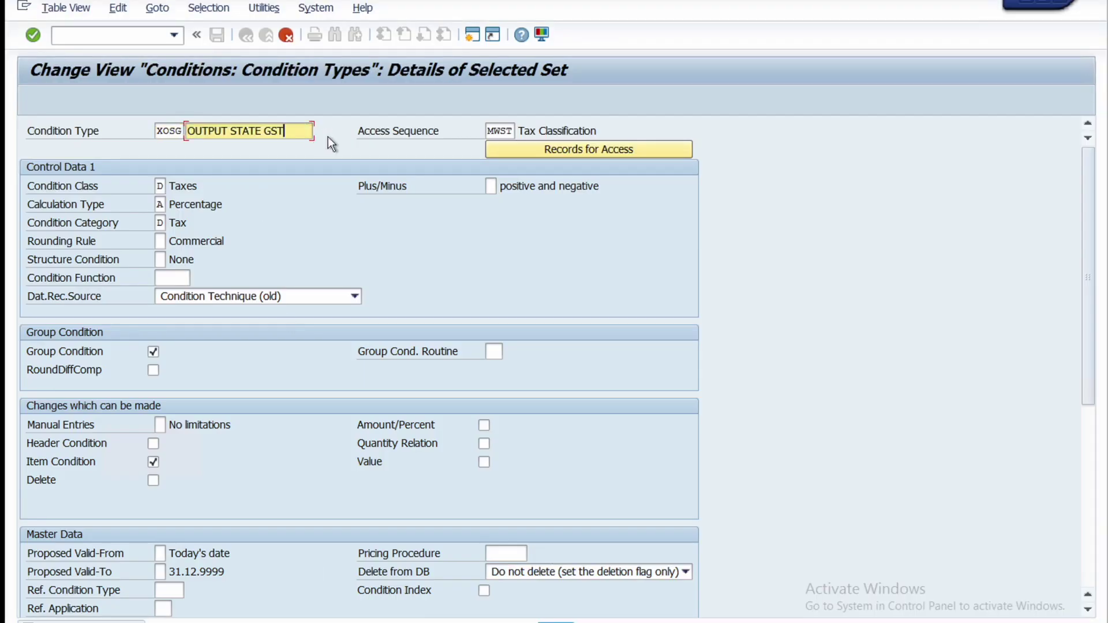
key(F3)
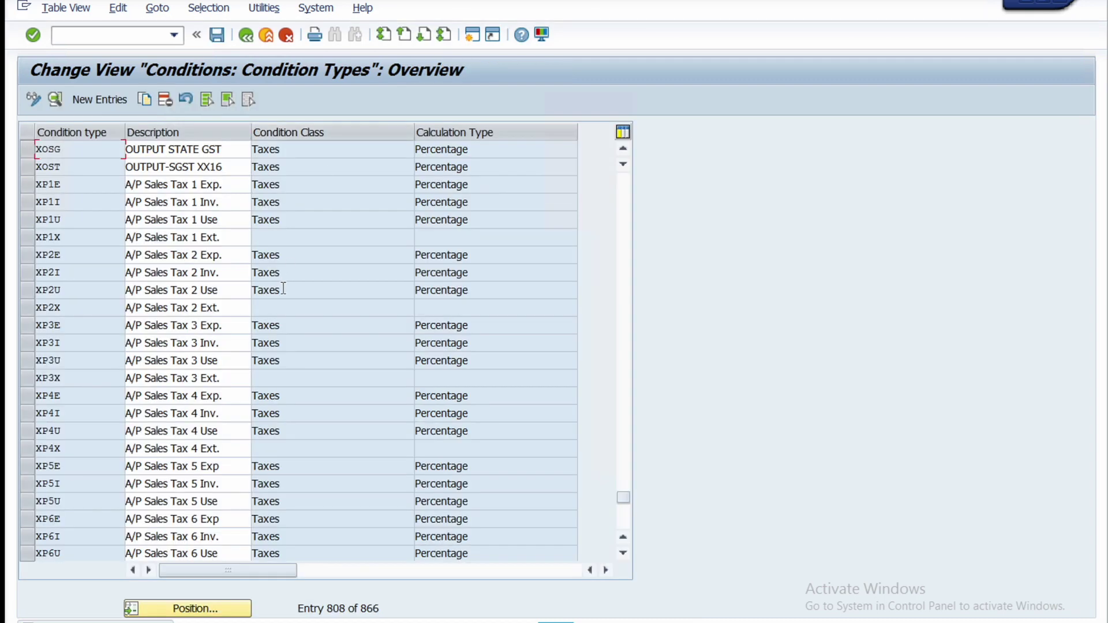
- Save XOSG, then copy it as a new condition type keyed XOIG
click(217, 38)
click(26, 149)
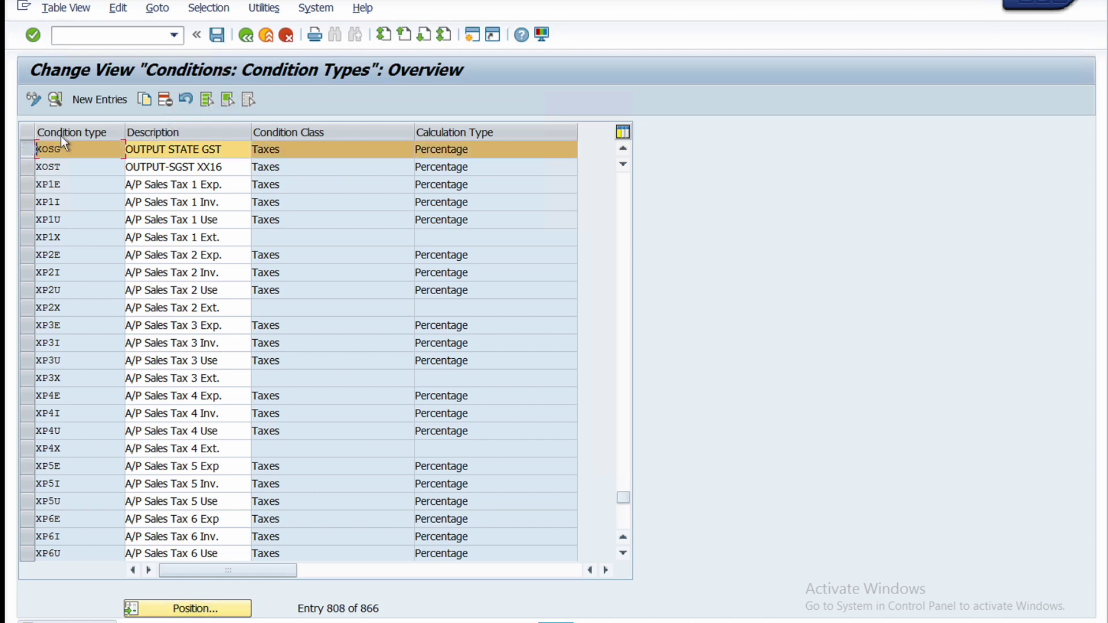
click(145, 100)
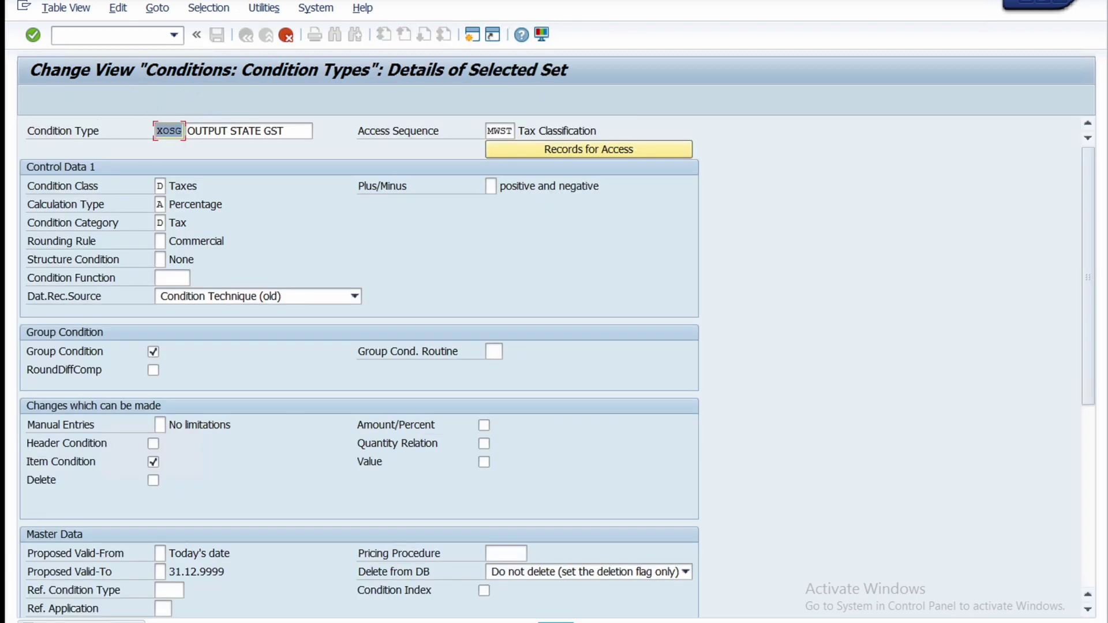
key(alt+Tab)
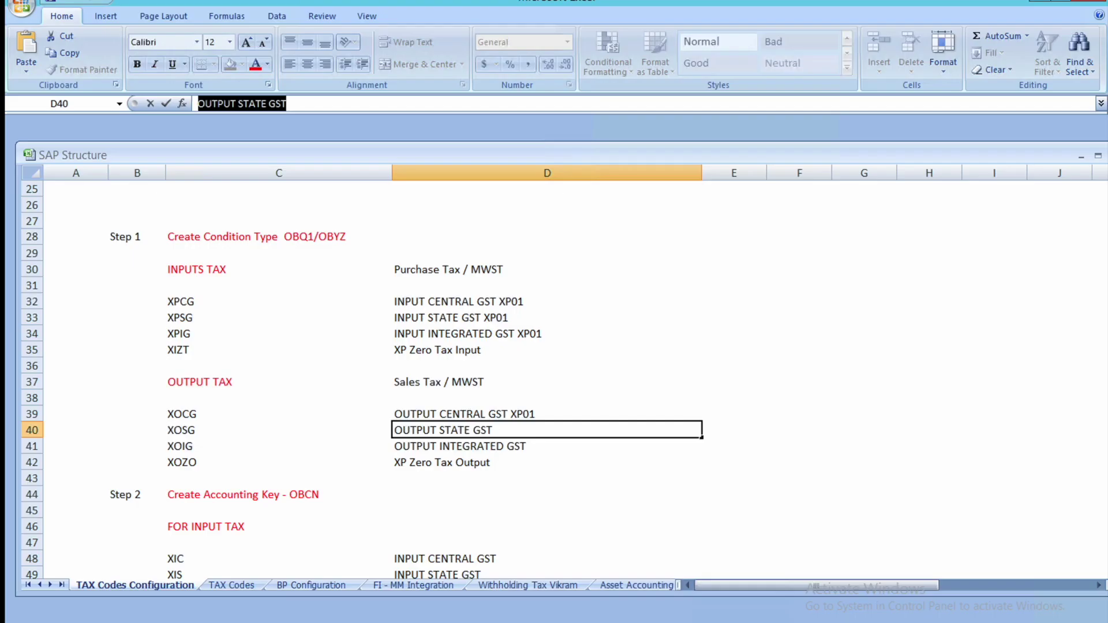
click(212, 445)
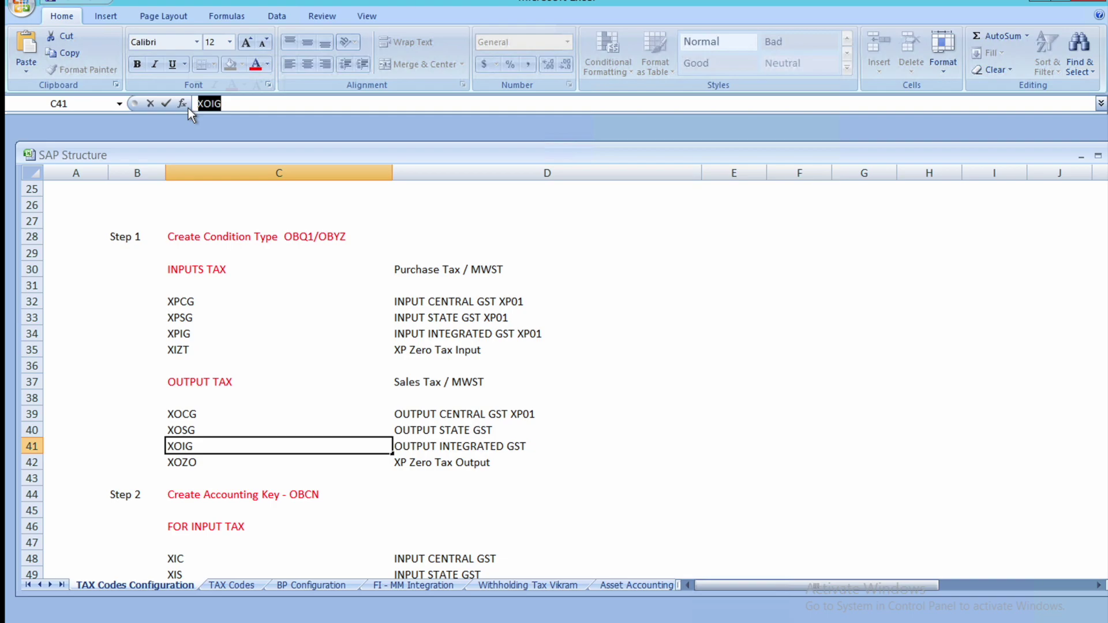
click(272, 620)
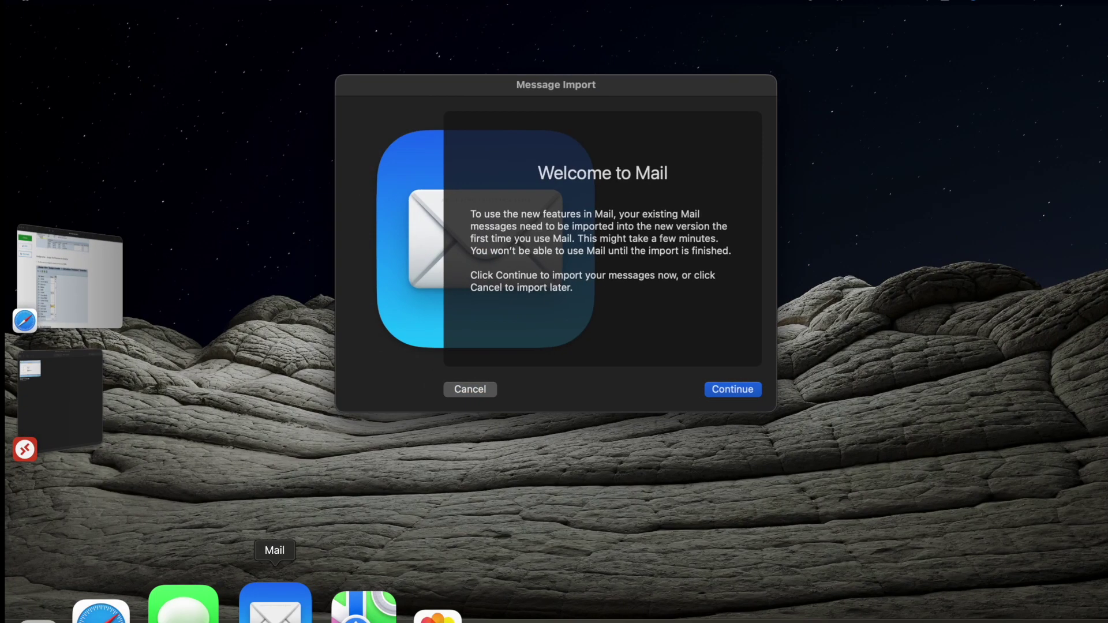
click(51, 395)
double_click(438, 105)
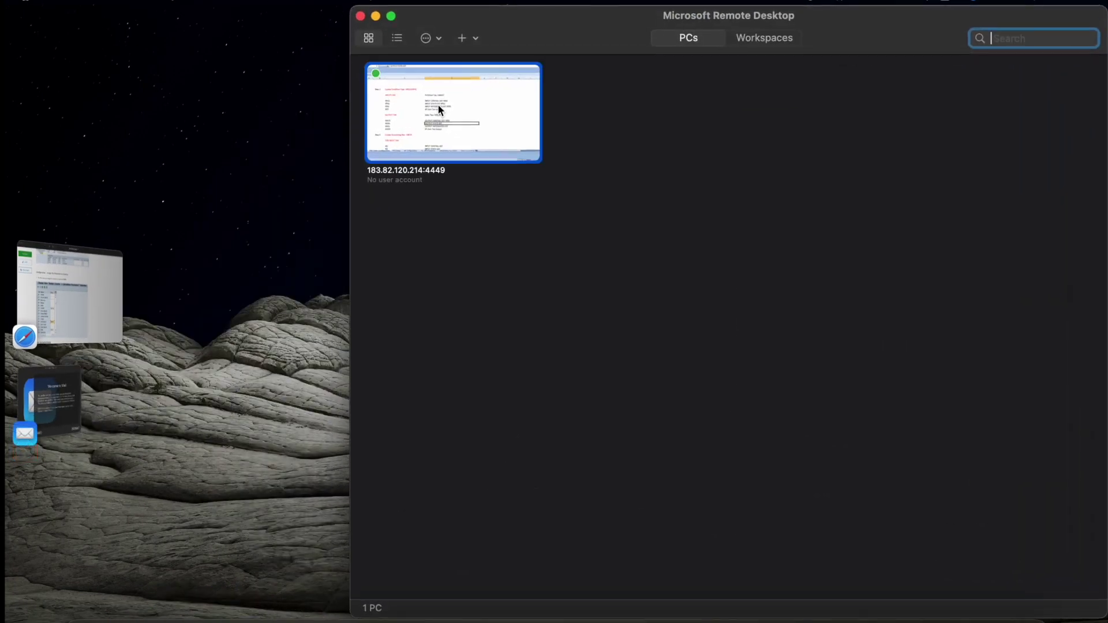
click(332, 583)
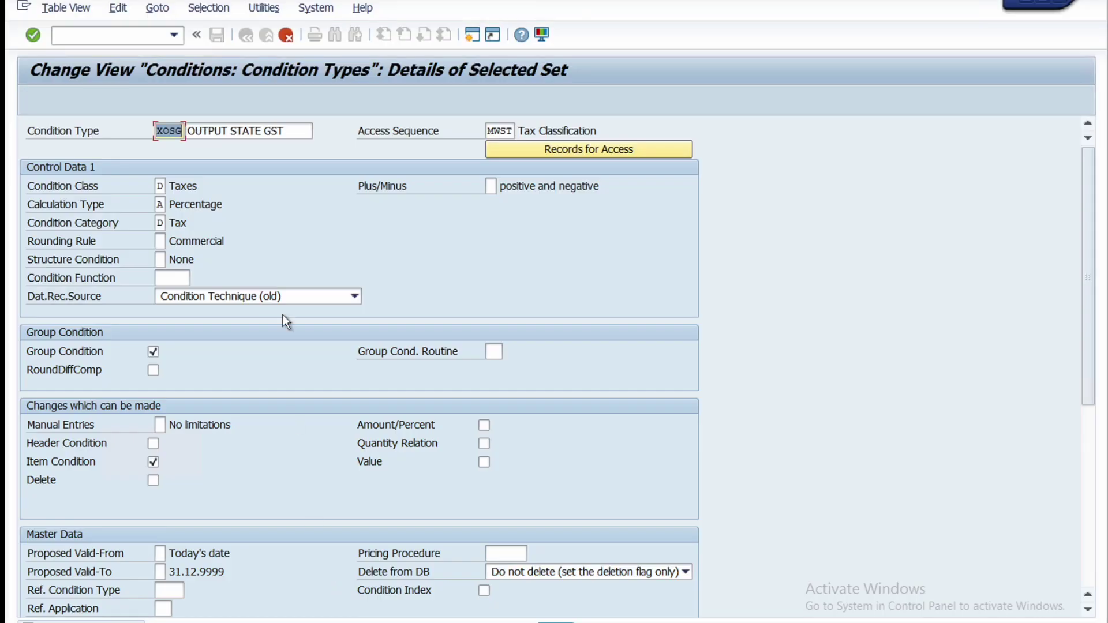
text(XOIG)
- Change the XOIG description to OUTPUT INTEGRATED GST and confirm the entry
key(alt+Tab)
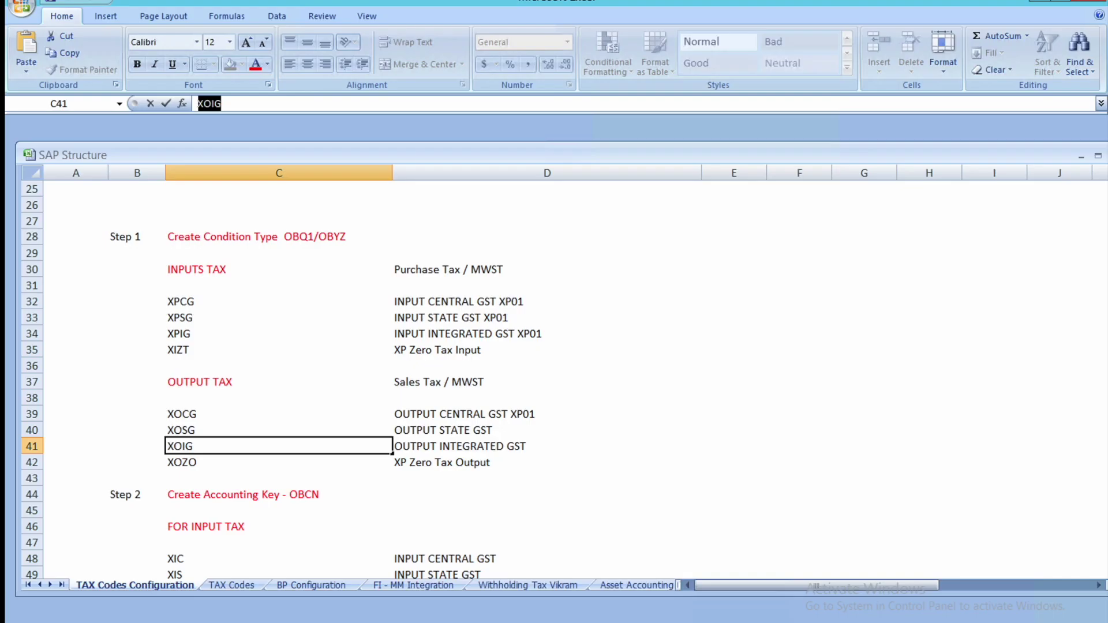
click(437, 446)
drag(317, 104, 191, 106)
key(ctrl+c)
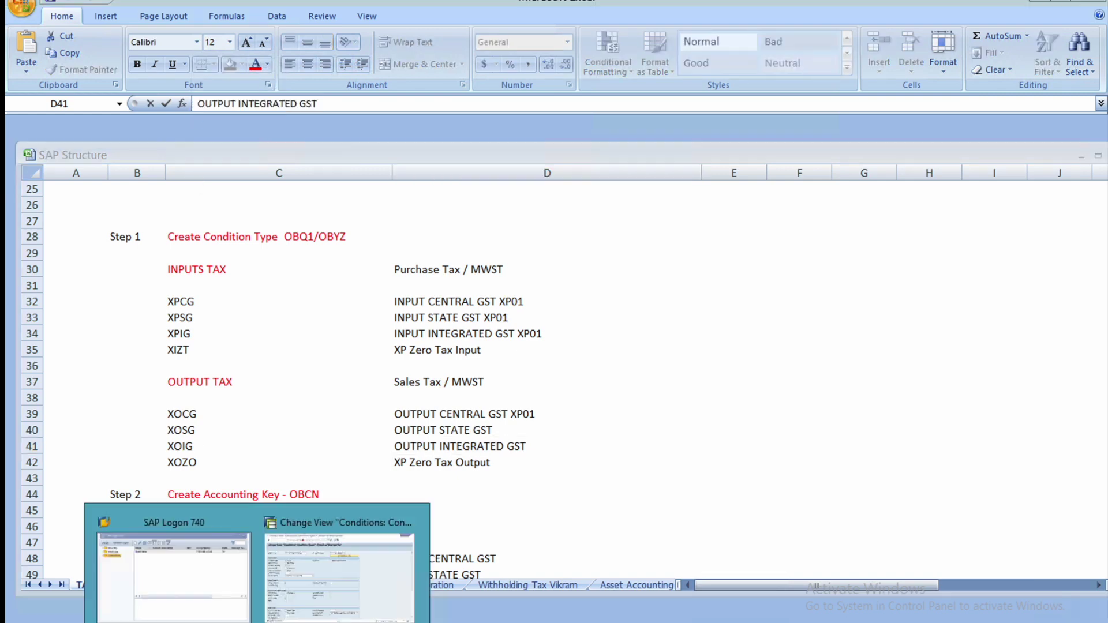
click(320, 560)
drag(293, 136, 186, 128)
key(ctrl+v)
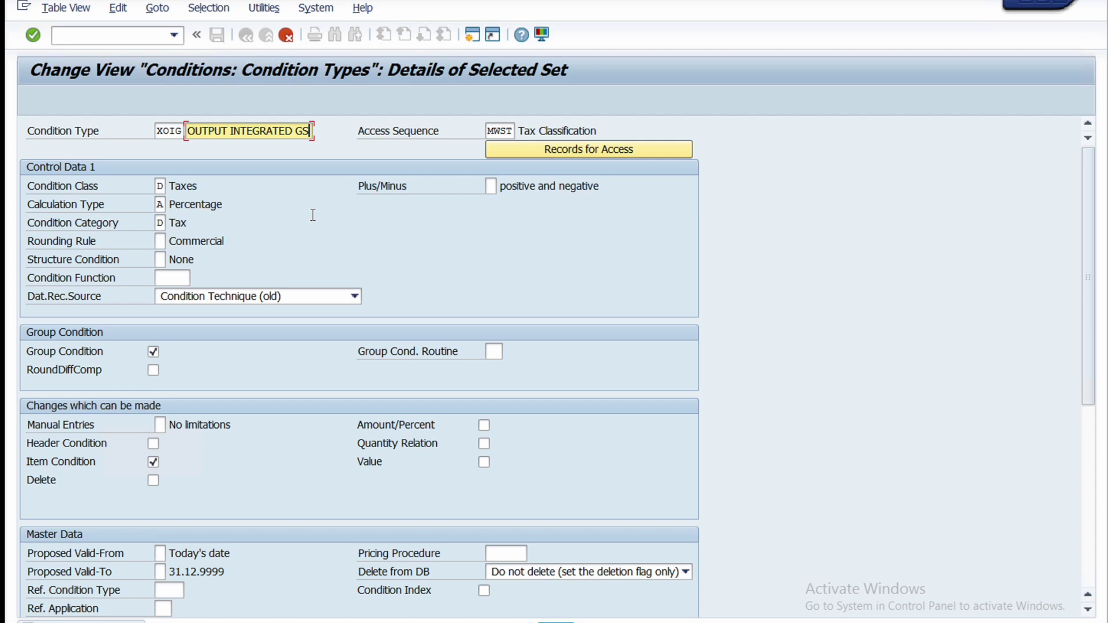
key(F3)
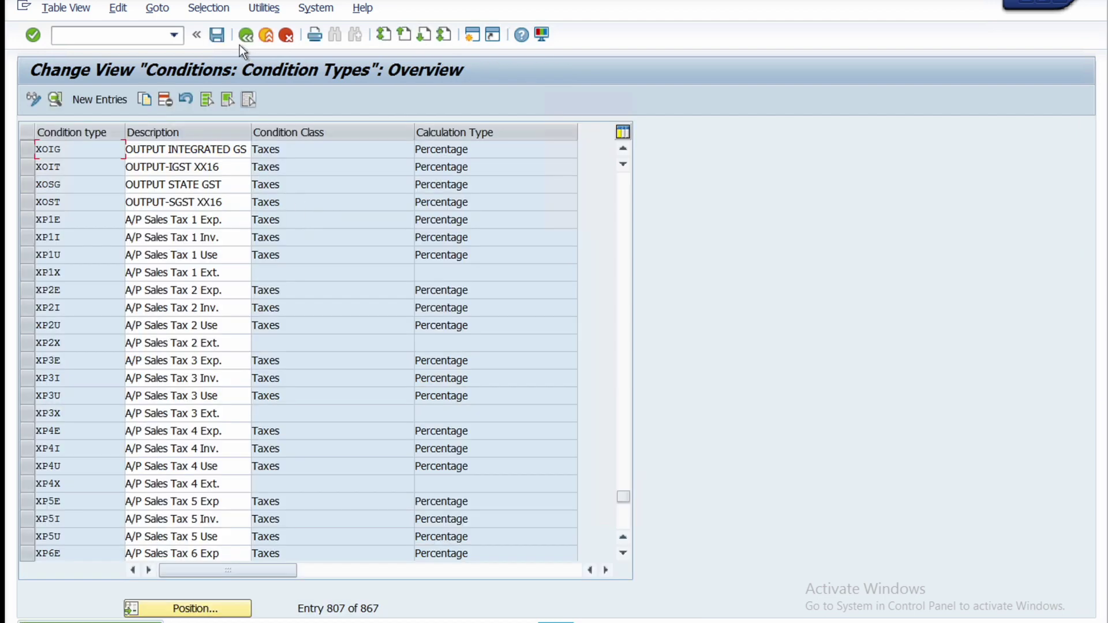
- Save the XOIG condition type and return to the Excel plan
click(218, 36)
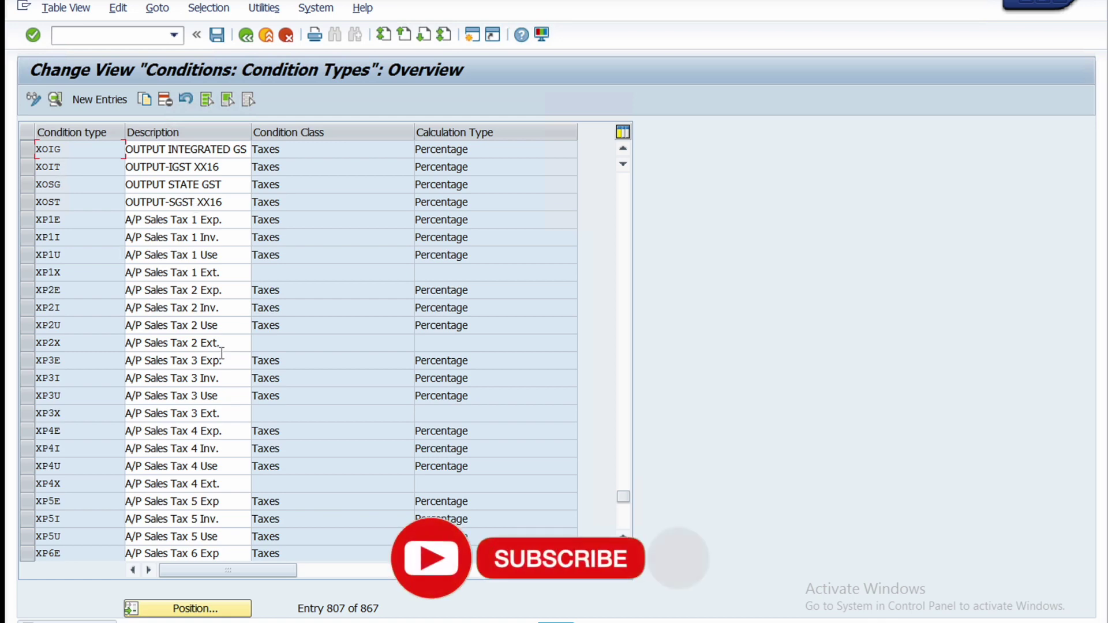
key(alt+Tab)
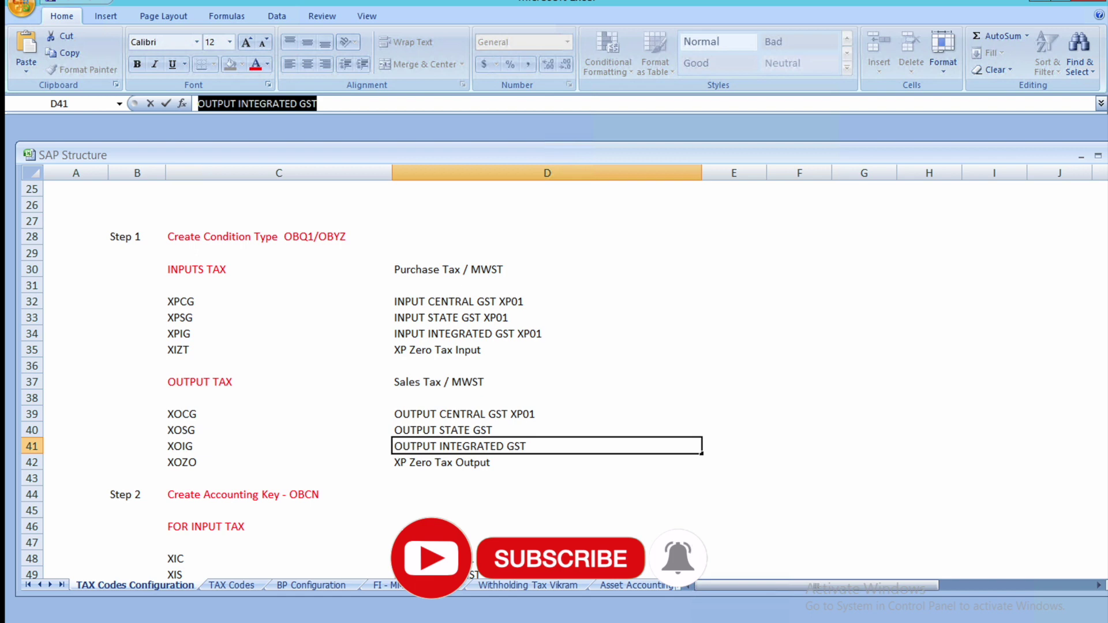
- Copy condition type XOIG and enter XOZO as the new key
click(187, 463)
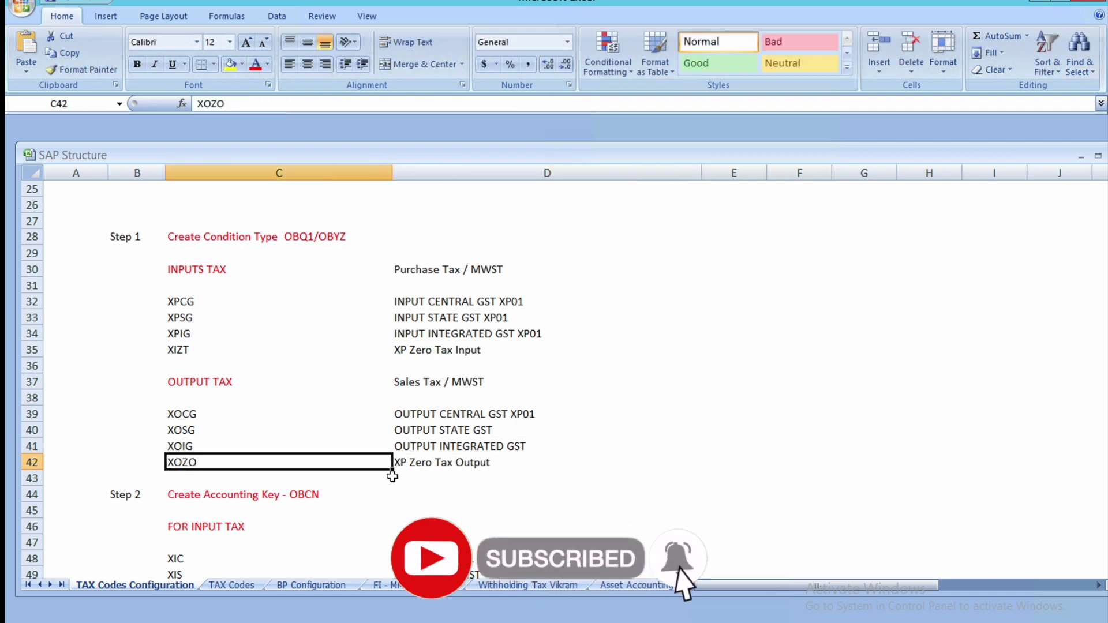
click(256, 622)
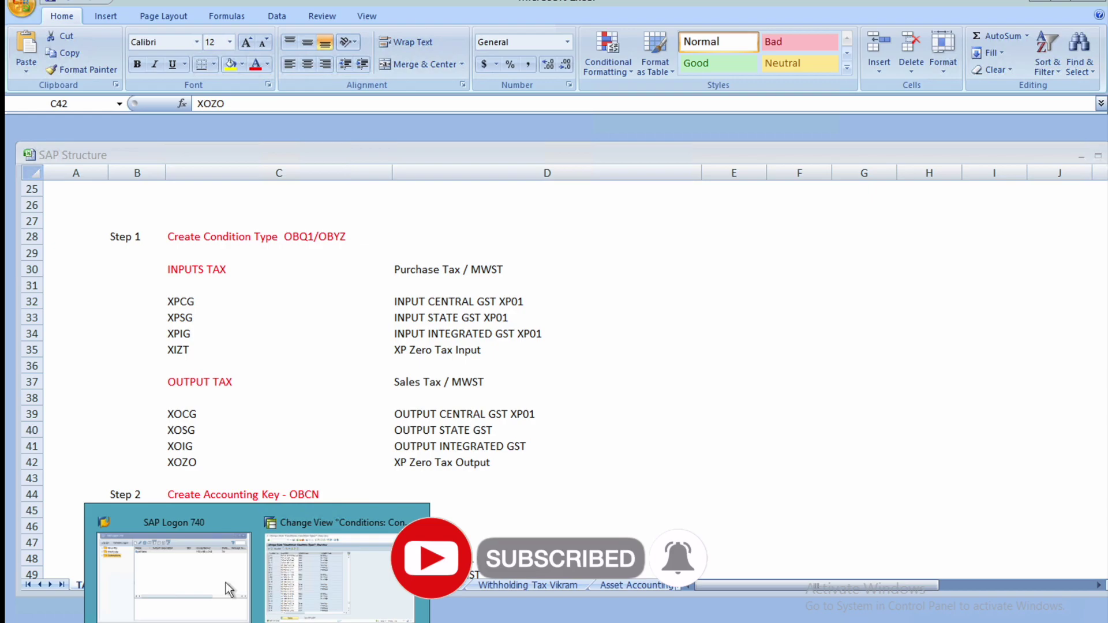
click(314, 587)
click(28, 151)
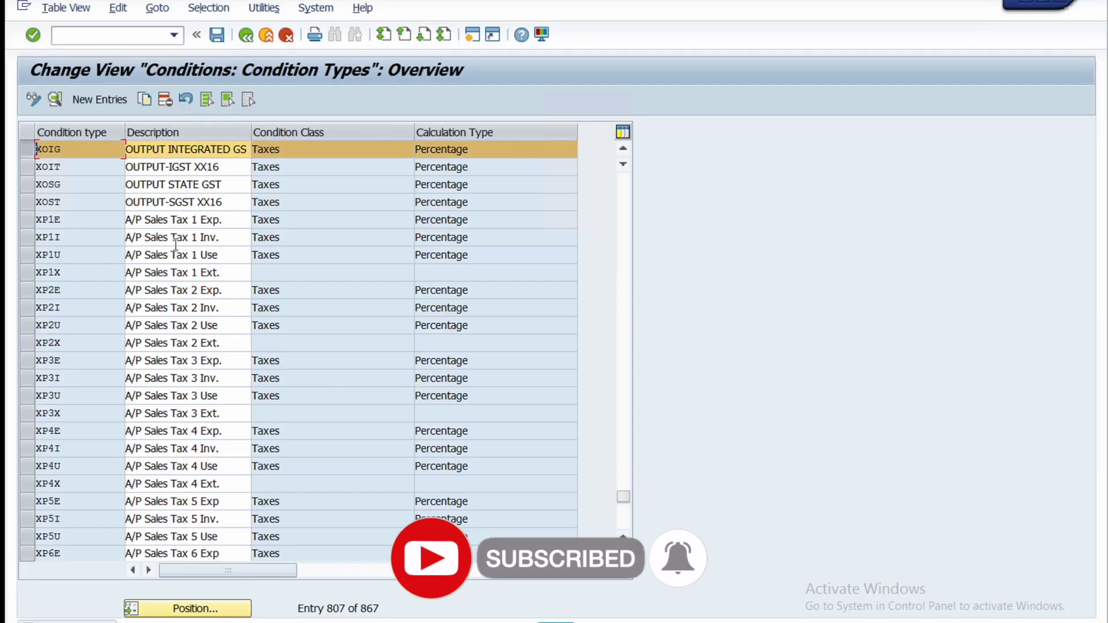
click(144, 99)
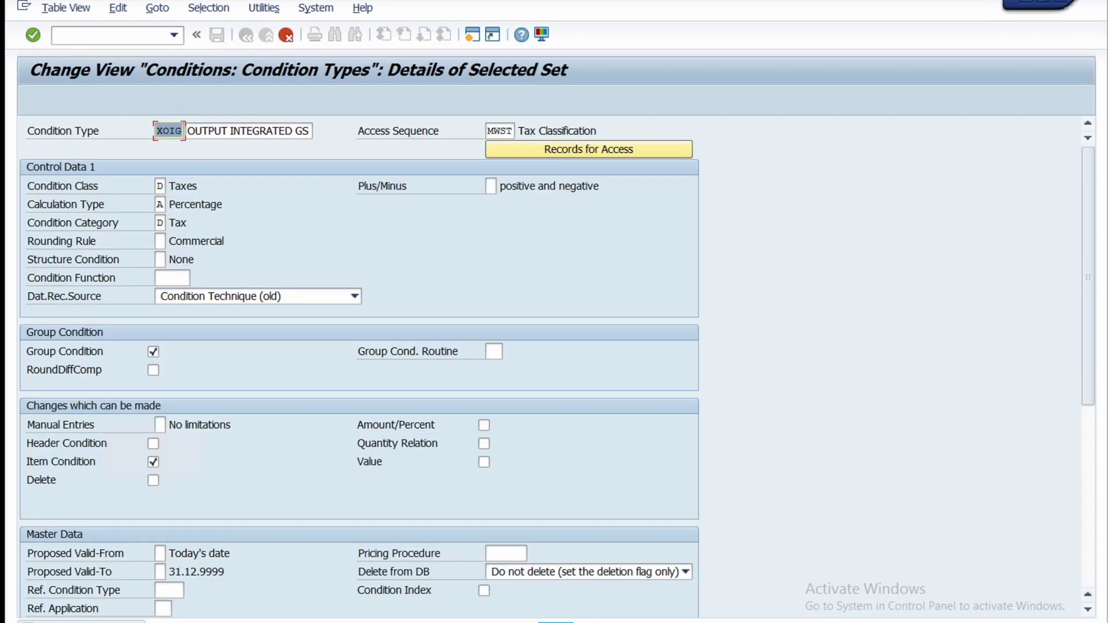
key(alt+Tab)
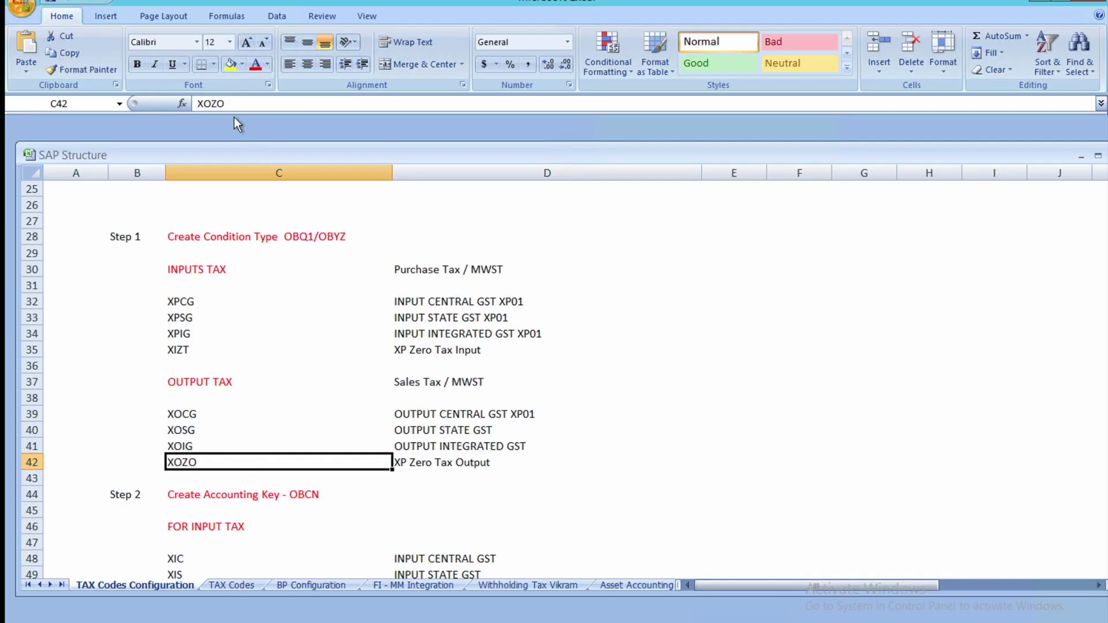
drag(234, 101, 182, 105)
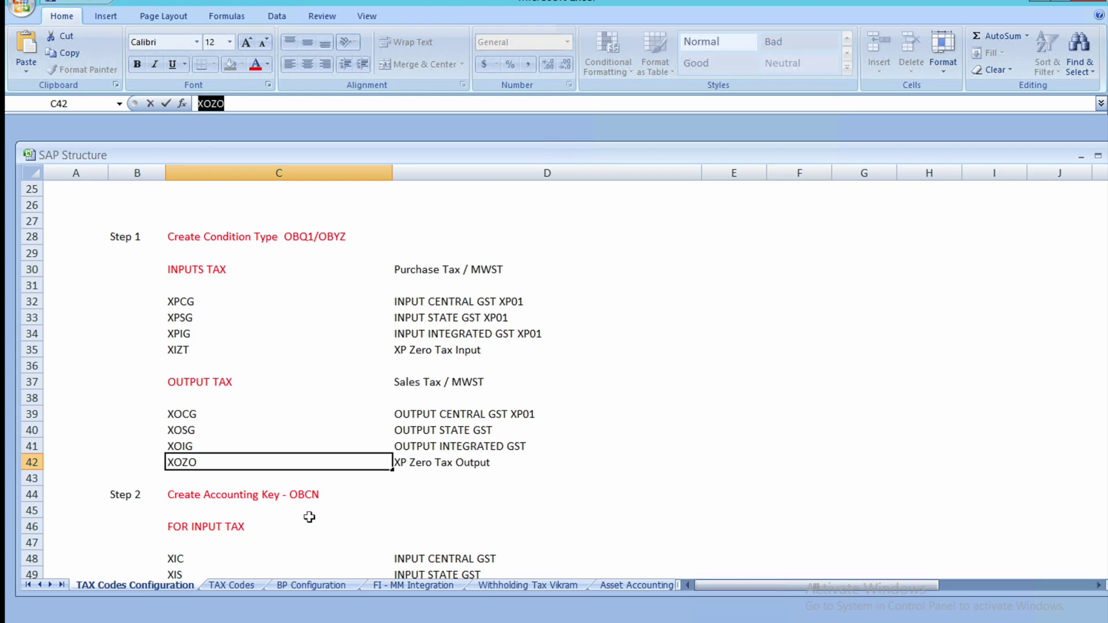
click(338, 615)
click(324, 607)
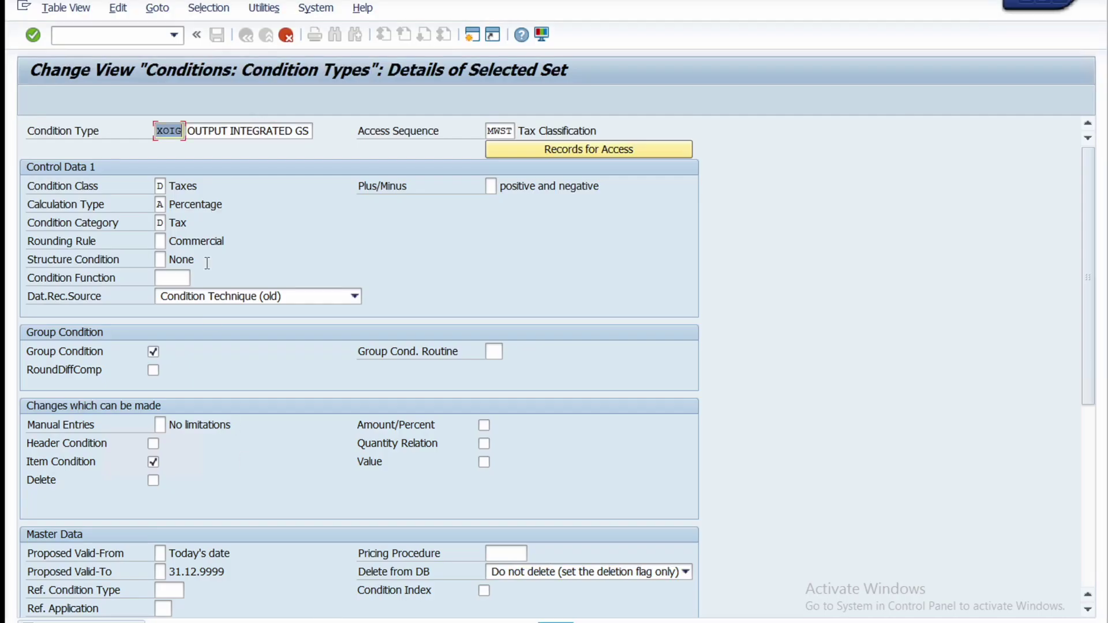
text(XOZO)
- Set the XOZO description to 'XP Zero Tax Output', confirm and save it
key(alt+Tab)
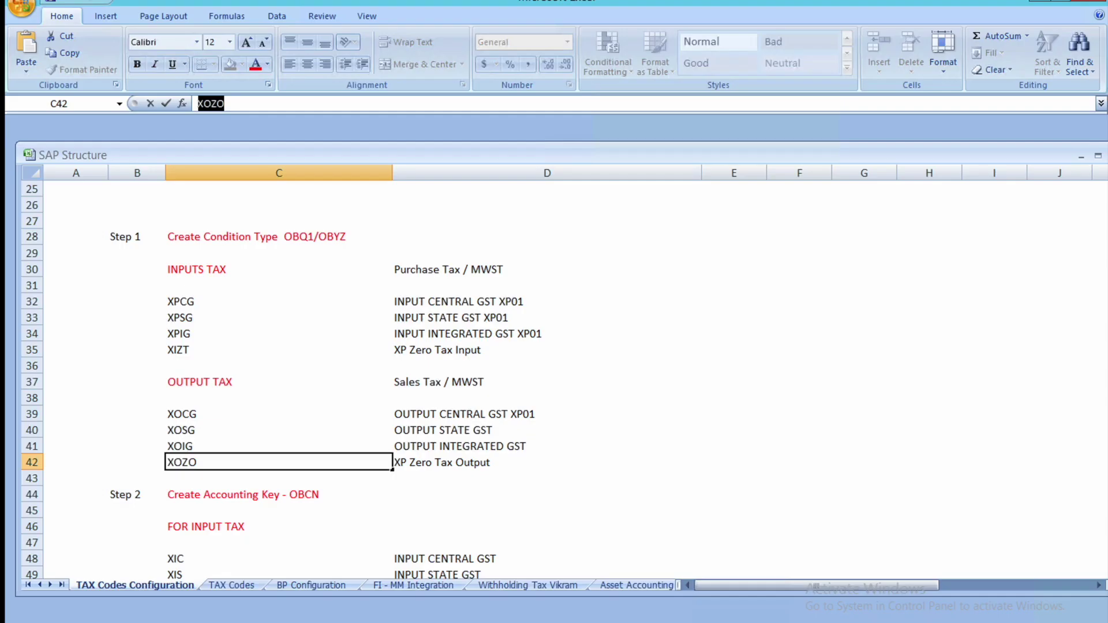
click(421, 462)
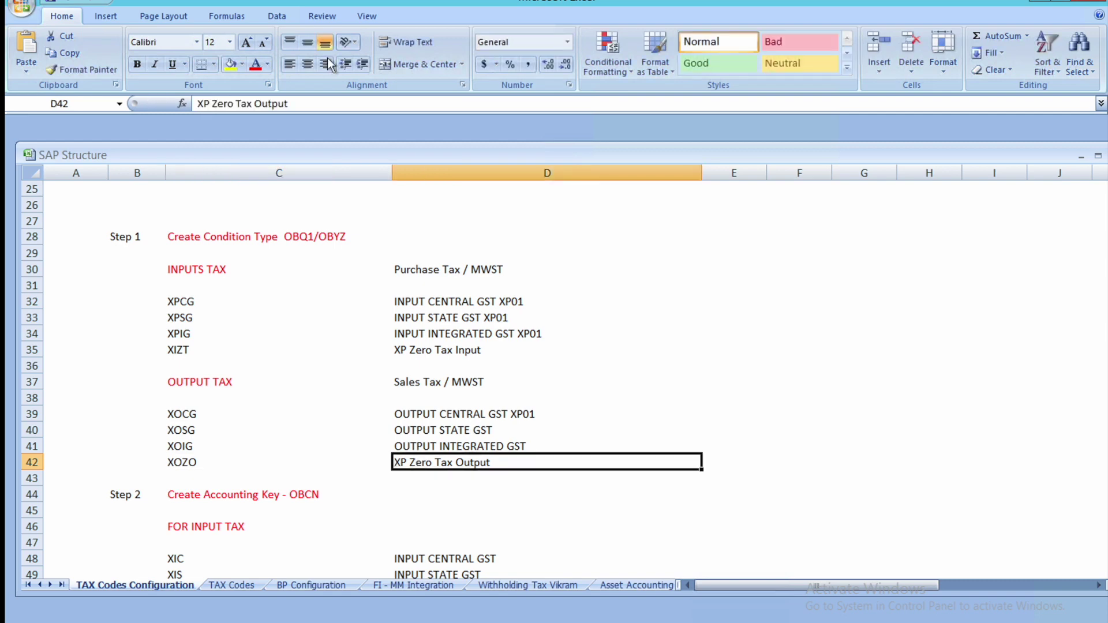
drag(291, 104, 178, 99)
key(ctrl+c)
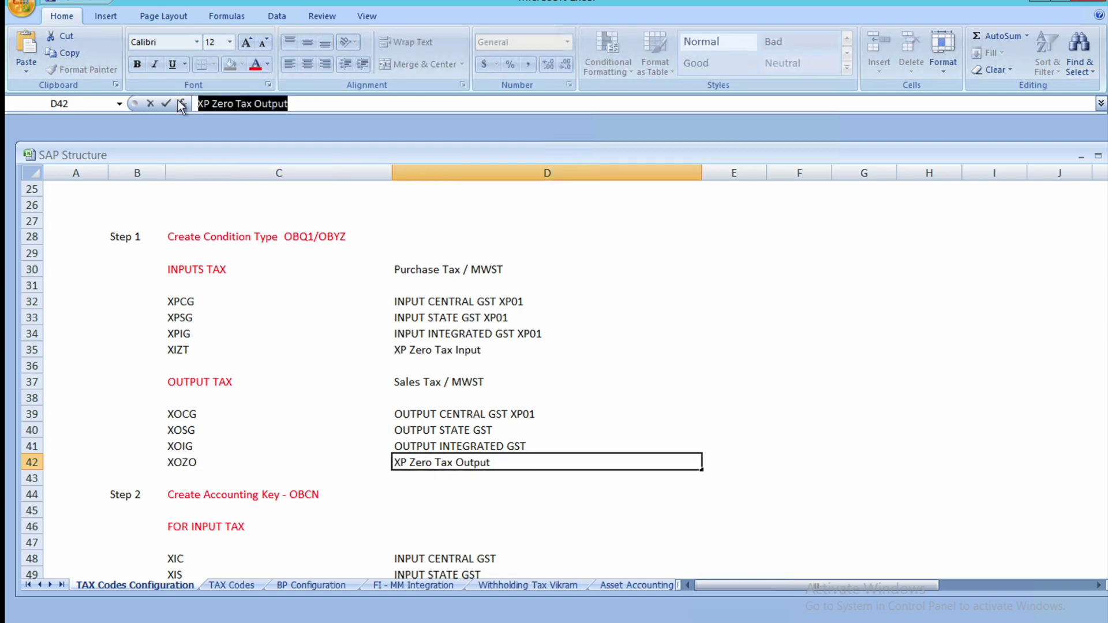
click(302, 598)
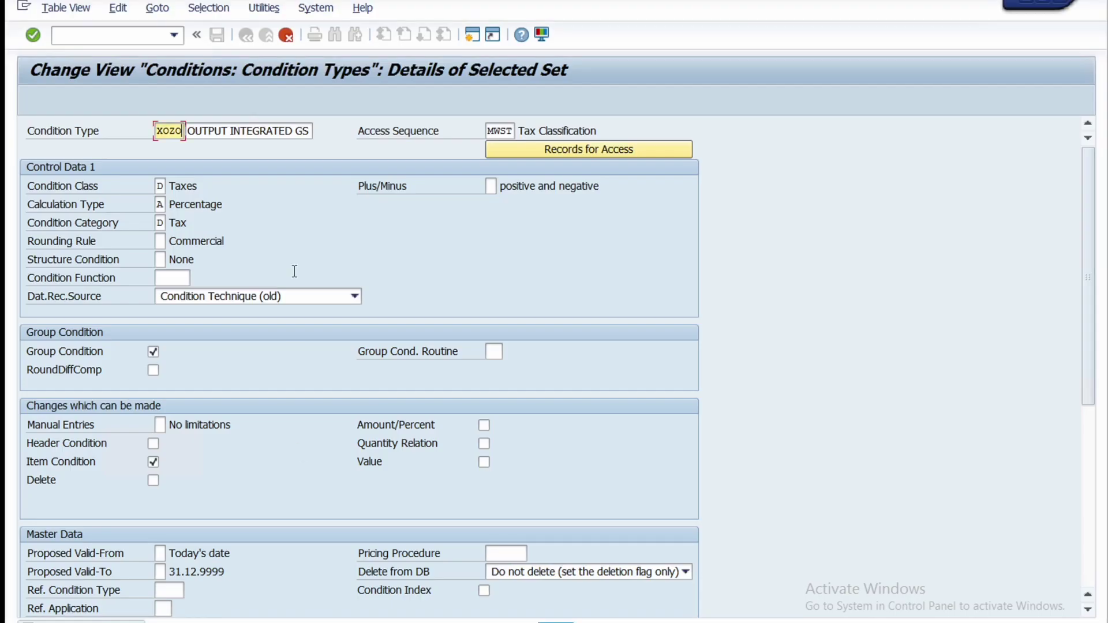
drag(192, 130, 344, 137)
key(ctrl+v)
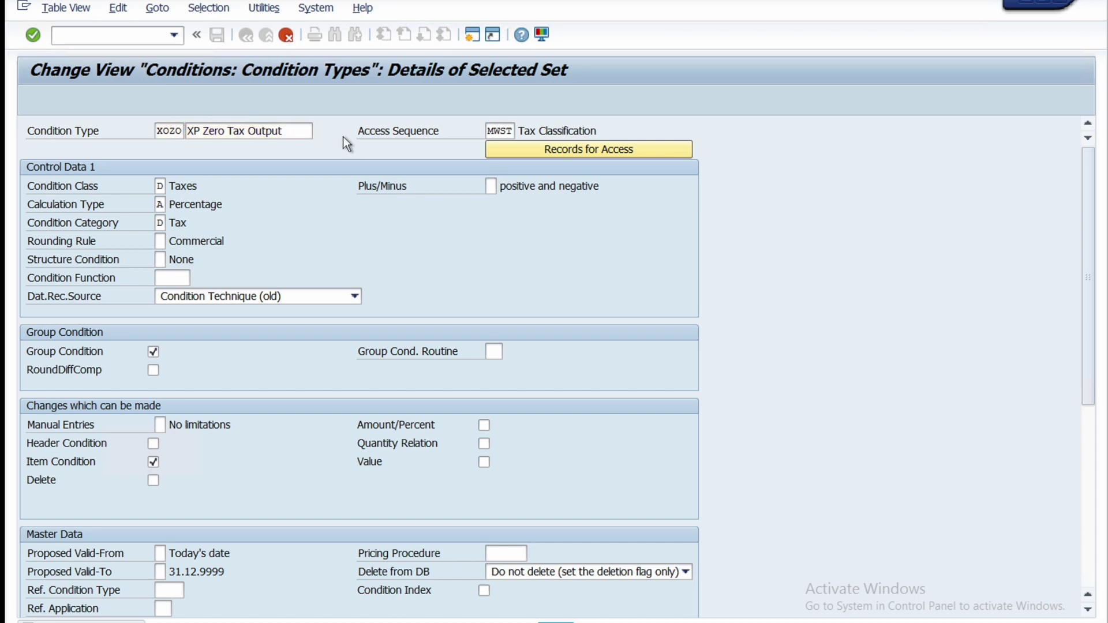
key(F3)
click(218, 35)
- Review the Excel plan's Step 1 input and output tax code lists
key(alt+Tab)
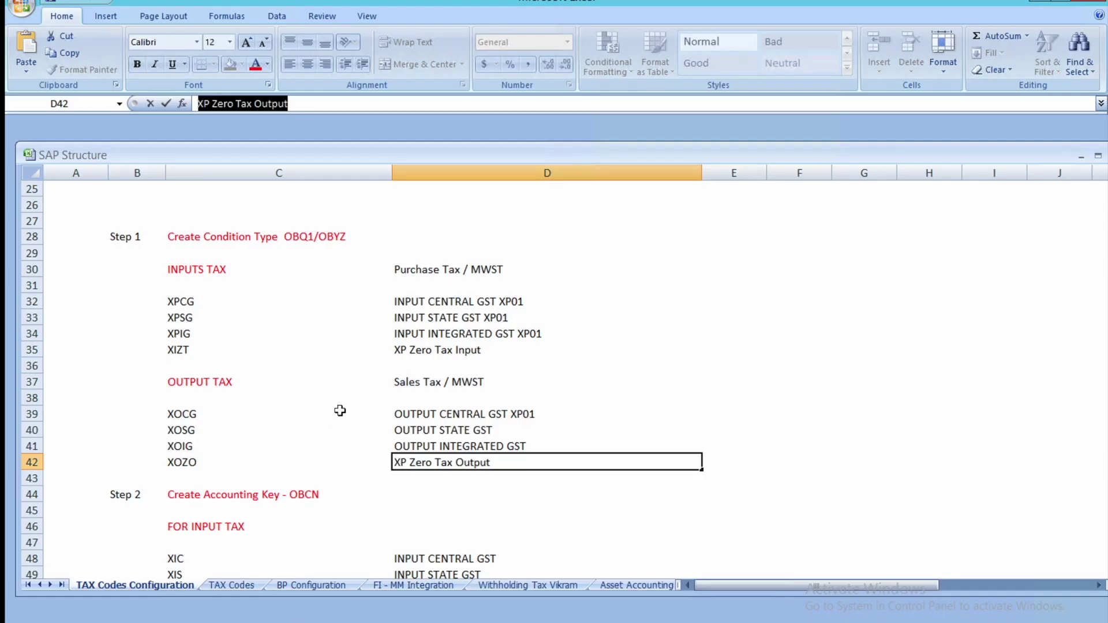
click(339, 411)
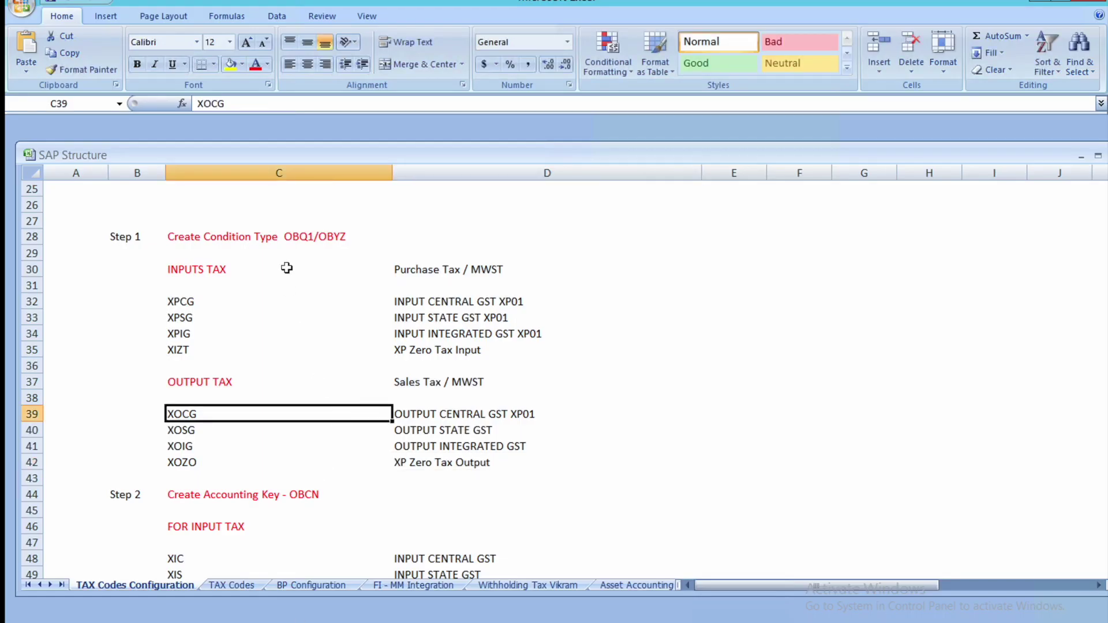
click(252, 243)
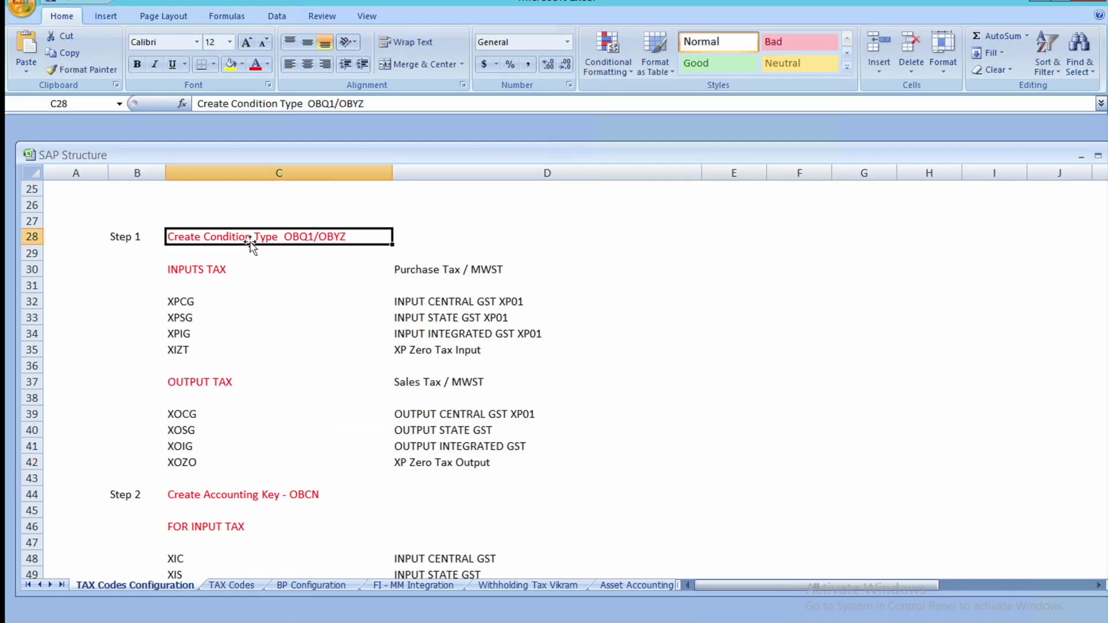
click(213, 272)
click(209, 382)
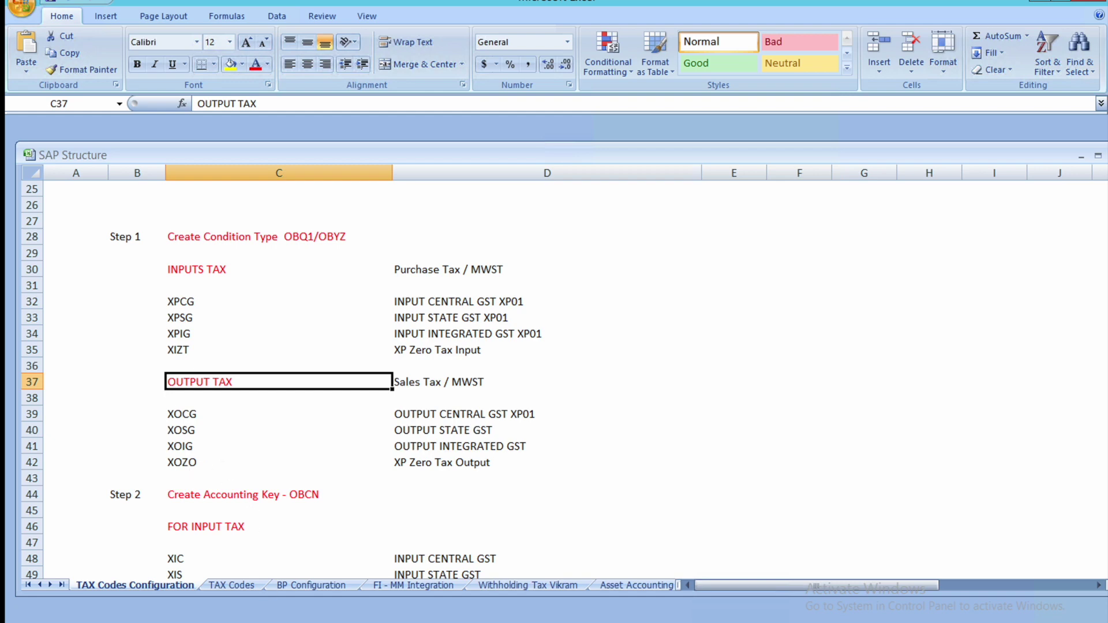
mouse_move(284, 618)
click(292, 569)
click(191, 611)
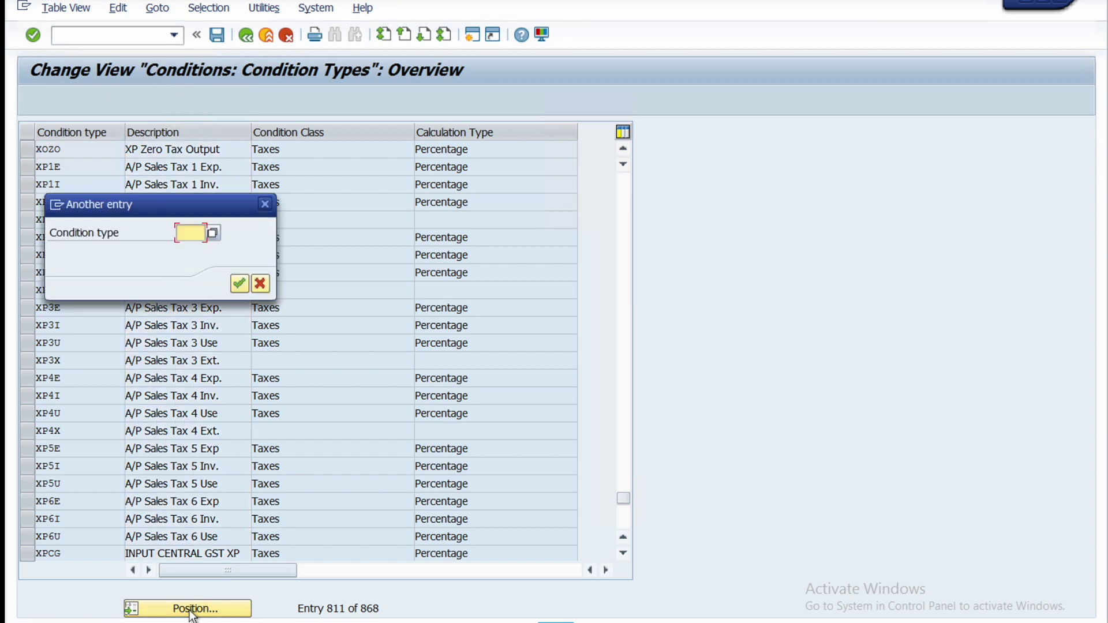
click(263, 203)
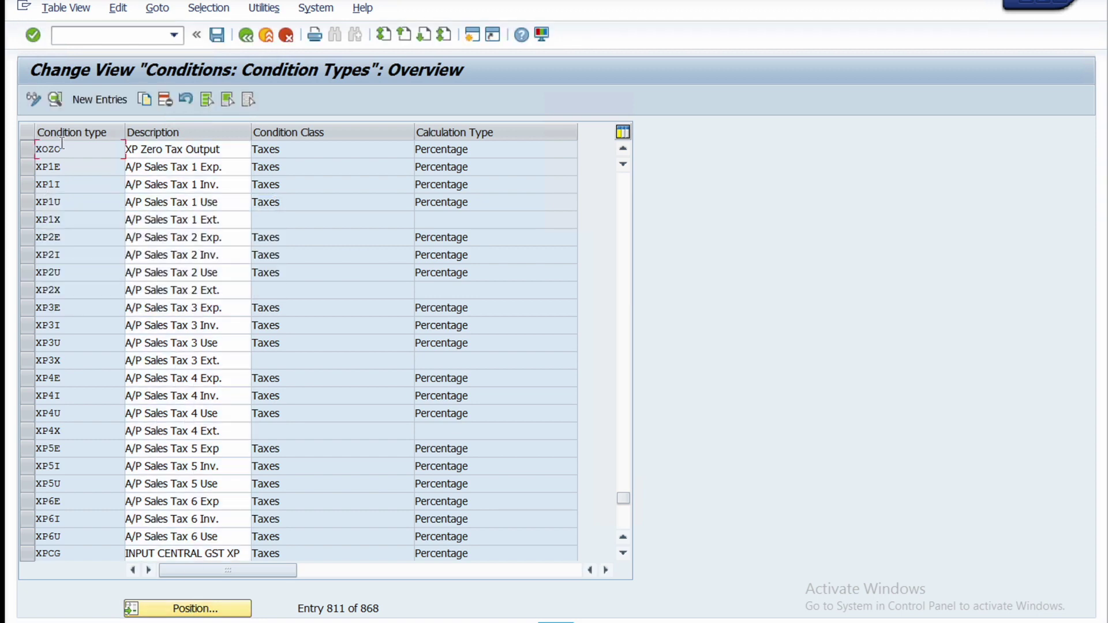
click(32, 150)
click(56, 100)
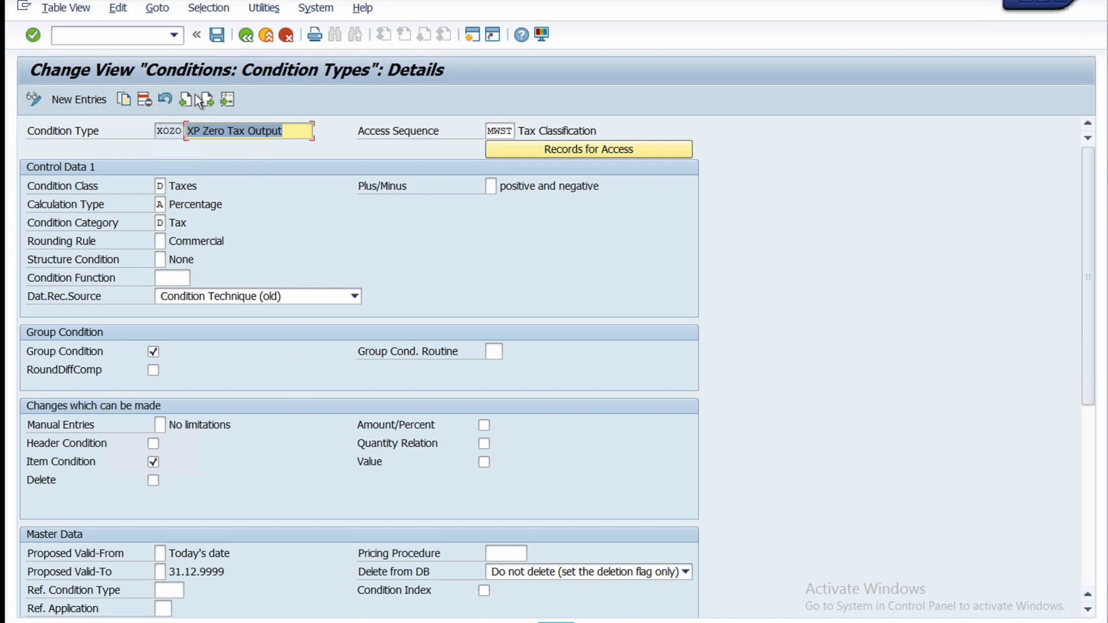
click(246, 34)
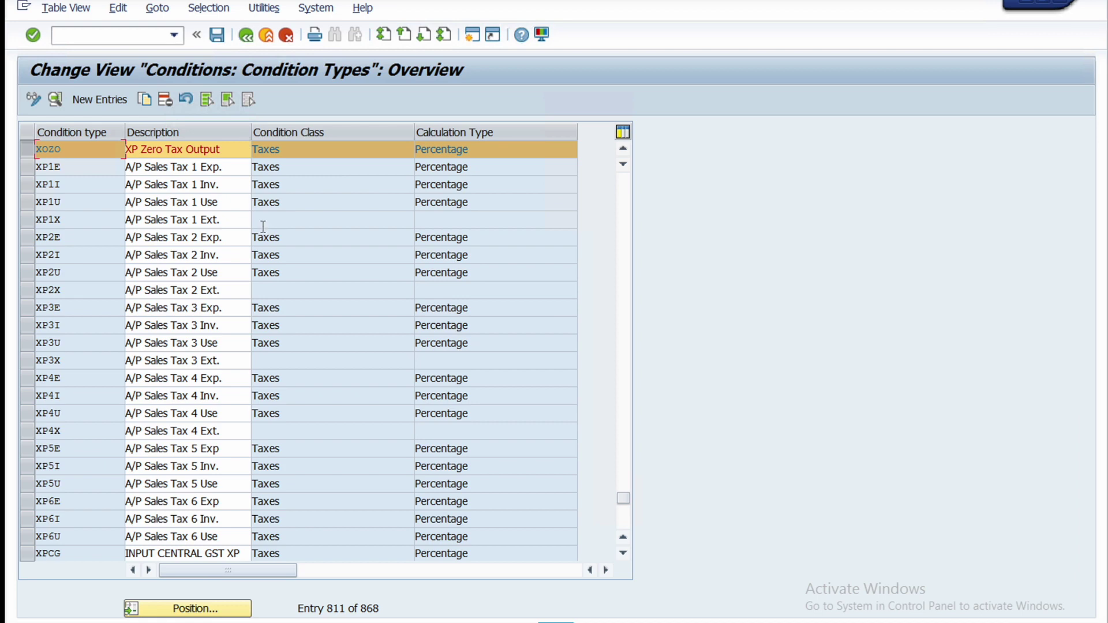
key(alt+Tab)
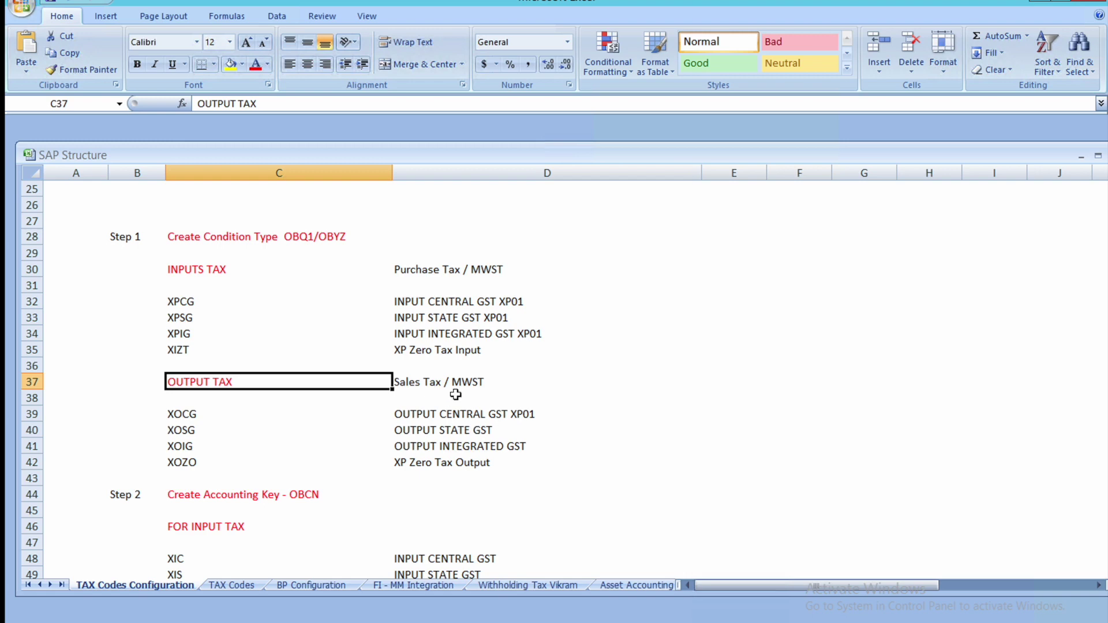
- Scroll through the Excel plan, comparing the Step 1 and Step 2 sections
scroll(455, 395, down, 2)
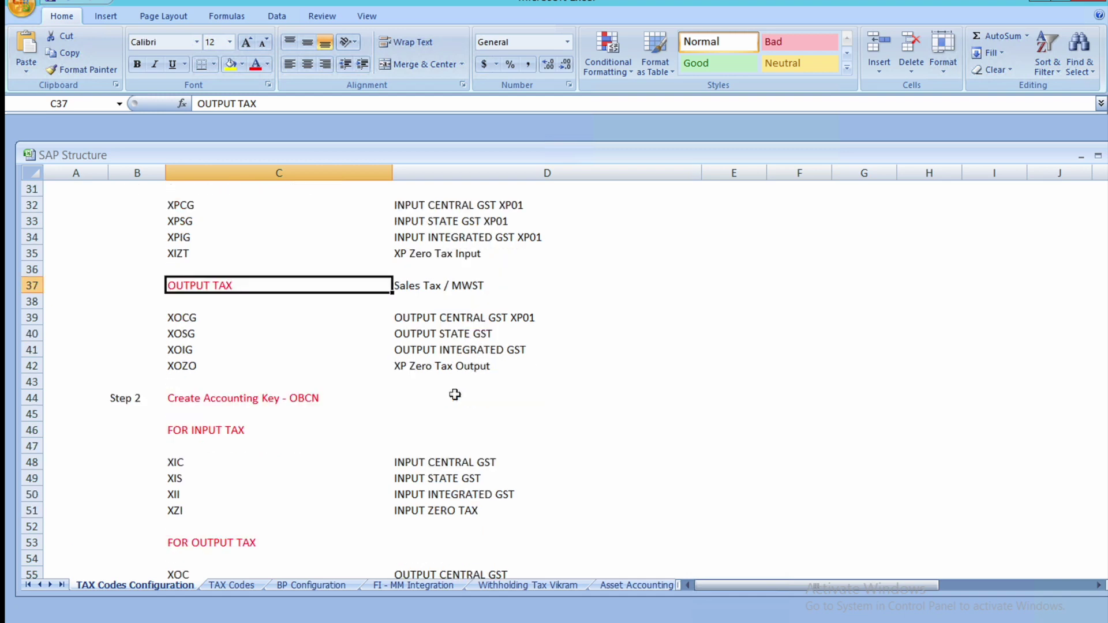
scroll(455, 395, down, 1)
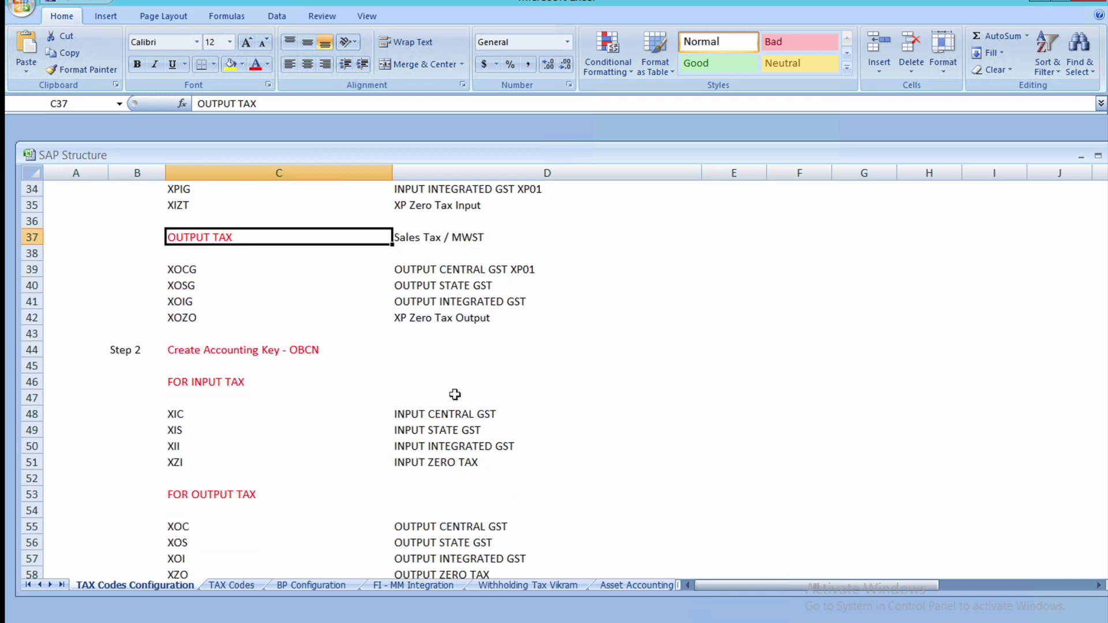
scroll(455, 394, down, 2)
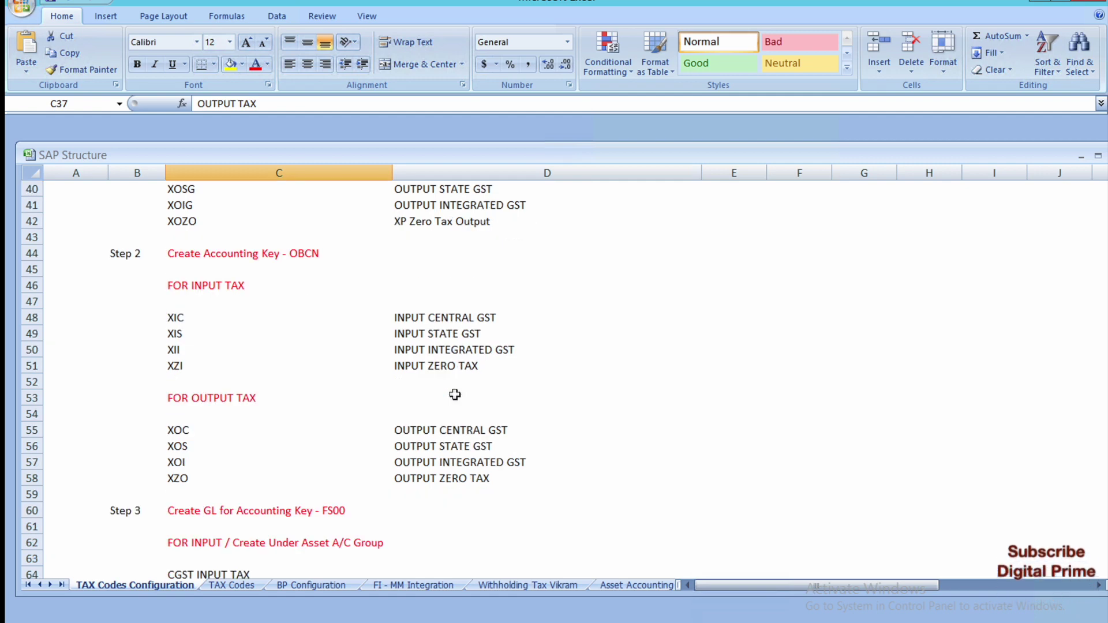
click(215, 253)
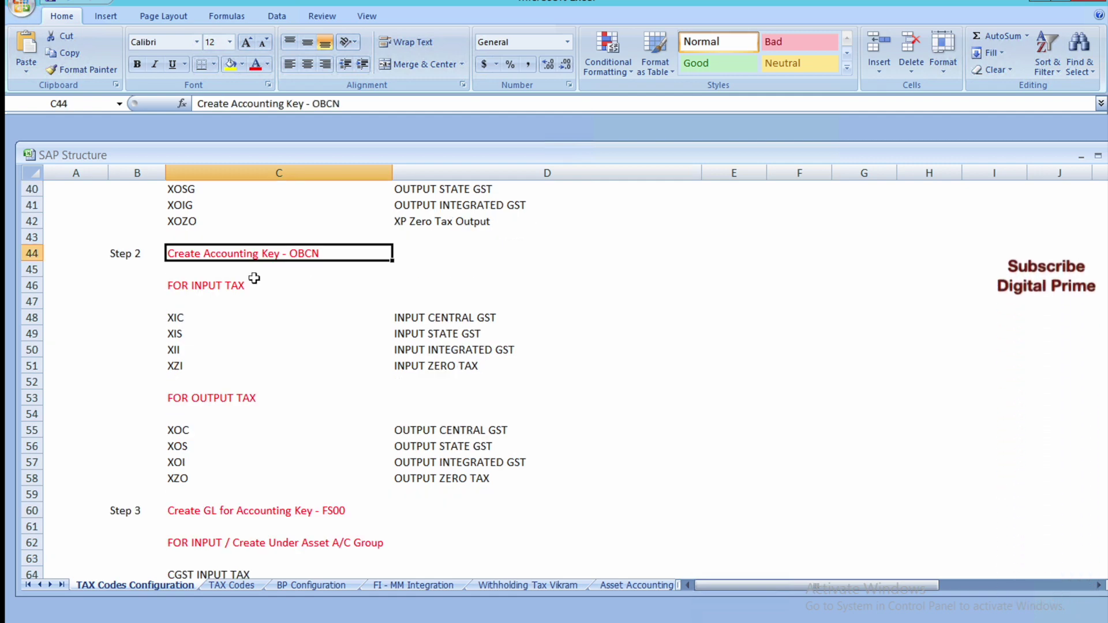
scroll(287, 327, up, 4)
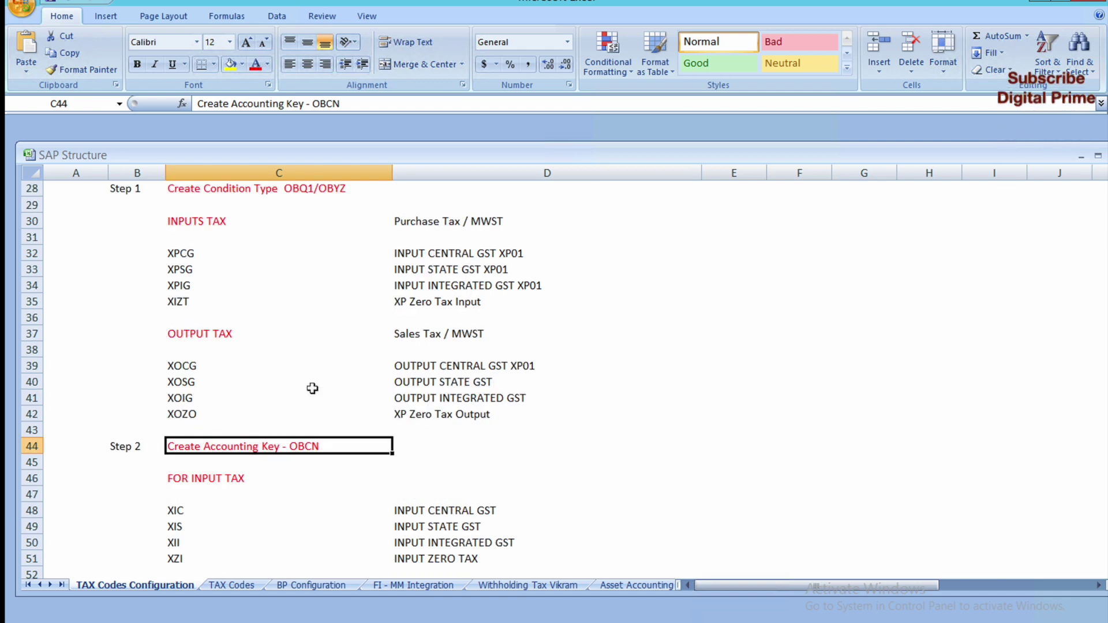
click(215, 188)
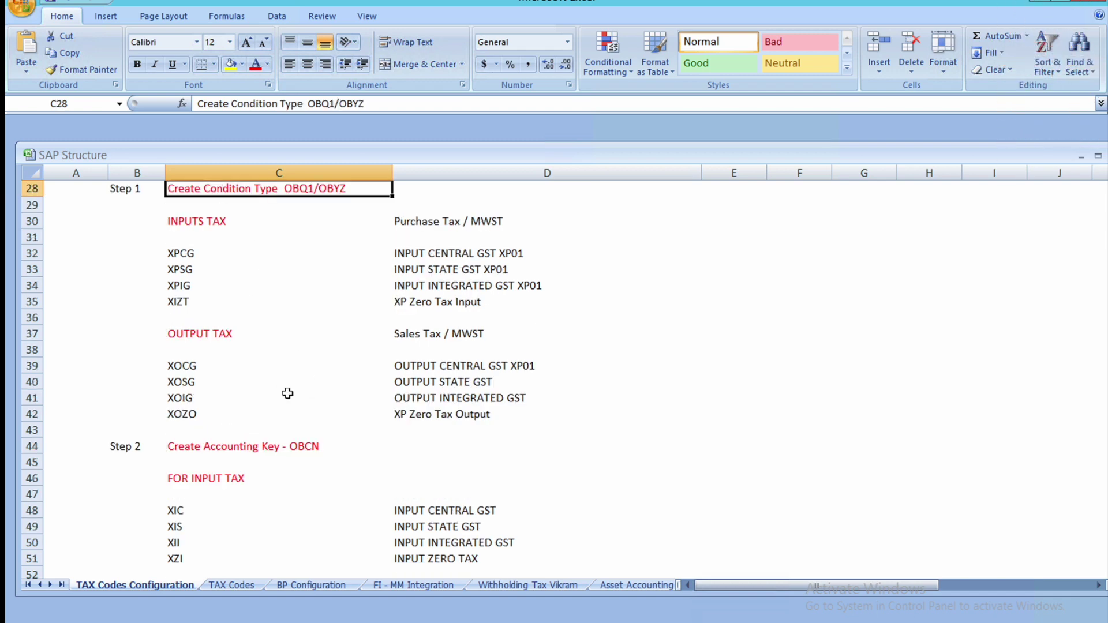
scroll(288, 393, down, 4)
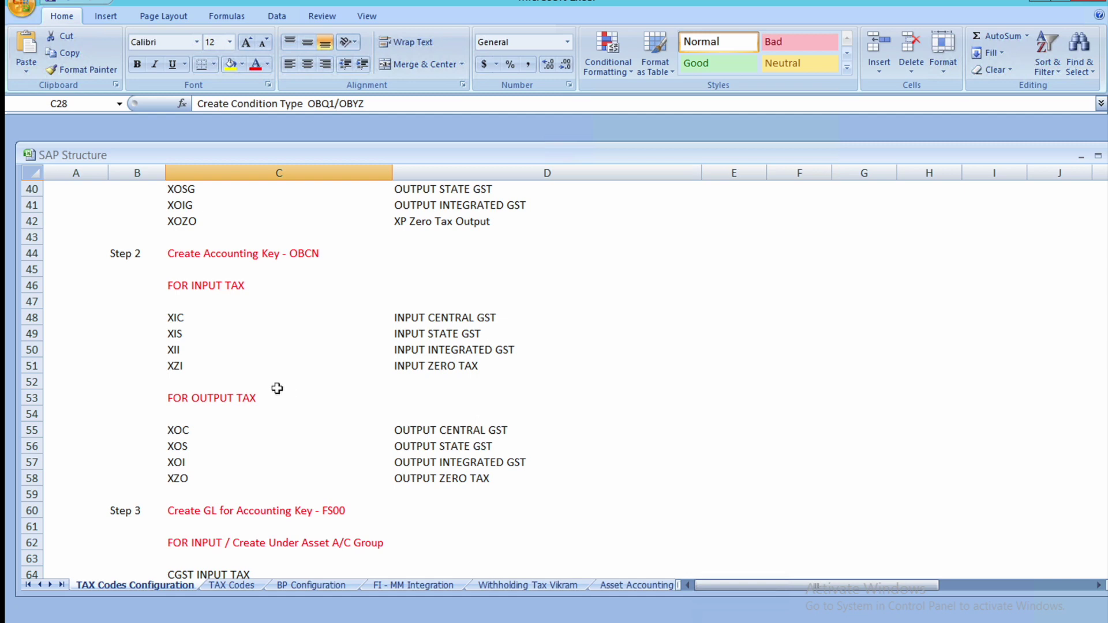
click(176, 255)
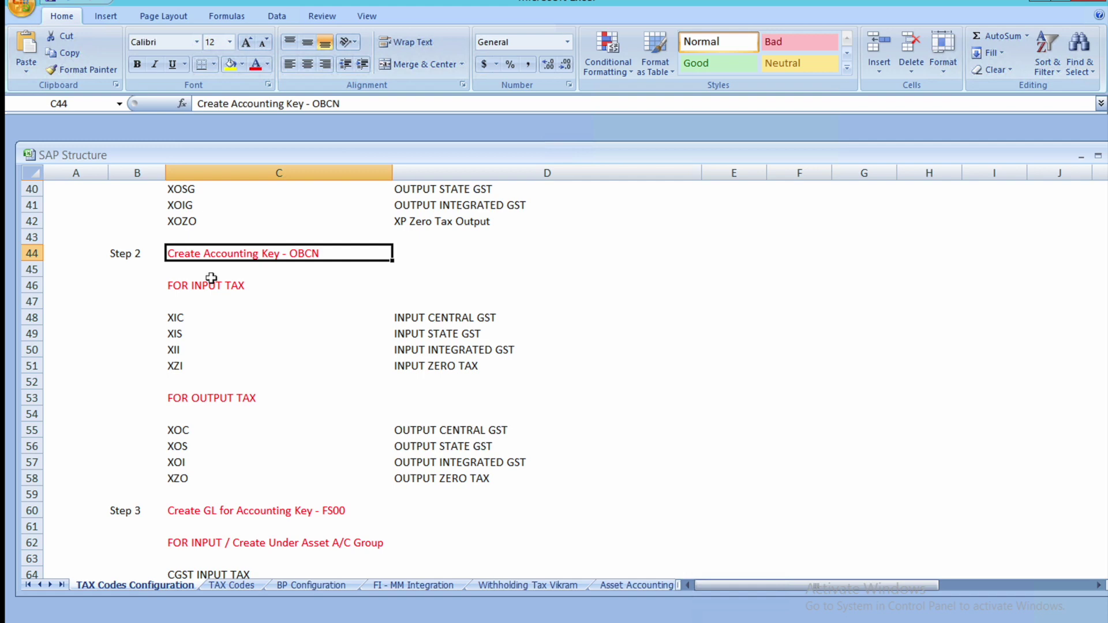
scroll(262, 347, up, 1)
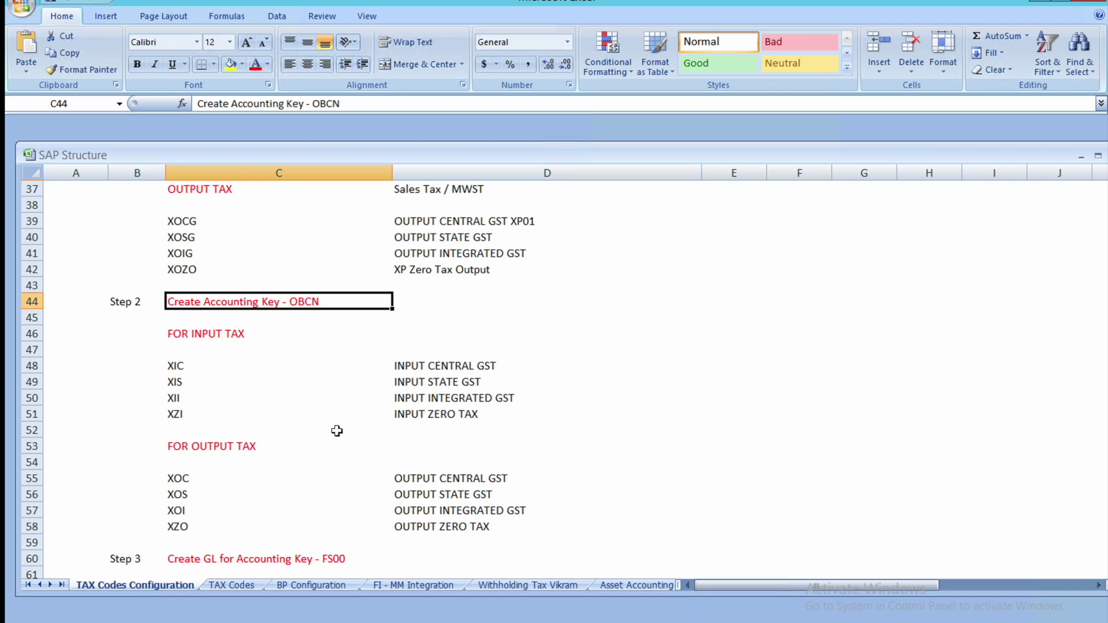
scroll(336, 431, down, 9)
scroll(336, 430, up, 20)
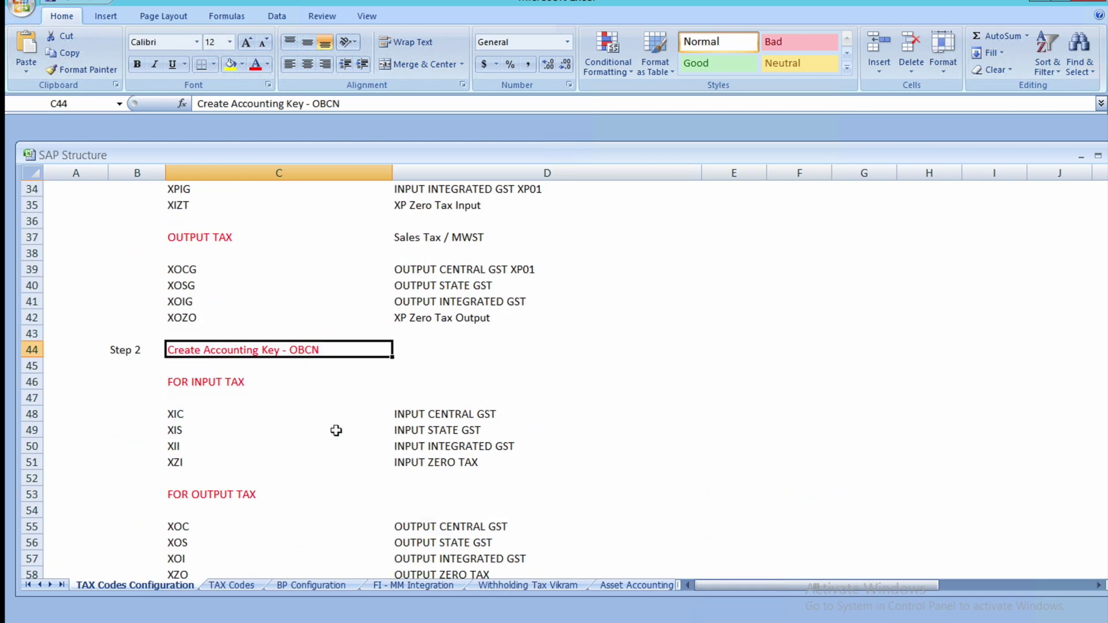
- Select the Step 1 to Step 9 labels, then bring up the SAP blog article in Safari
drag(126, 308, 129, 420)
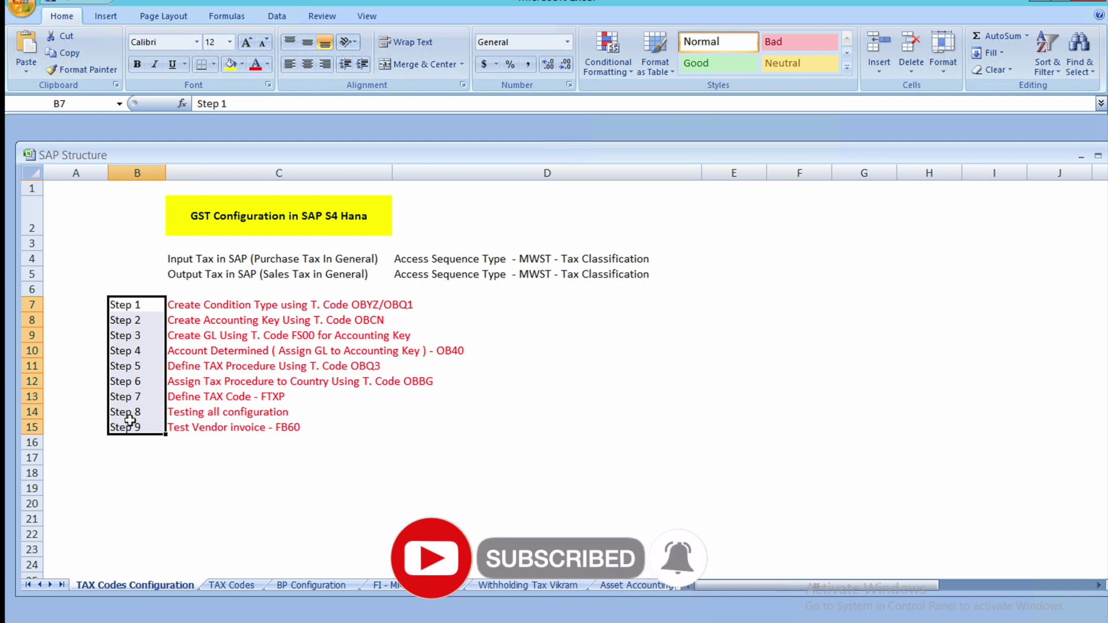
click(345, 414)
key(ctrl+Up)
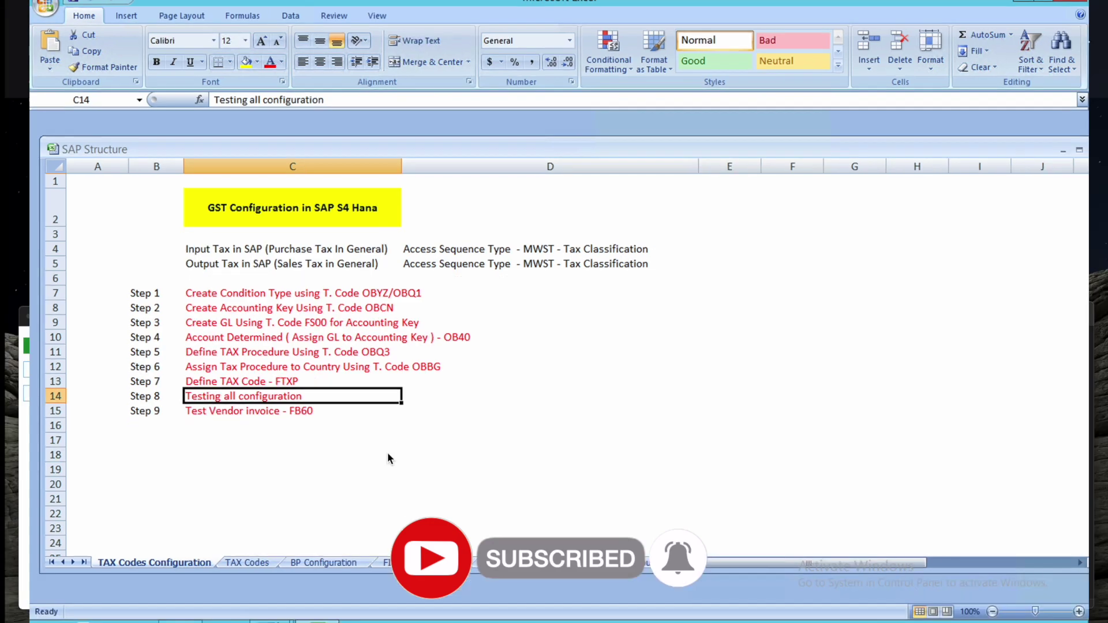
click(386, 449)
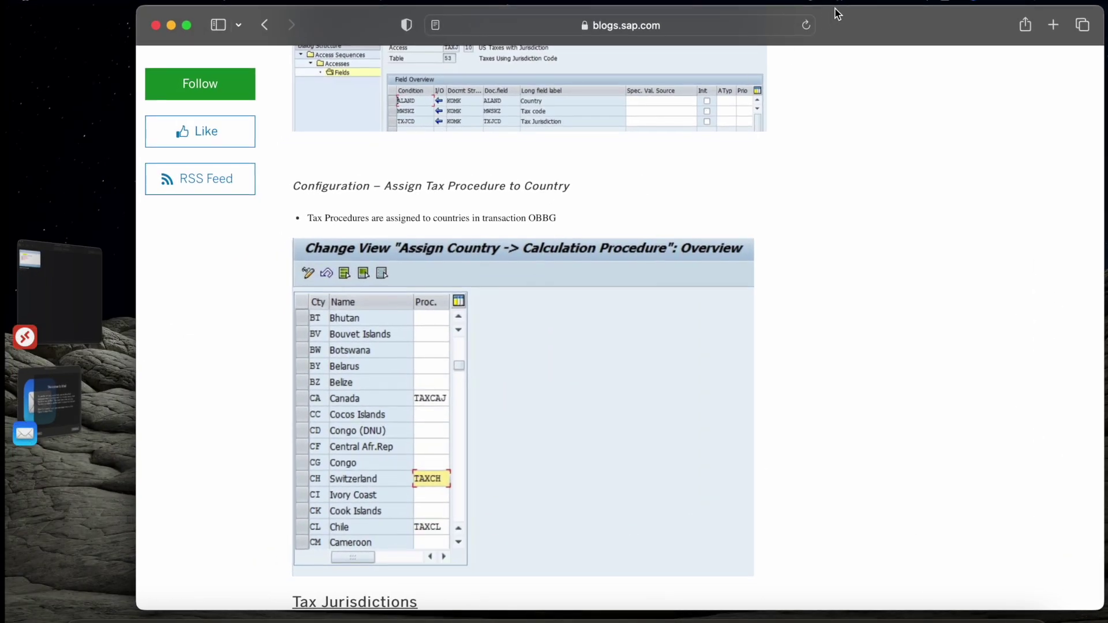